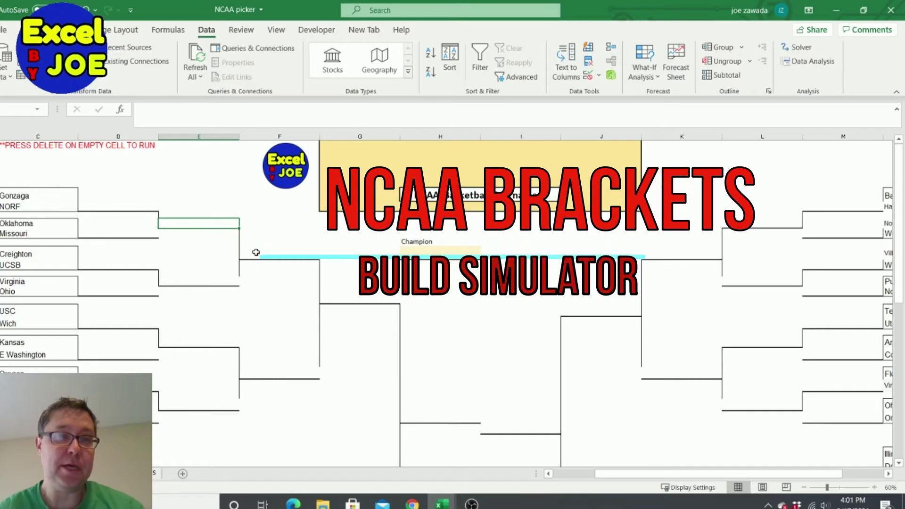
left_click(259, 254)
left_click(168, 222)
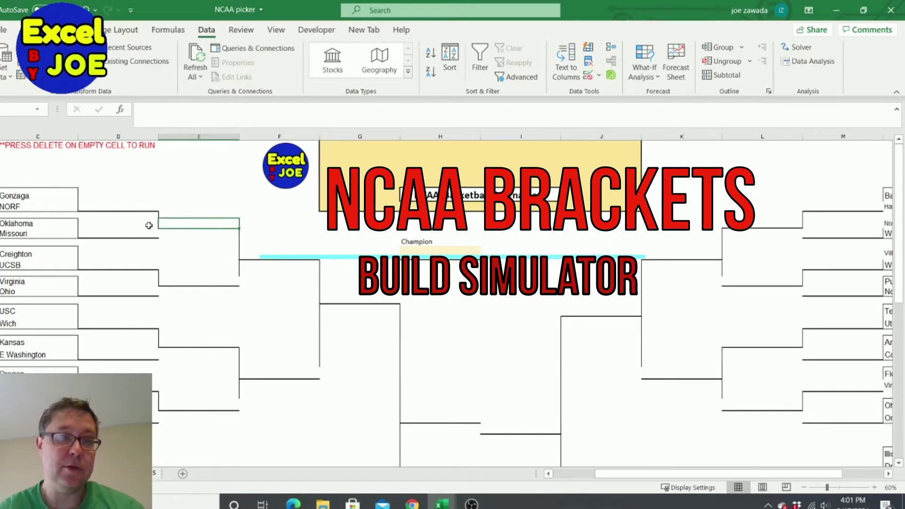
left_click(120, 230)
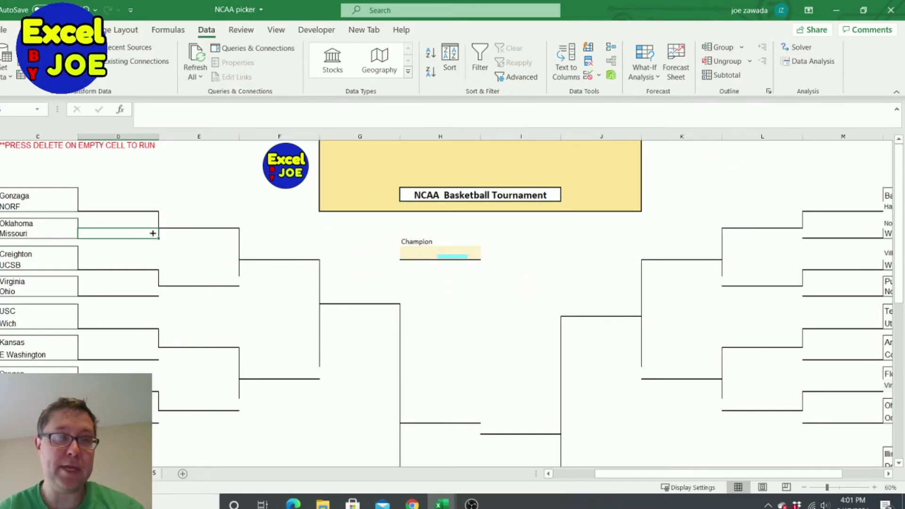
left_click(664, 268)
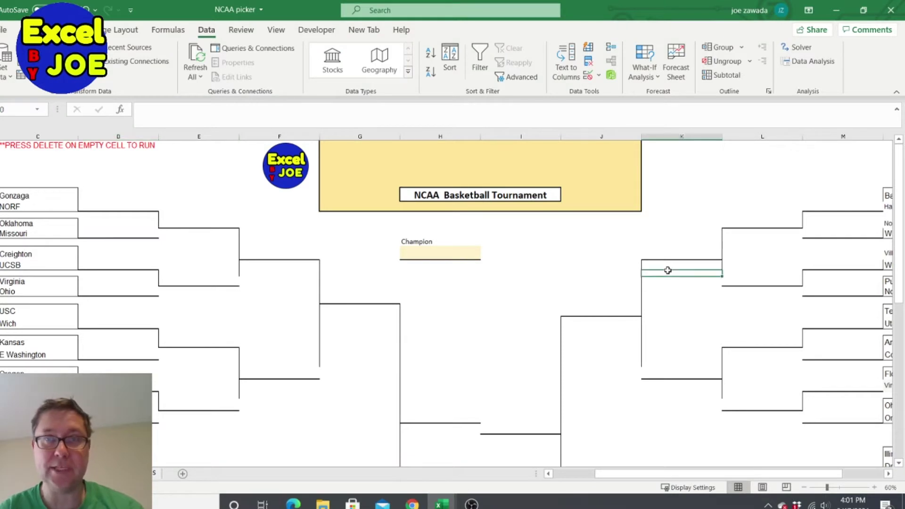
left_click(29, 207)
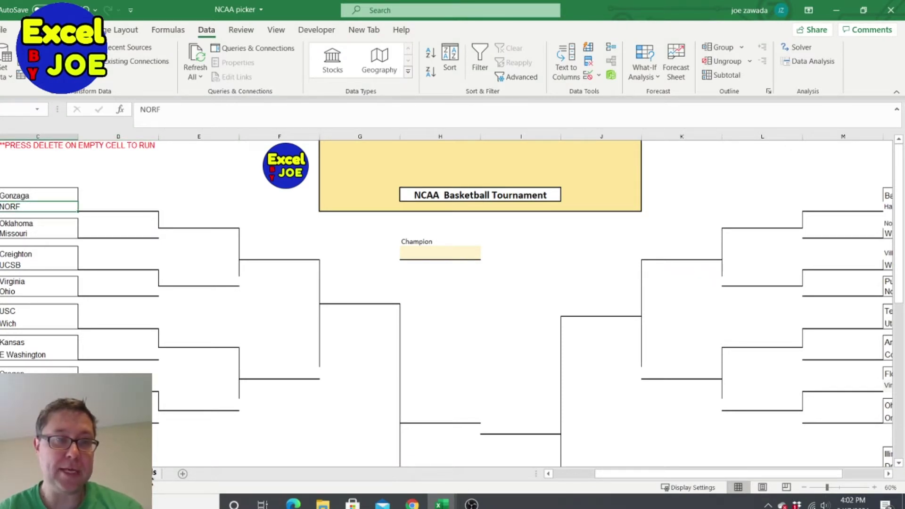
Examine the teams' betting odds on the Odds sheet, and return to the tournament bracket sheet
left_click(153, 475)
left_click(45, 185)
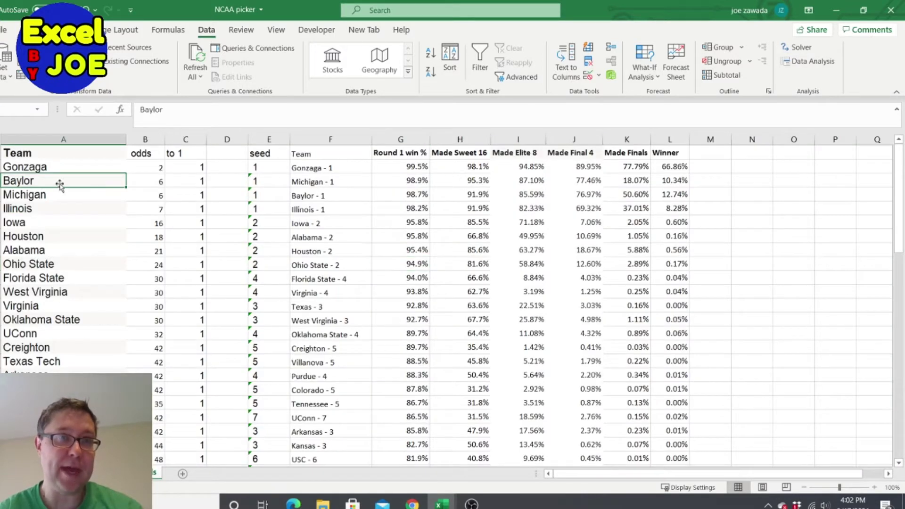
left_click(159, 175)
left_click(152, 220)
left_click(151, 180)
left_click(150, 198)
left_click(152, 249)
left_click(155, 277)
left_click(158, 372)
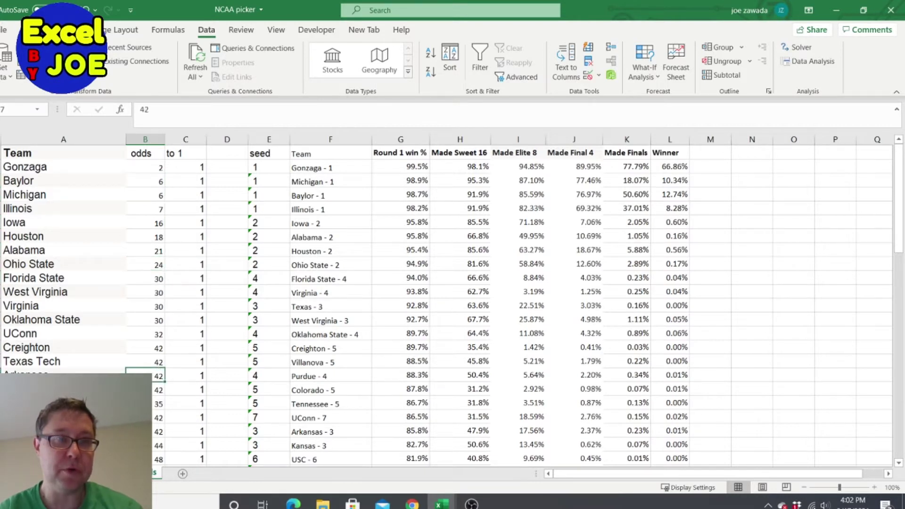
key("ctrl+Page_Up")
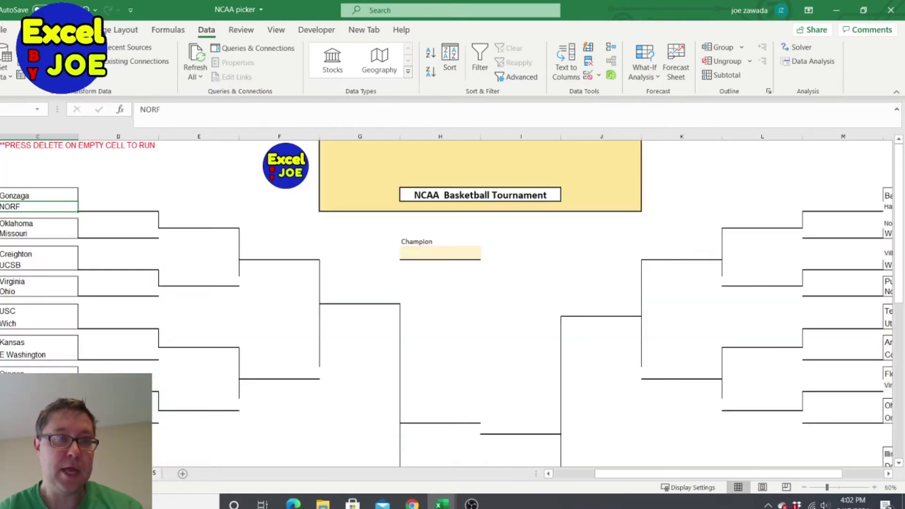
left_click(101, 208)
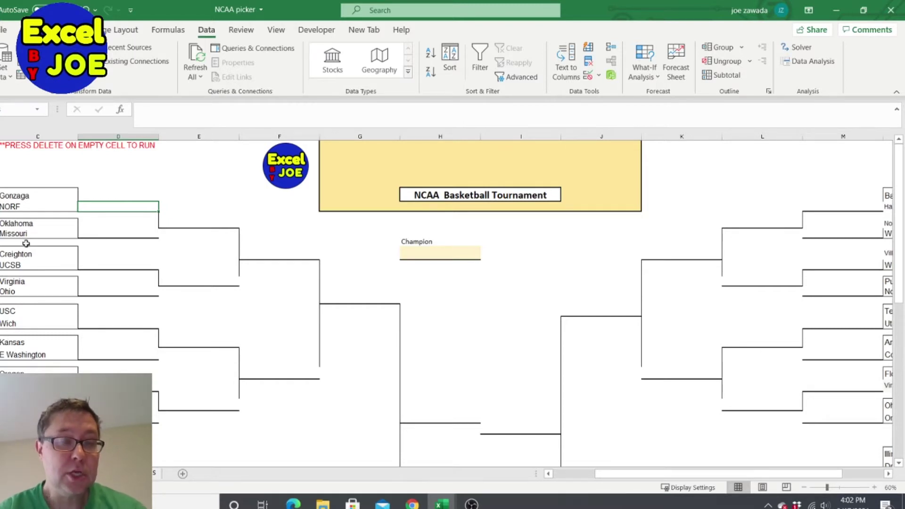
left_click(101, 235)
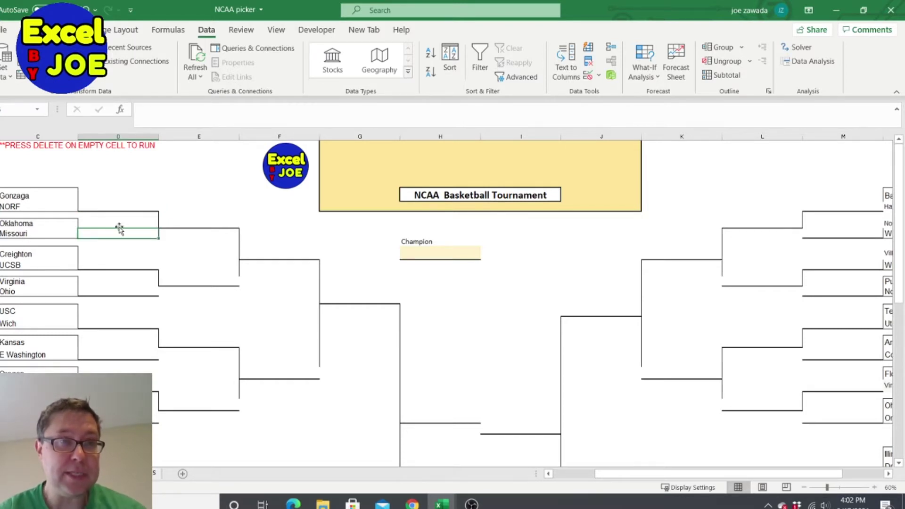
left_click(119, 218)
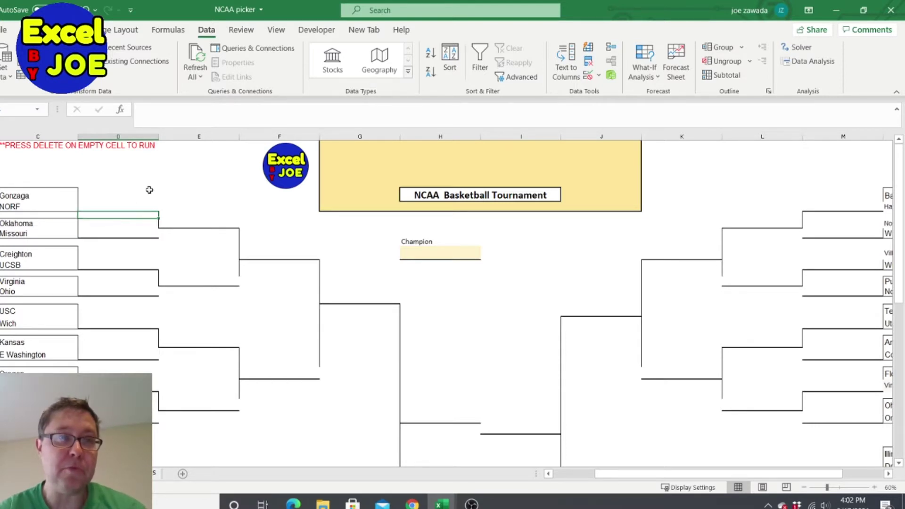
left_click(184, 169)
left_click(125, 167)
left_click(189, 191)
left_click(265, 224)
left_click(331, 235)
left_click(267, 215)
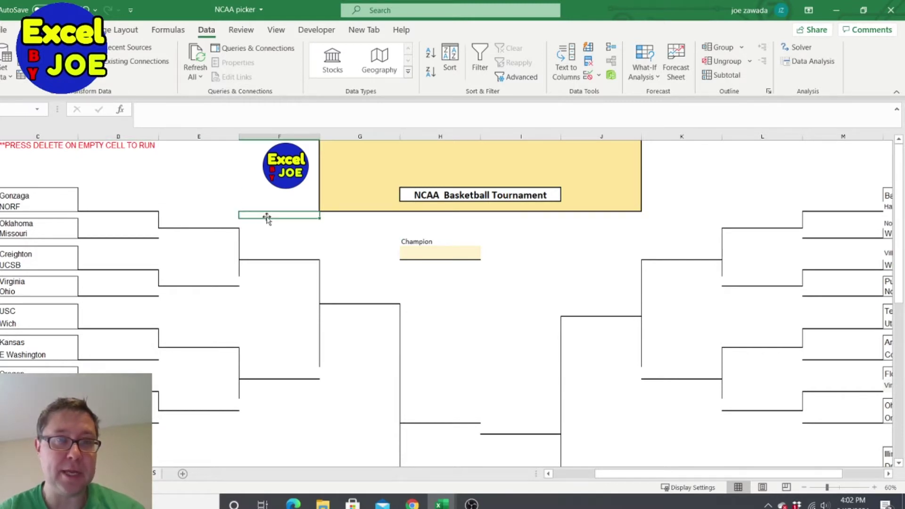
left_click(112, 217)
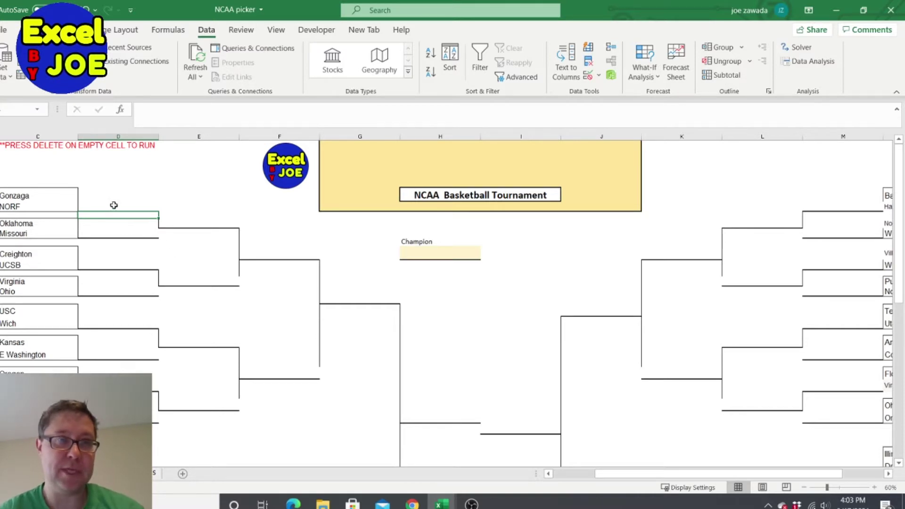
left_click(92, 235)
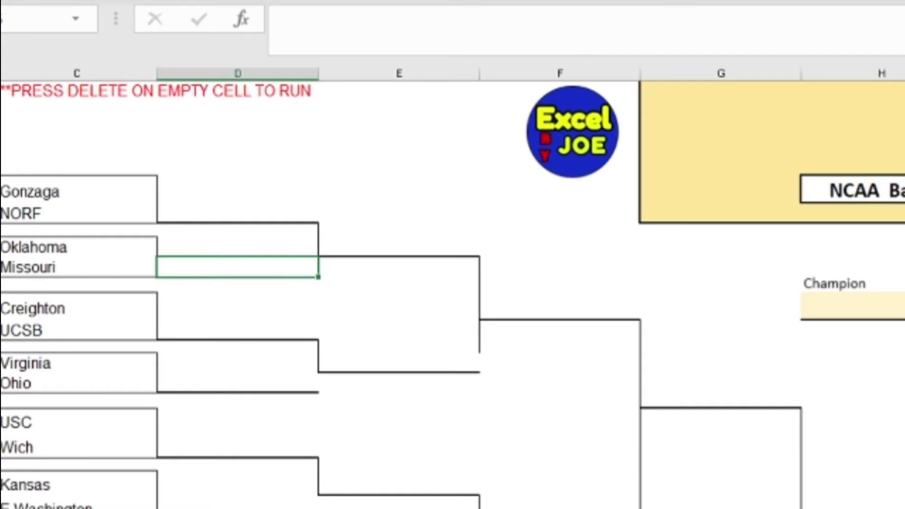
Examine the odds and their lookup formulas for Oklahoma and Missouri beside the bracket
scroll(453, 287, "left", 2)
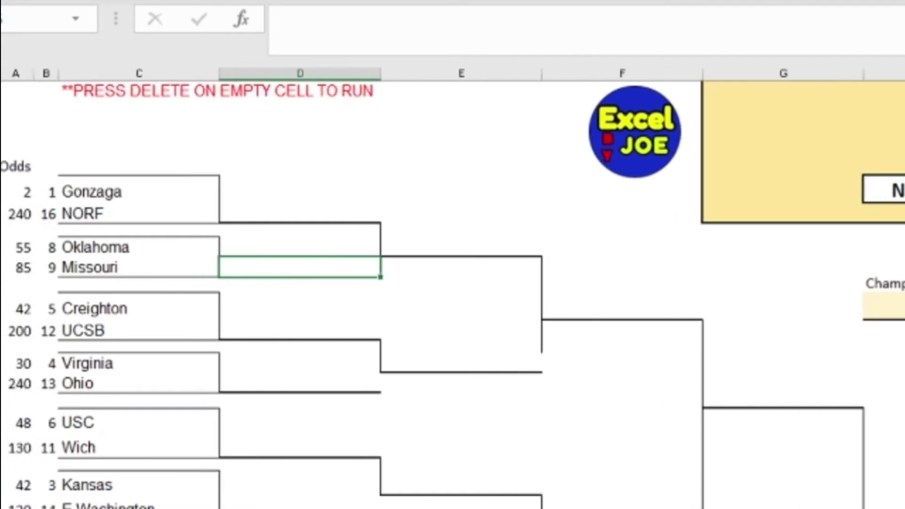
left_click(22, 252)
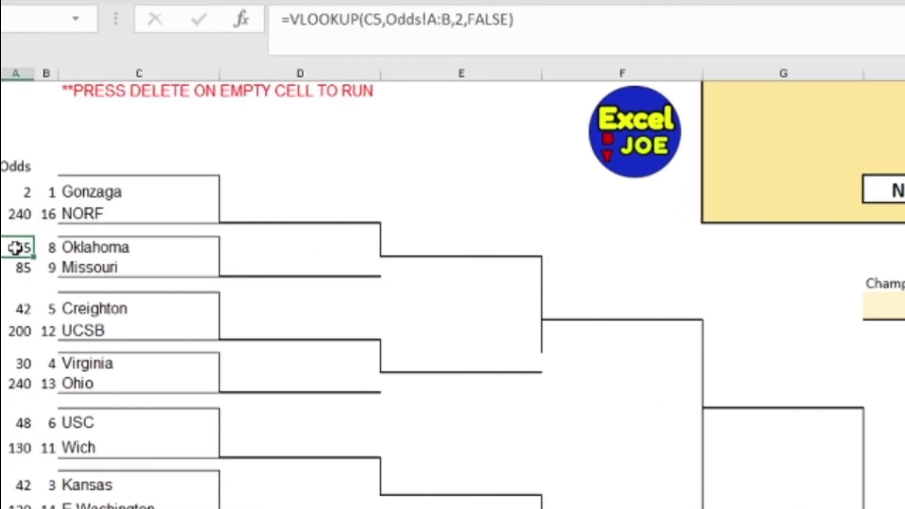
left_click(22, 267)
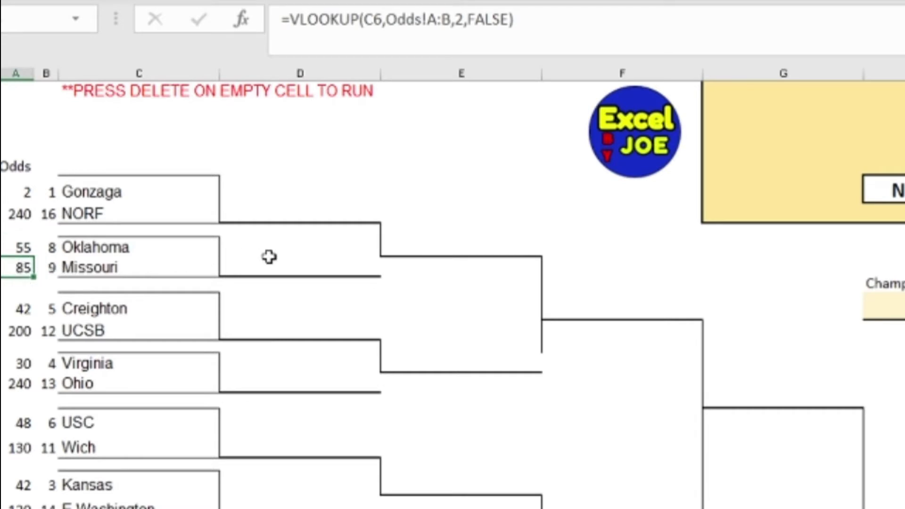
left_click(276, 272)
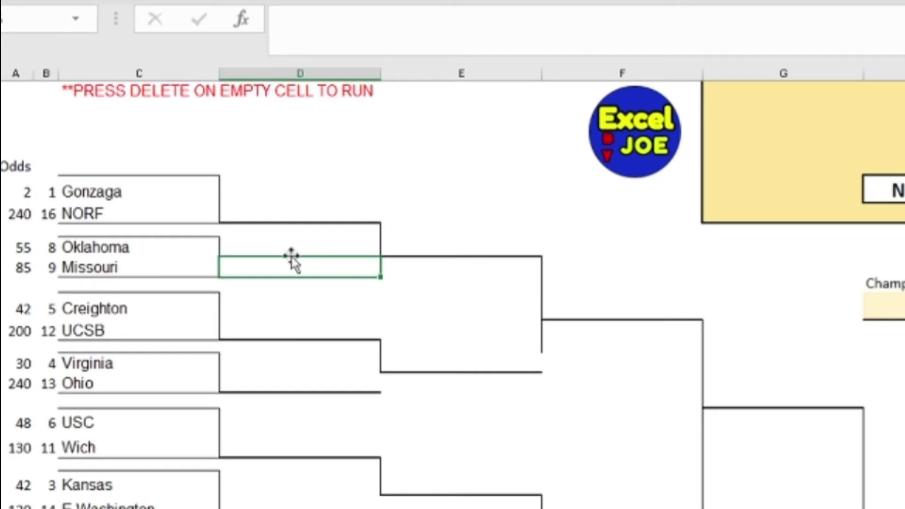
left_click(22, 248)
left_click(21, 269)
left_click(22, 246)
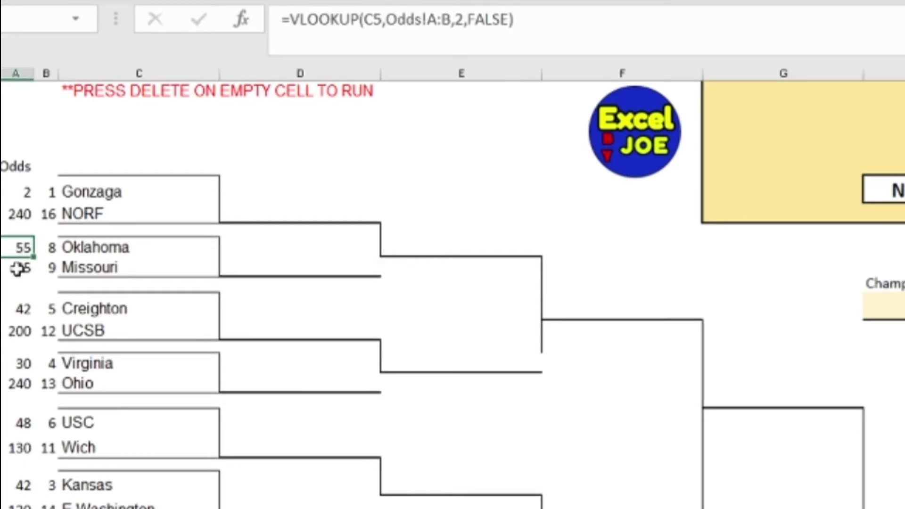
left_click(20, 267)
left_click(20, 248)
left_click(33, 269)
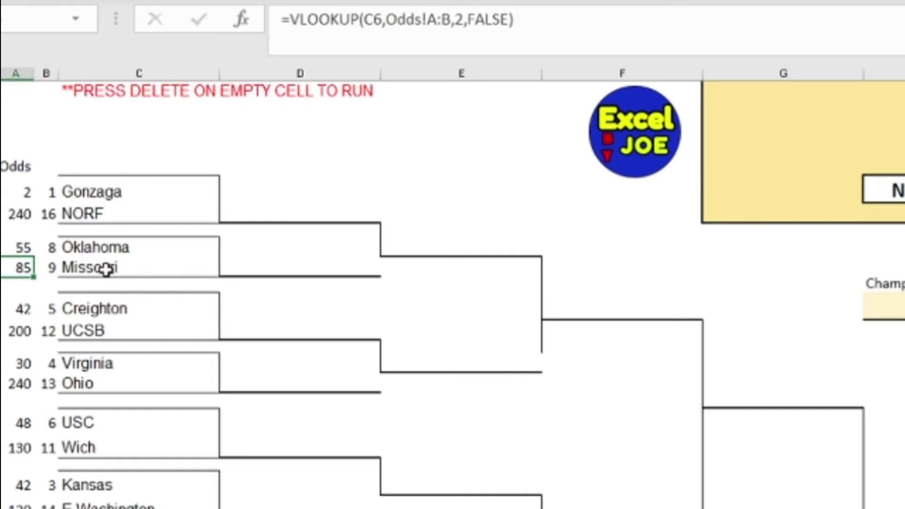
Begin the Oklahoma–Missouri winner formula in D6 with =if(randbetween(1,vlookup(
left_click(269, 267)
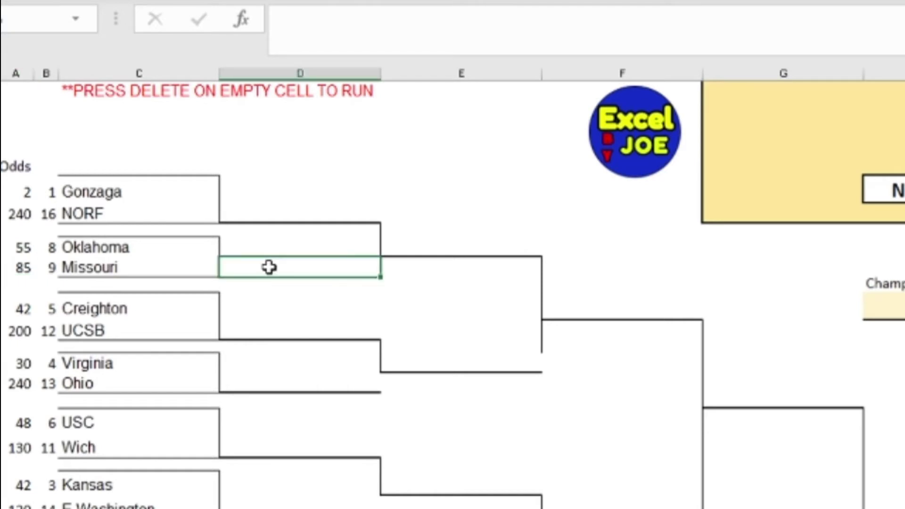
left_click(329, 22)
type("=if(")
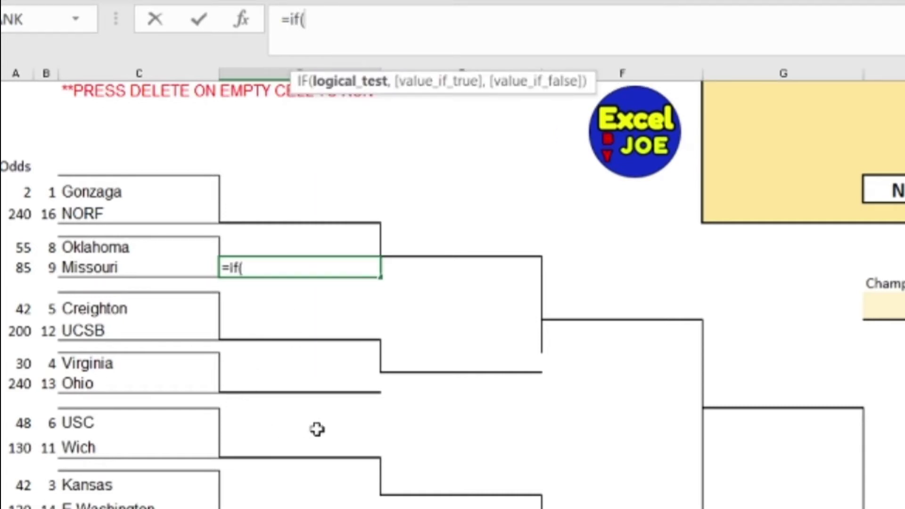
type("rand")
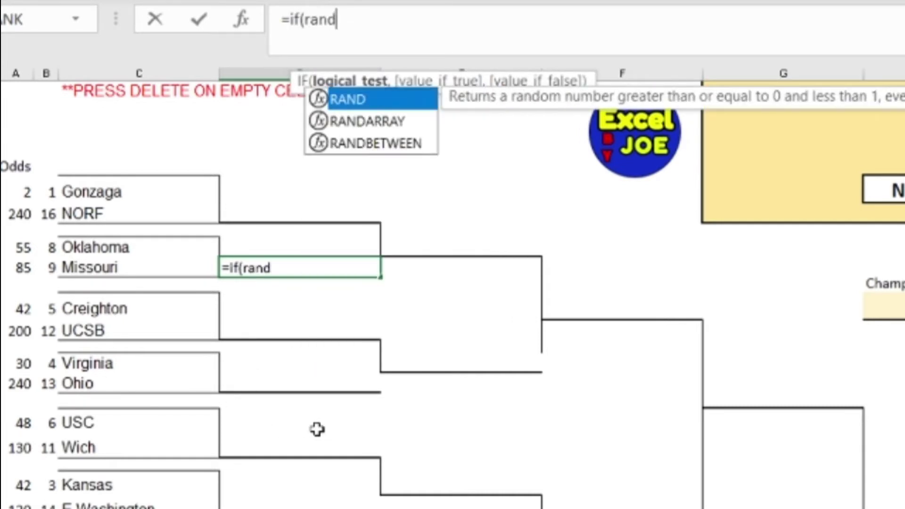
type("between(")
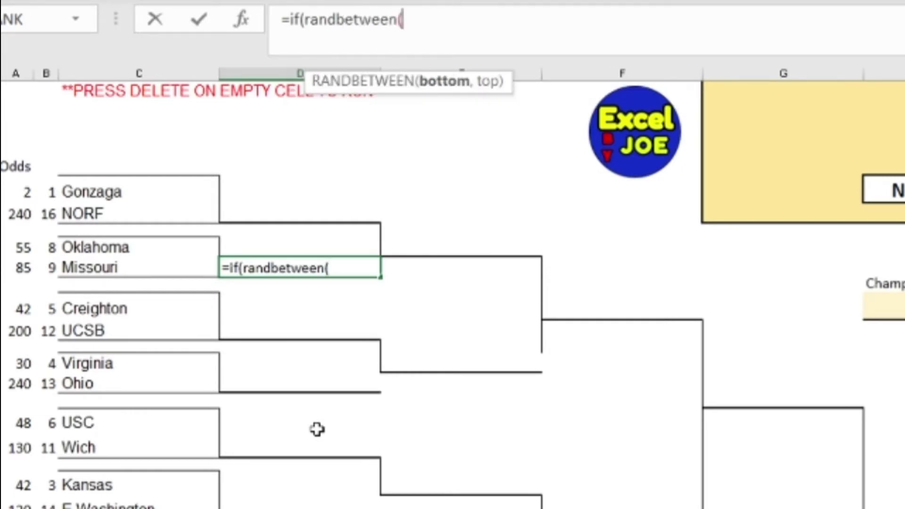
type("1,vlookup(")
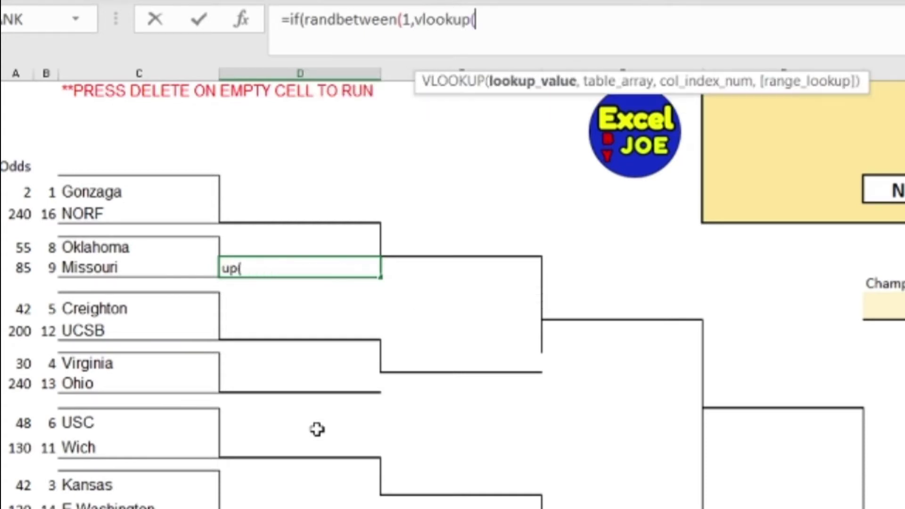
Complete the formula's first VLOOKUP with Oklahoma's cell C5, columns A:B of the Odds sheet, column index 2 and FALSE
left_click(119, 247)
type(",")
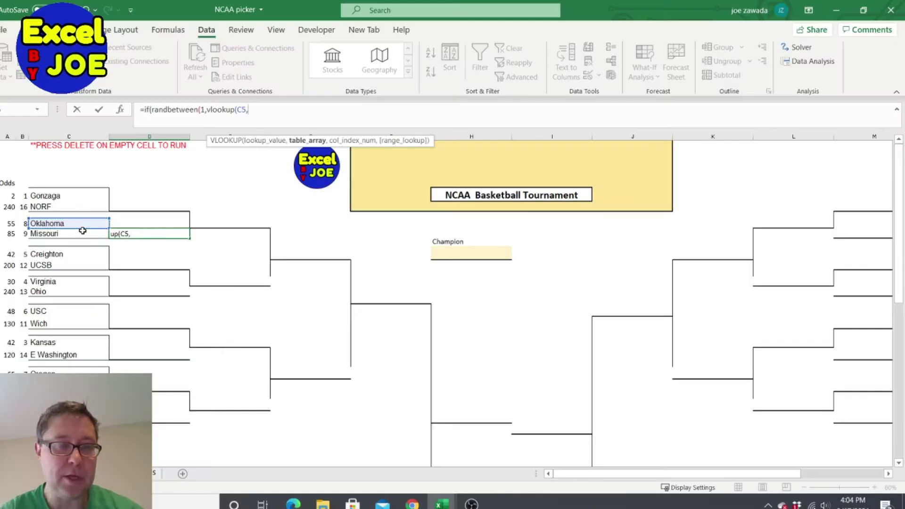
left_click(154, 474)
left_click_drag(64, 140, 146, 138)
type(",2,false")
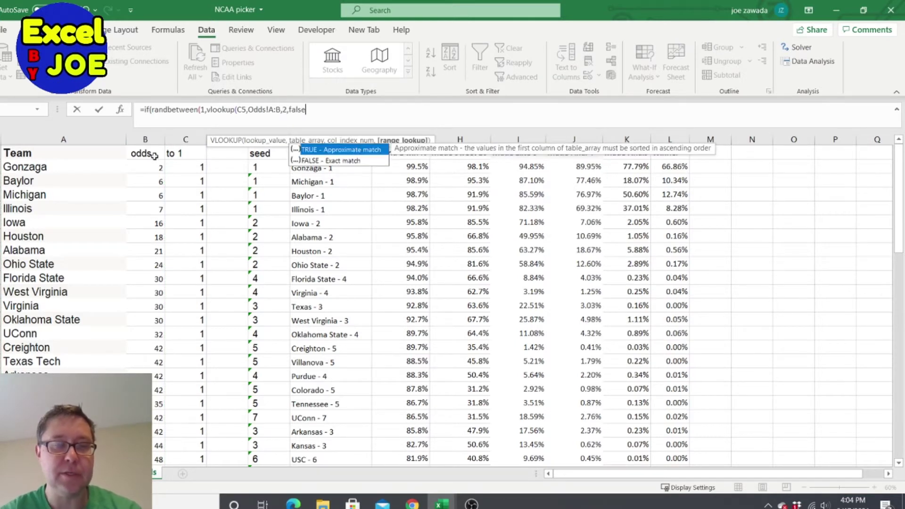
type(")")
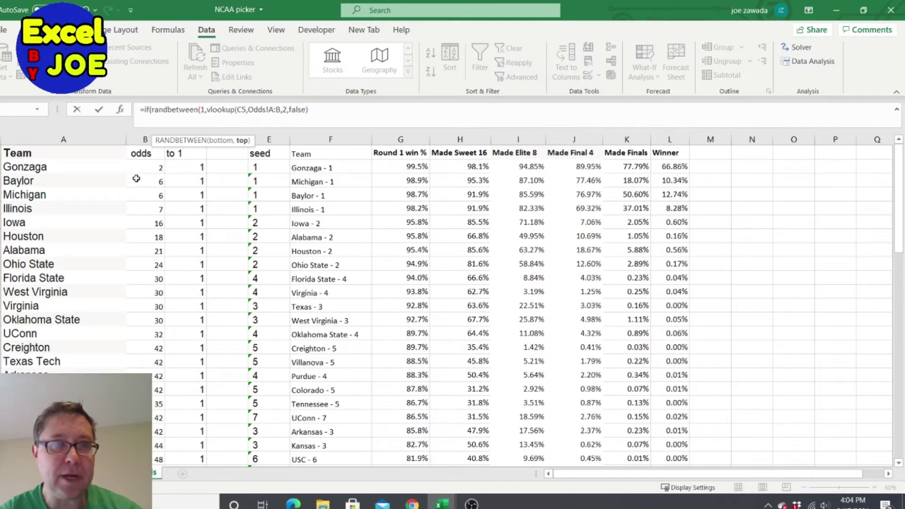
Extend the winner formula with +rand()<randbetween(1,vlookup( to compare against the second team's random number
type("+rand()<")
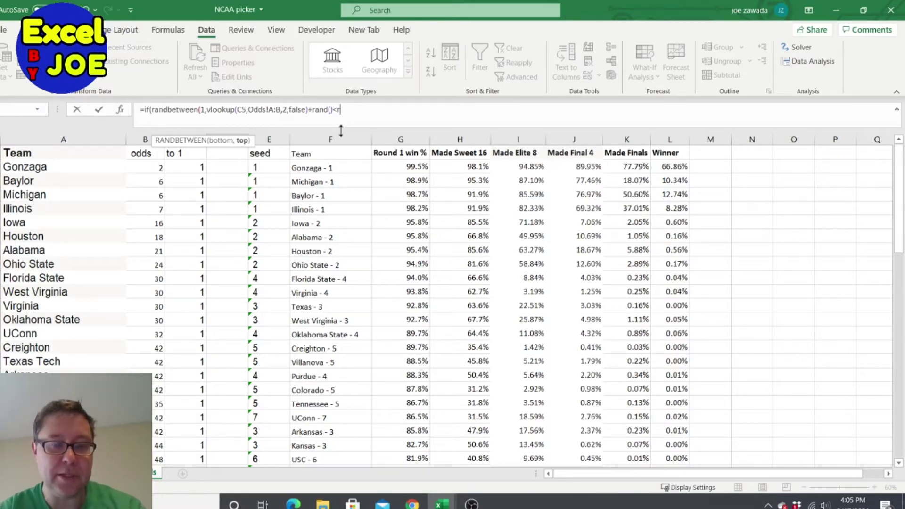
type("randbetween(")
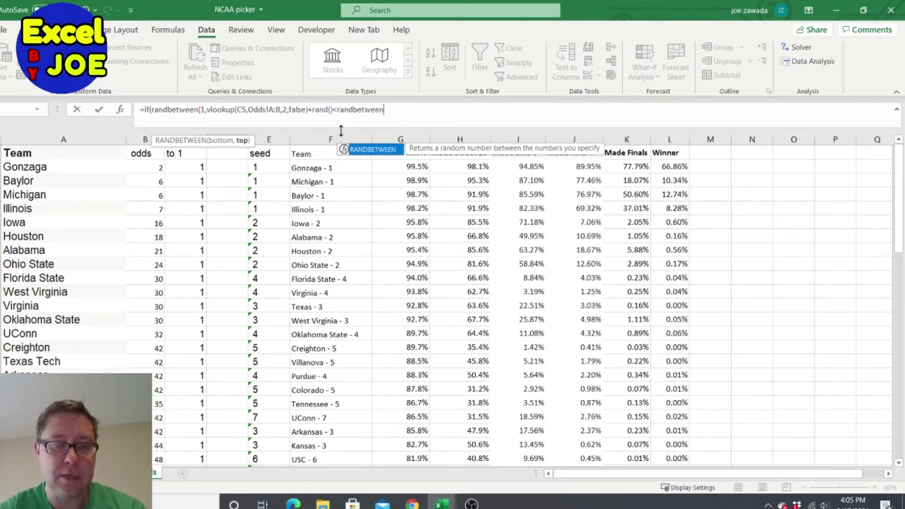
type("1,")
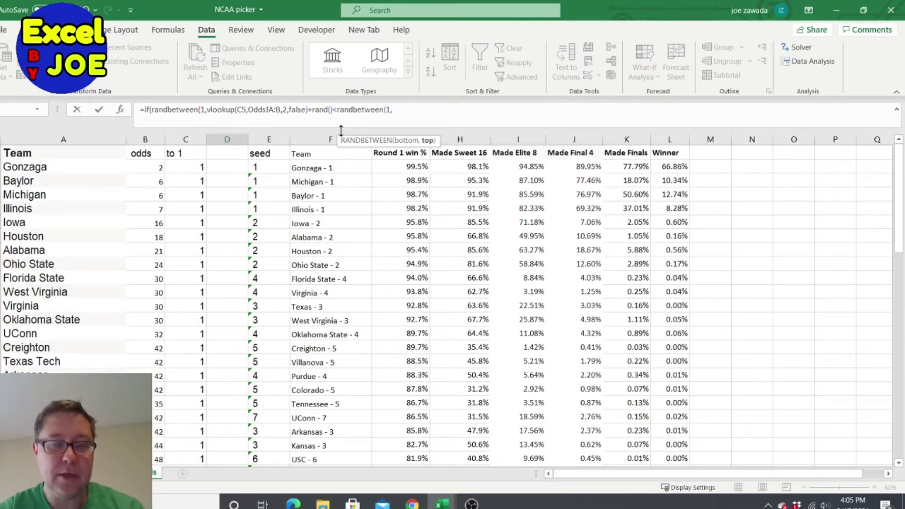
type("vlookup(")
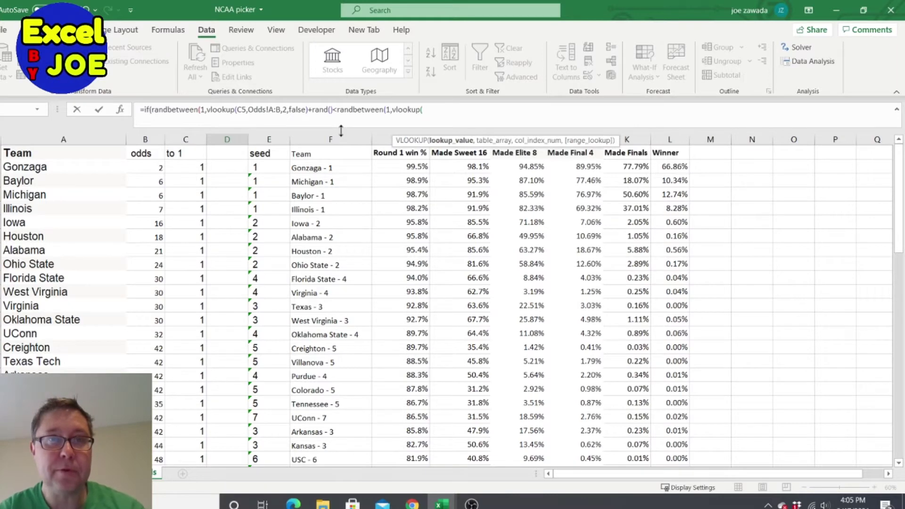
Complete the formula's second VLOOKUP with Missouri's cell C6, columns A:B of the Odds sheet, column index 2 and FALSE
left_click(102, 473)
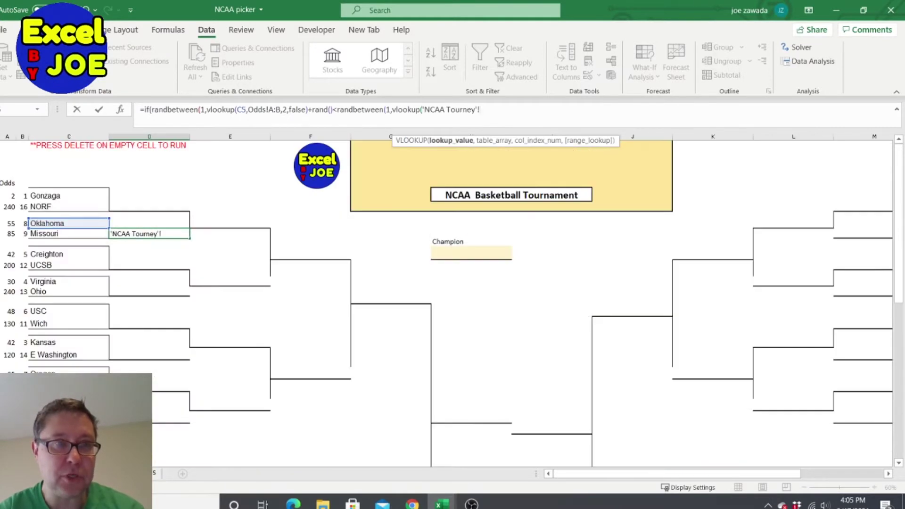
left_click(59, 235)
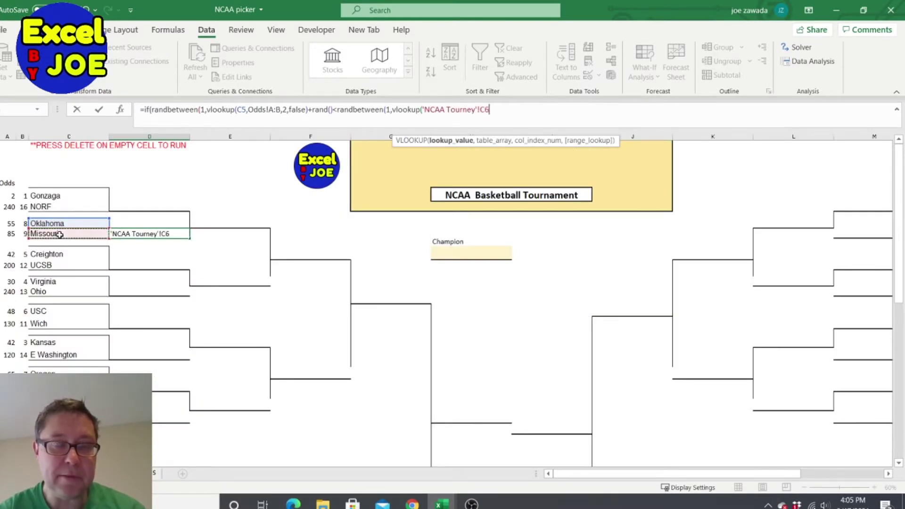
type(",")
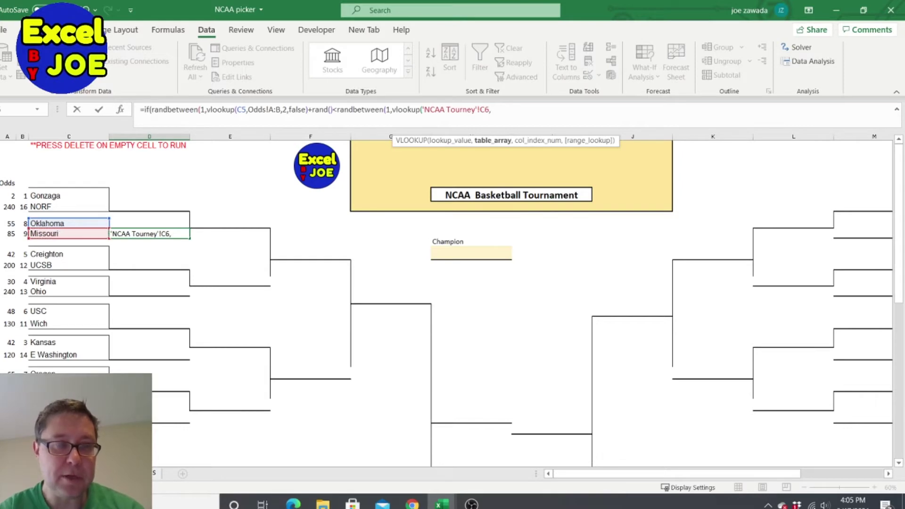
left_click(153, 476)
left_click_drag(60, 141, 145, 141)
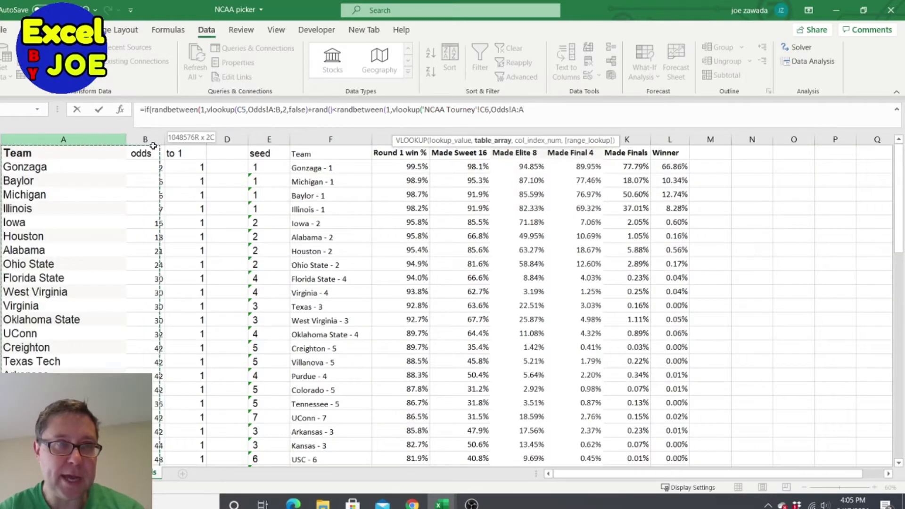
type(",2,")
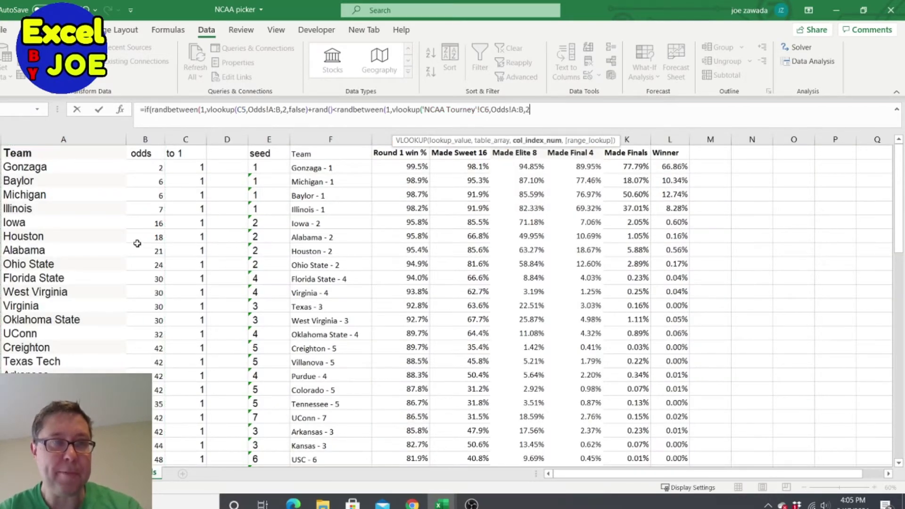
type("false")
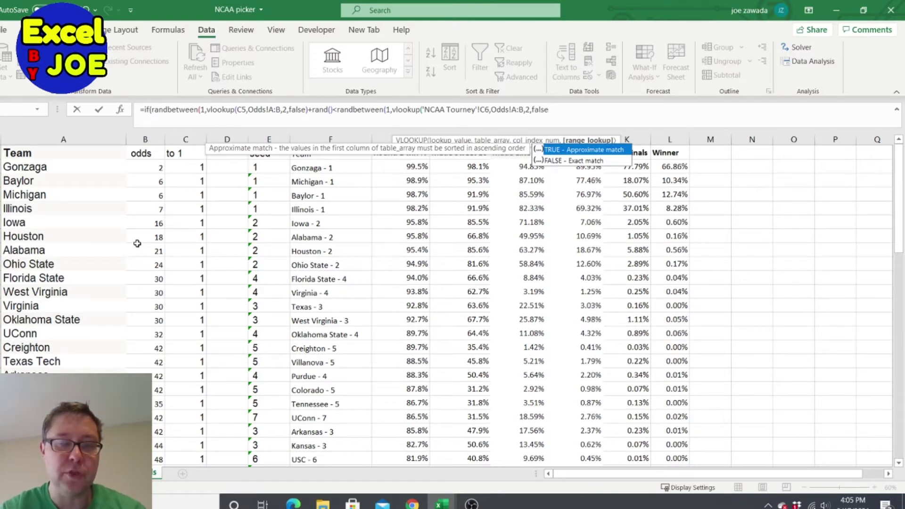
type(")")
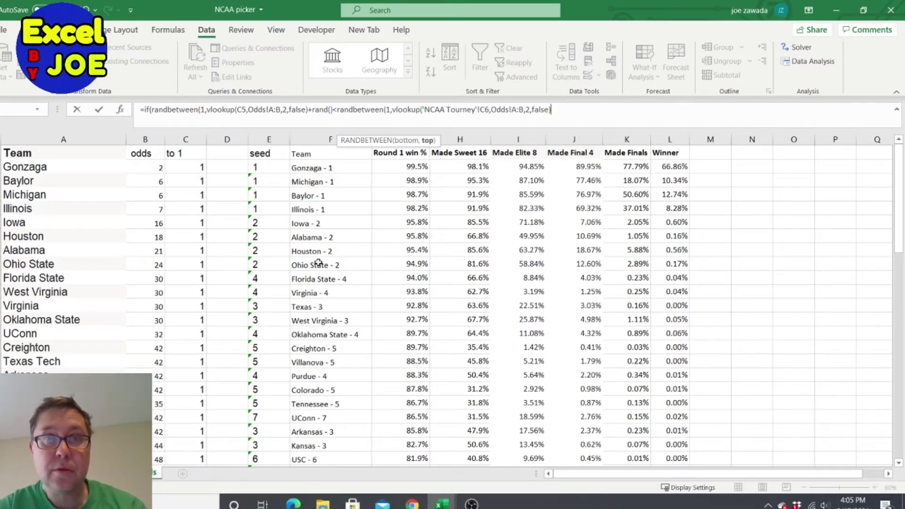
Add +rand() to the second team's lookup and close the parentheses of both RANDBETWEEN functions
type("+rand()")
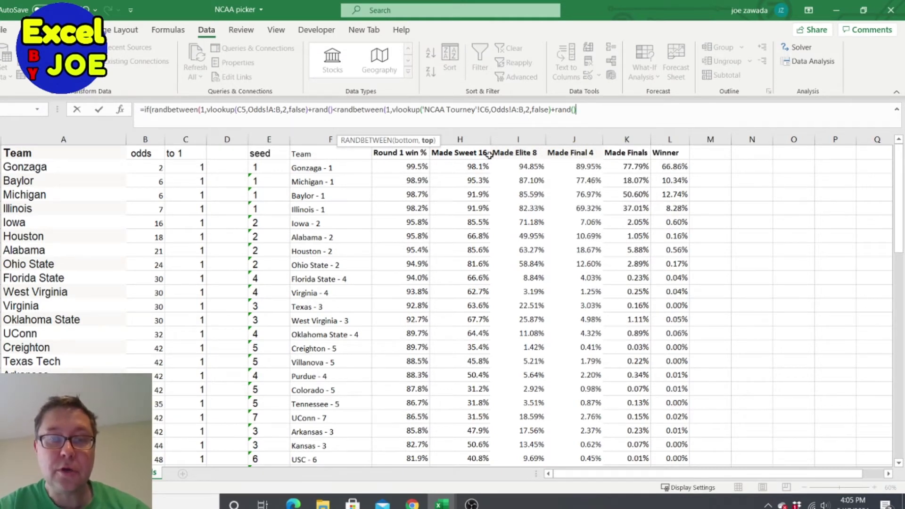
type(")")
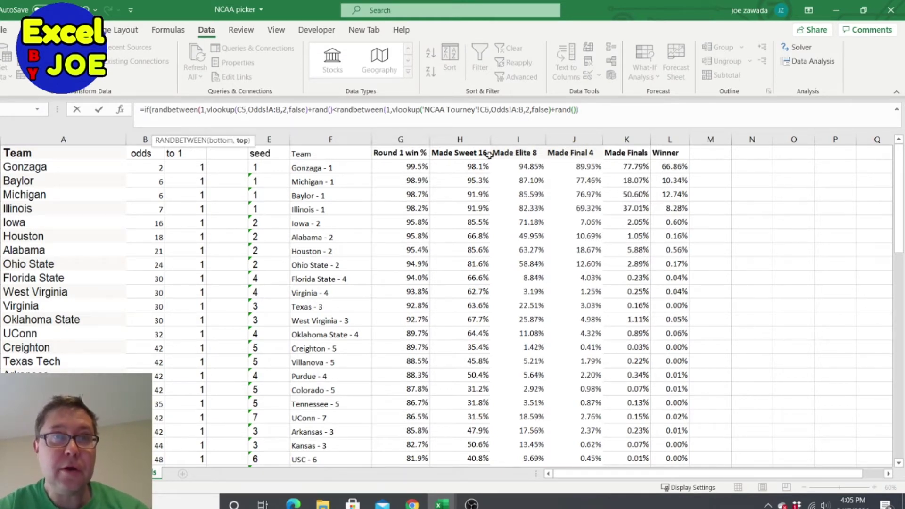
left_click(332, 109)
type(")")
left_click(152, 110)
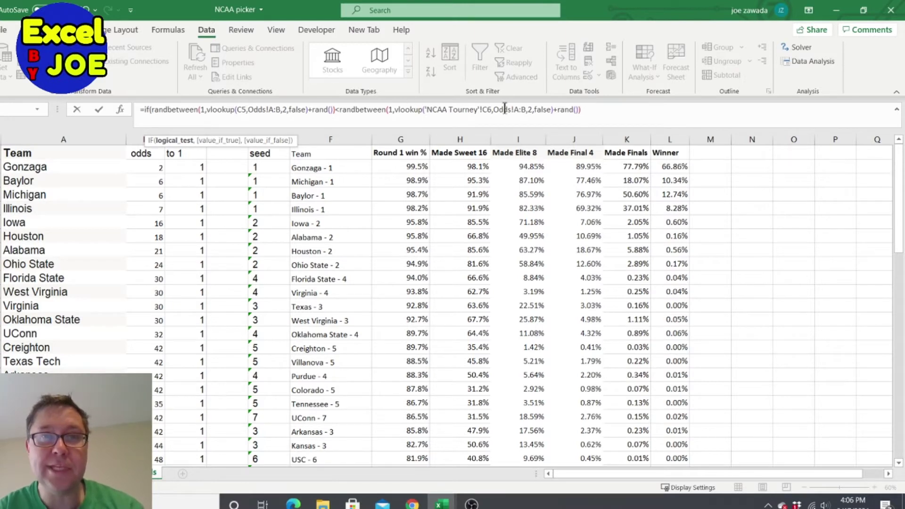
Finish the winner formula so it returns Oklahoma's cell C5 if true and Missouri's cell C6 if false
type(",")
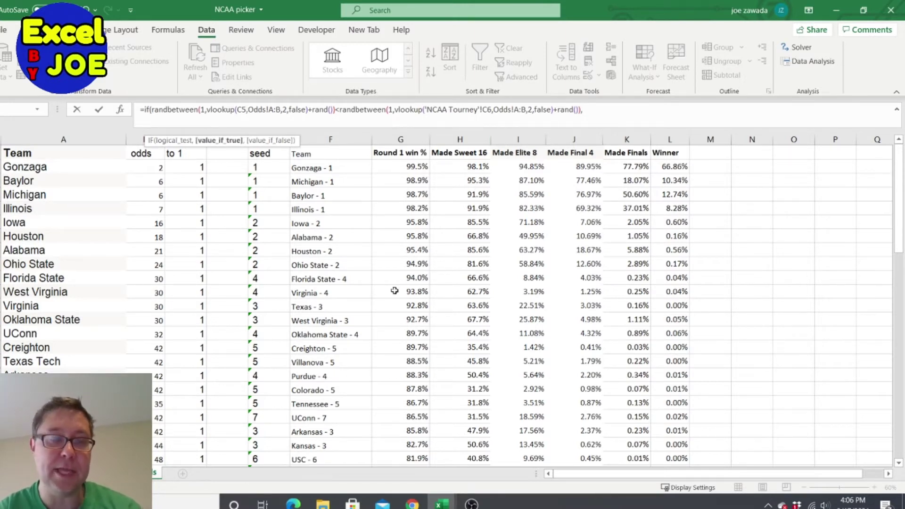
key("ctrl+Page_Up")
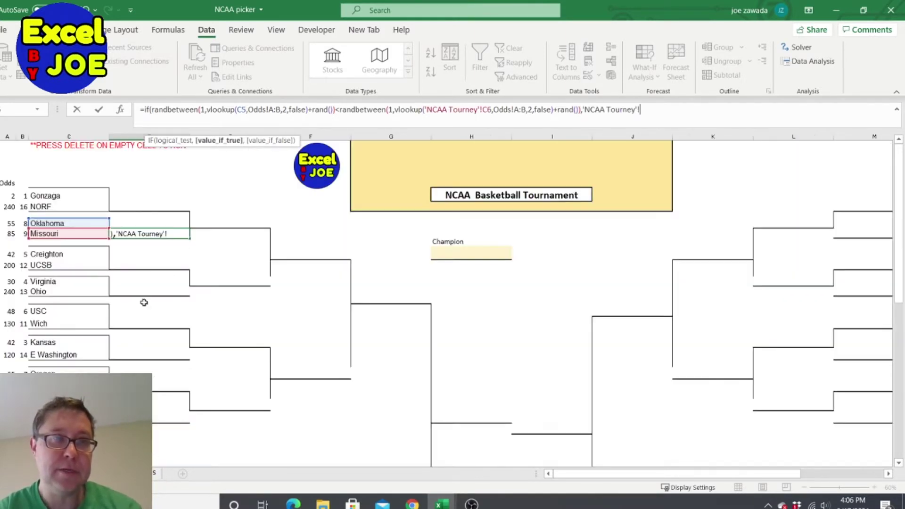
left_click(57, 224)
type(",")
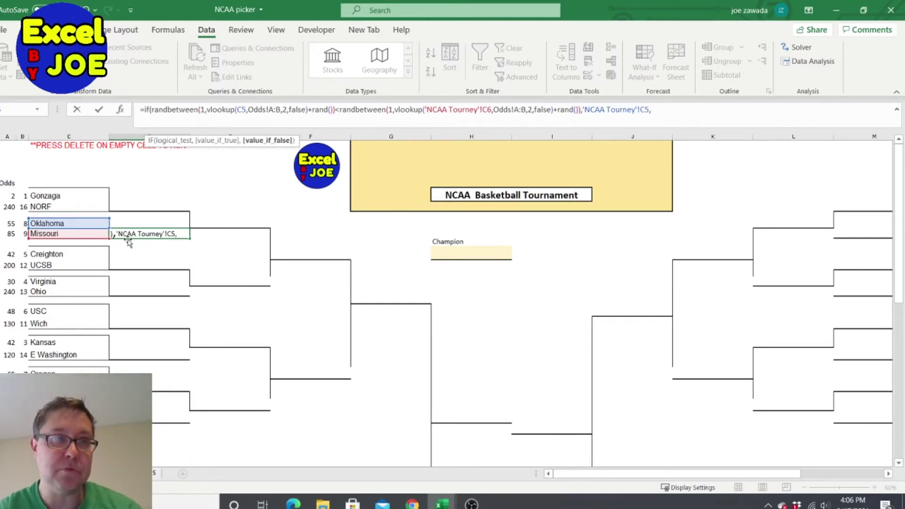
left_click(66, 234)
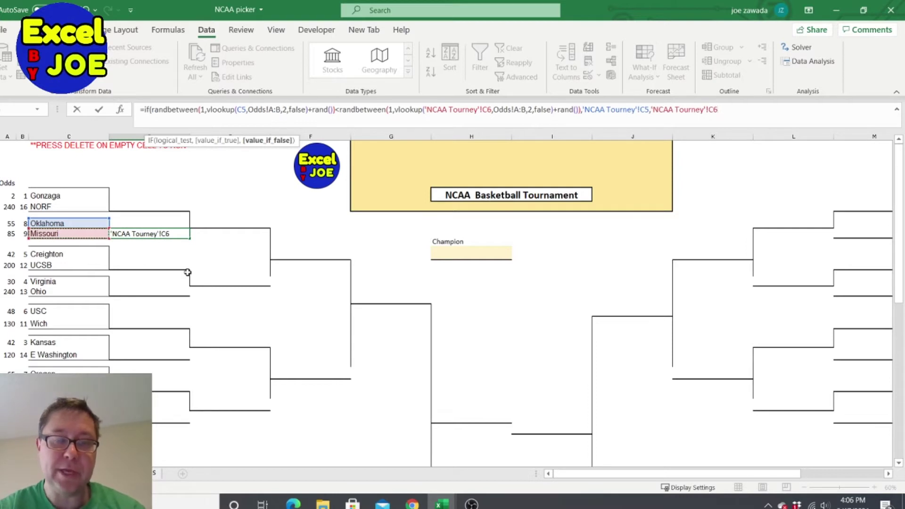
type(")")
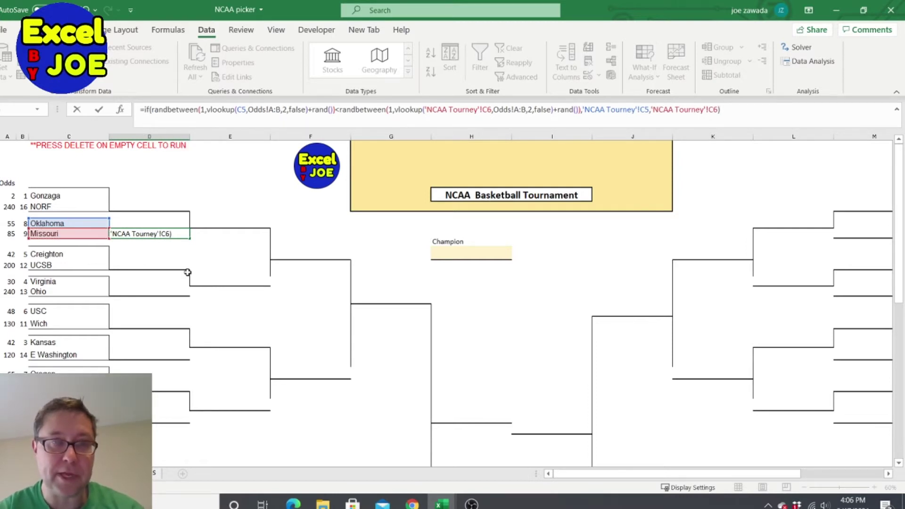
key("Return")
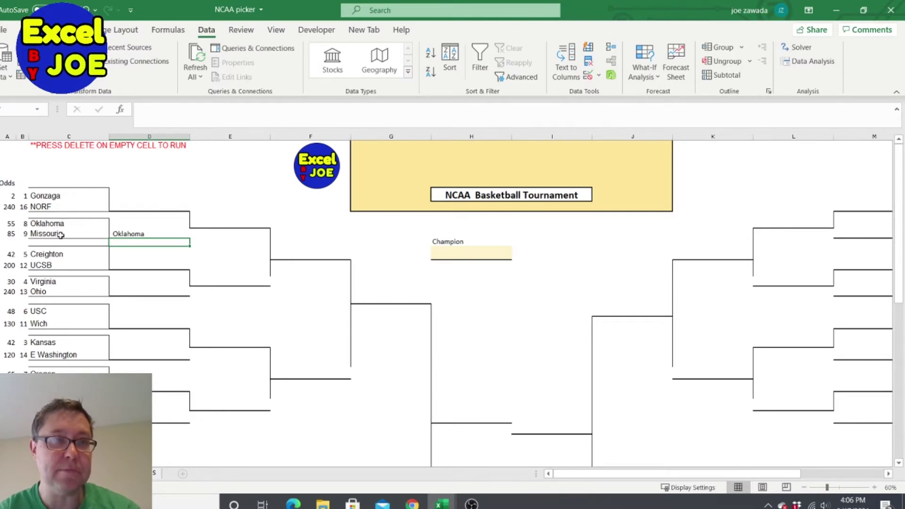
Recalculate the sheet repeatedly from an empty cell to test the random Oklahoma–Missouri winner
left_click(241, 195)
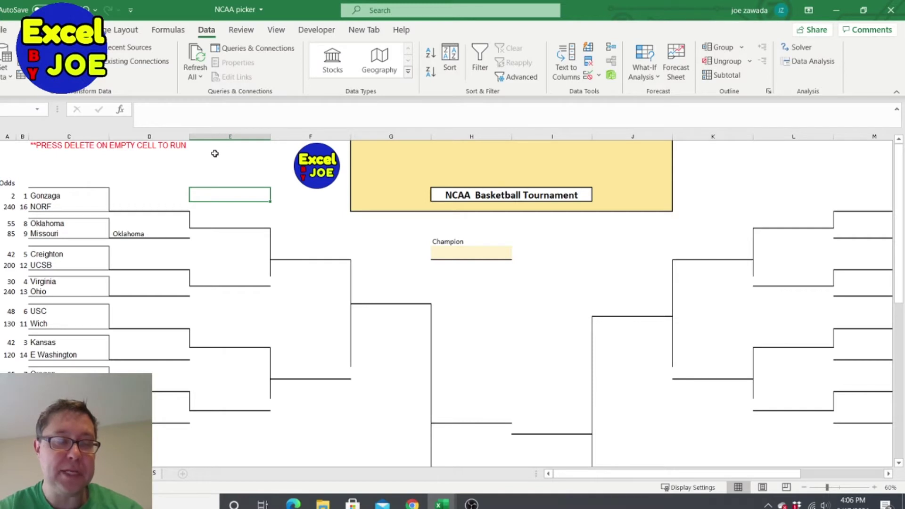
key("Delete")
key("Delete")
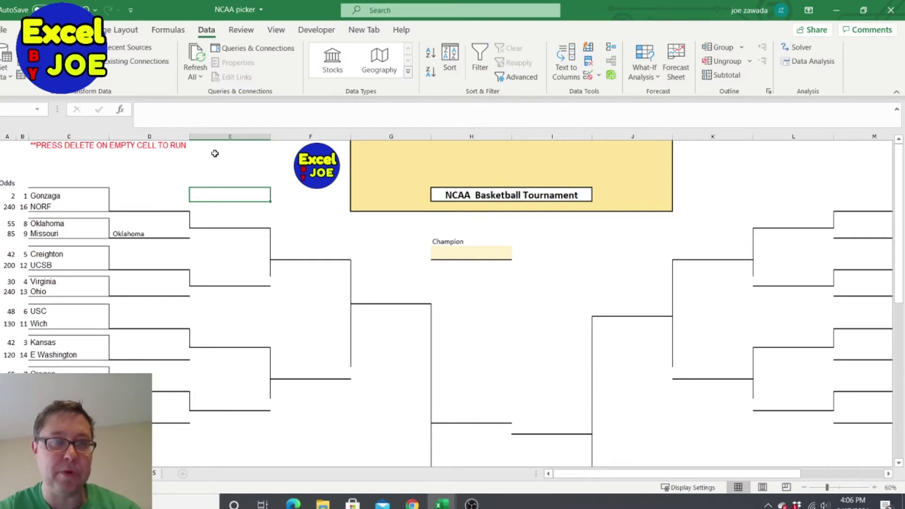
key("Delete")
key("Delete")
key("Delete")
key("Delete")
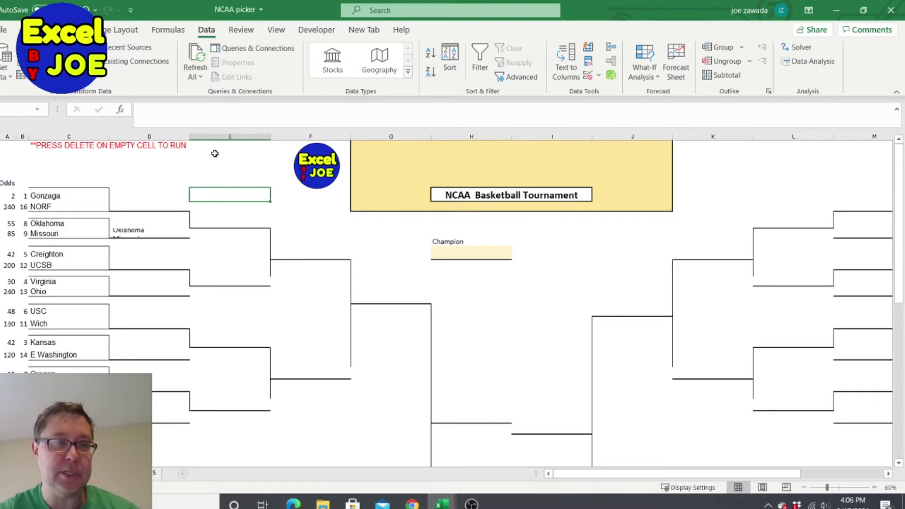
key("Delete")
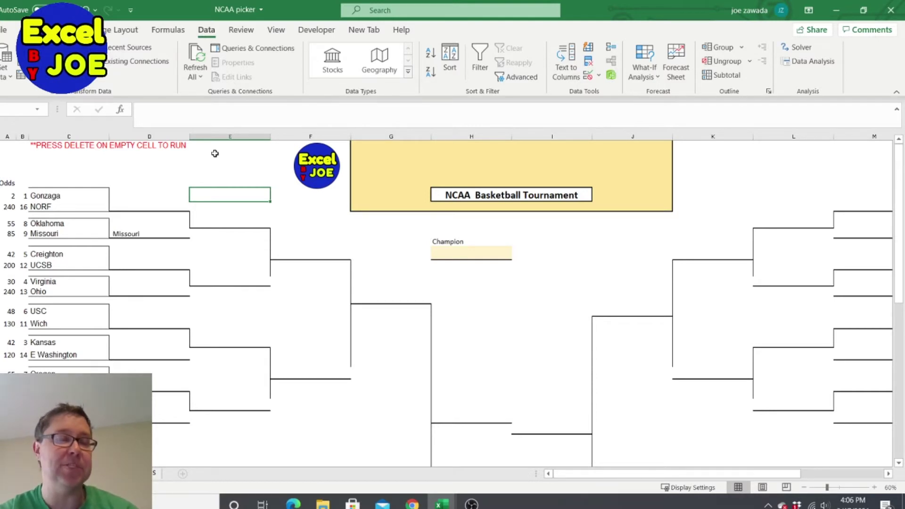
key("Delete")
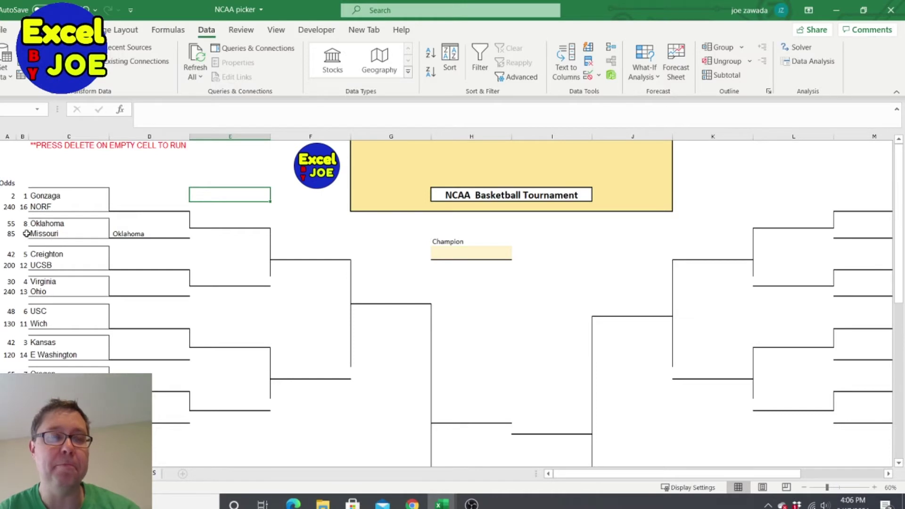
Copy the Oklahoma–Missouri winner formula to the Gonzaga–NORF, Creighton–UCSB and Virginia–Ohio games
left_click(58, 233)
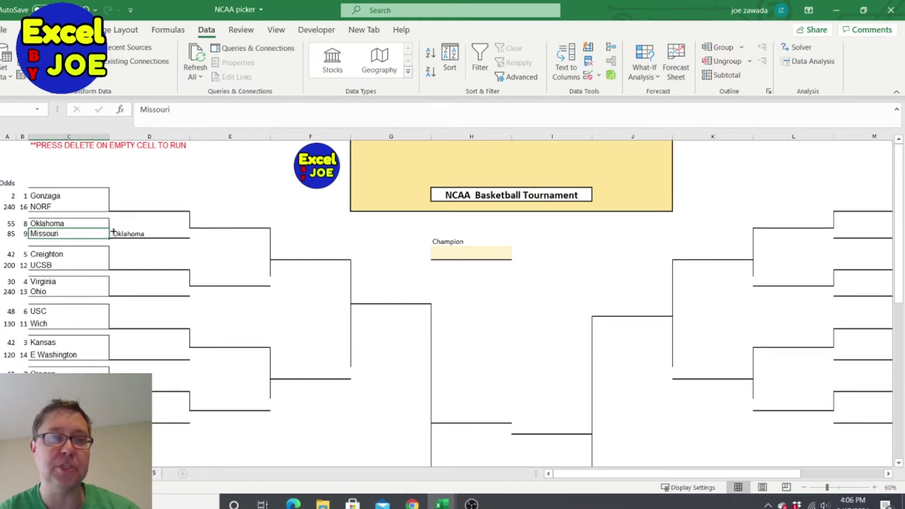
left_click(137, 235)
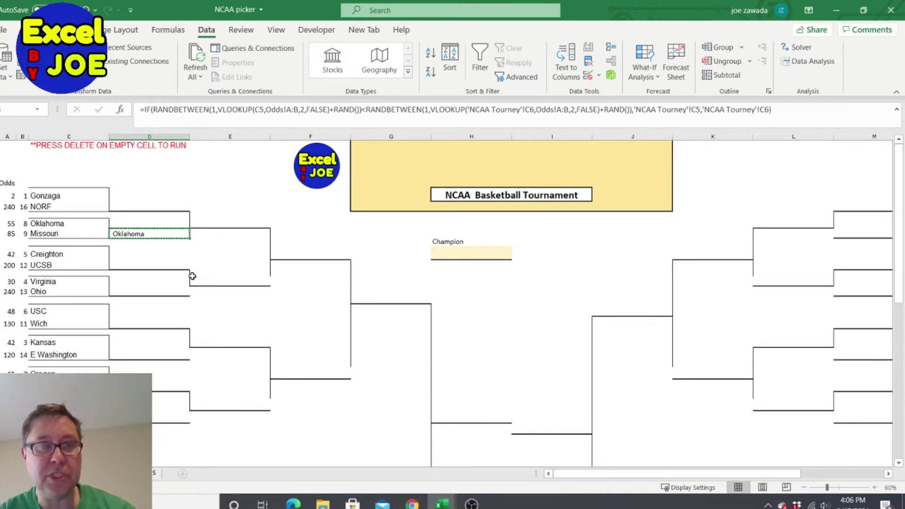
left_click(134, 208)
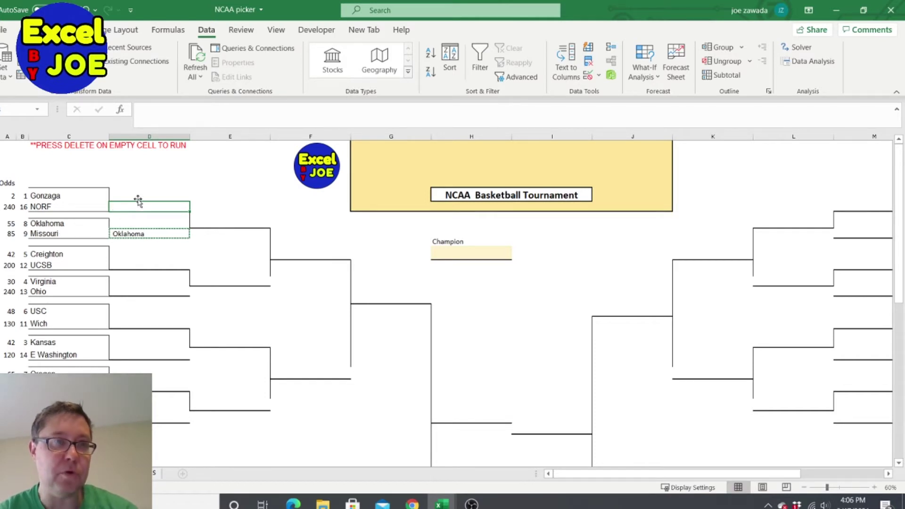
type("=IF(RANDBETWEEN(1,VLOOKUP(C2,Odds!A:B,2,FALSE)+RAND())<RANDBETWEEN(1,VLOOKUP('NCAA Tourney'!C3,Odds!A:B,2,FALSE)+RAND()),'NCAA Tourney'!C2,'NCAA Tourney'!C3)")
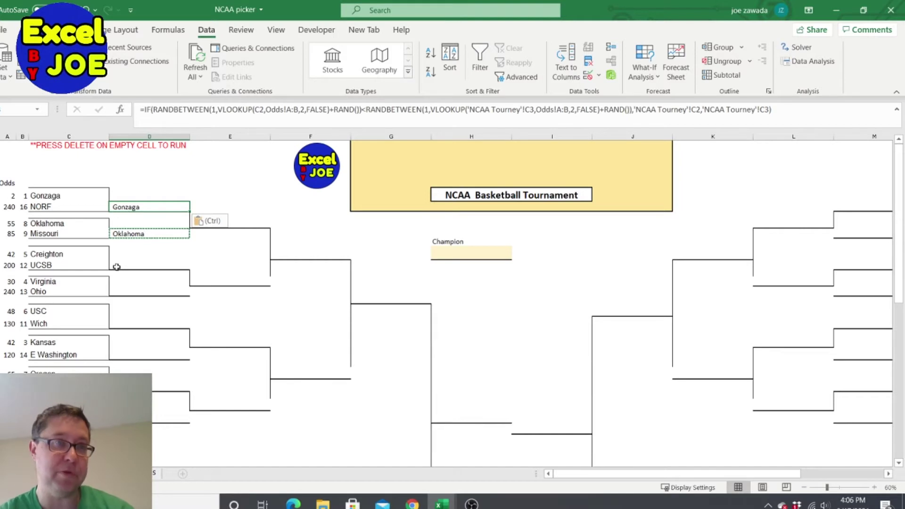
left_click(132, 265)
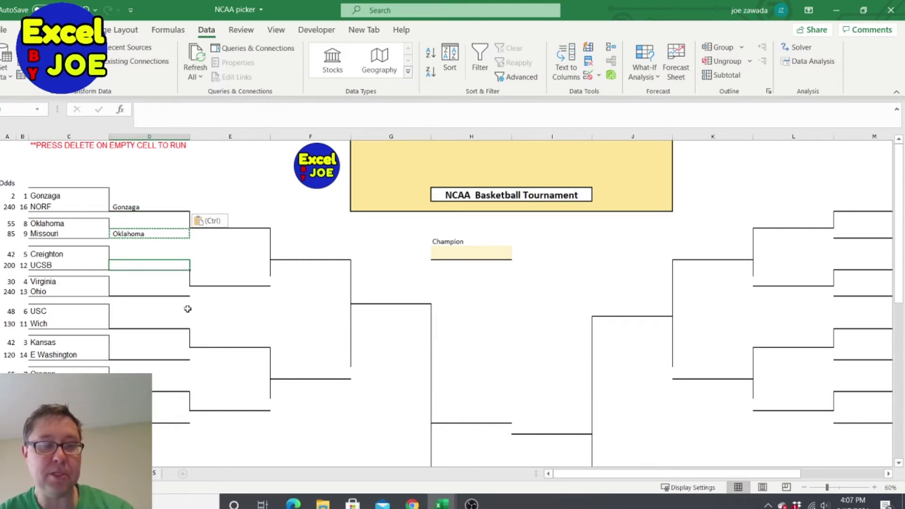
key("ctrl+v")
left_click(139, 292)
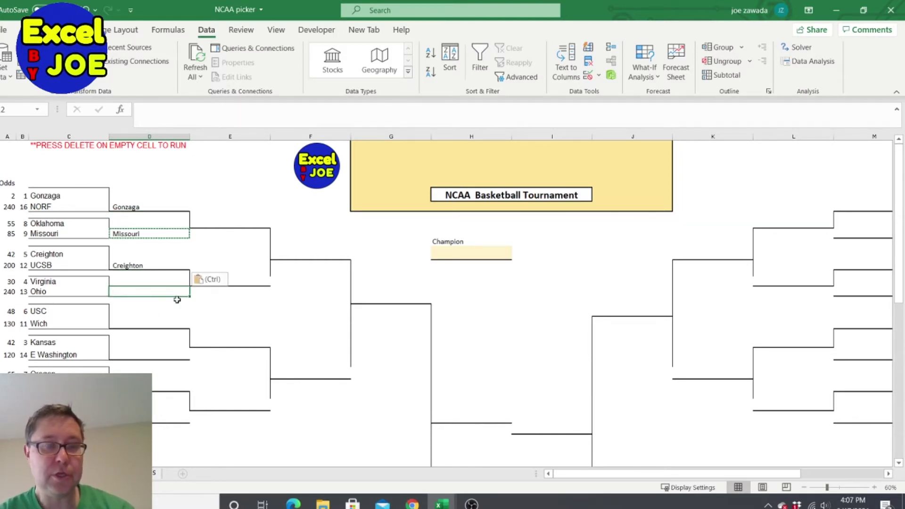
key("ctrl+v")
Check the copied Virginia–Ohio winner formula and recalculate the four first-round picks from an empty cell
left_click(64, 295)
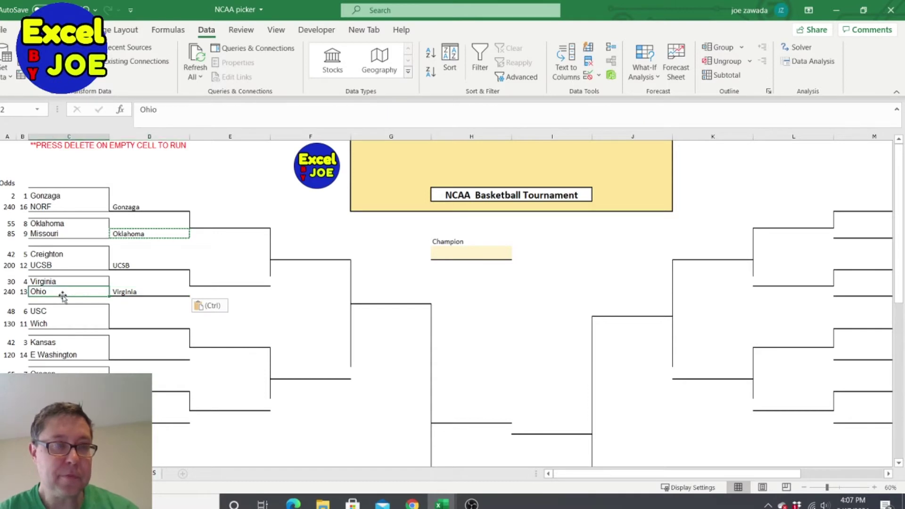
left_click(141, 292)
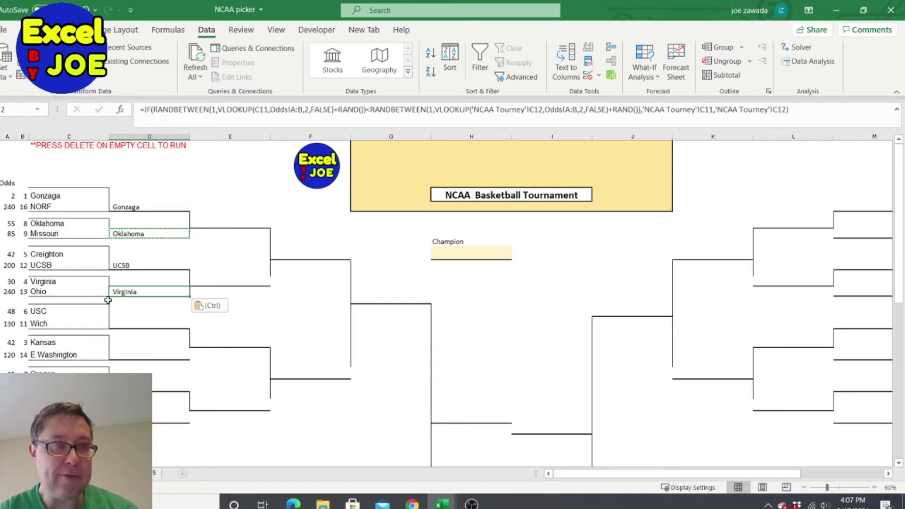
left_click(57, 295)
left_click(209, 184)
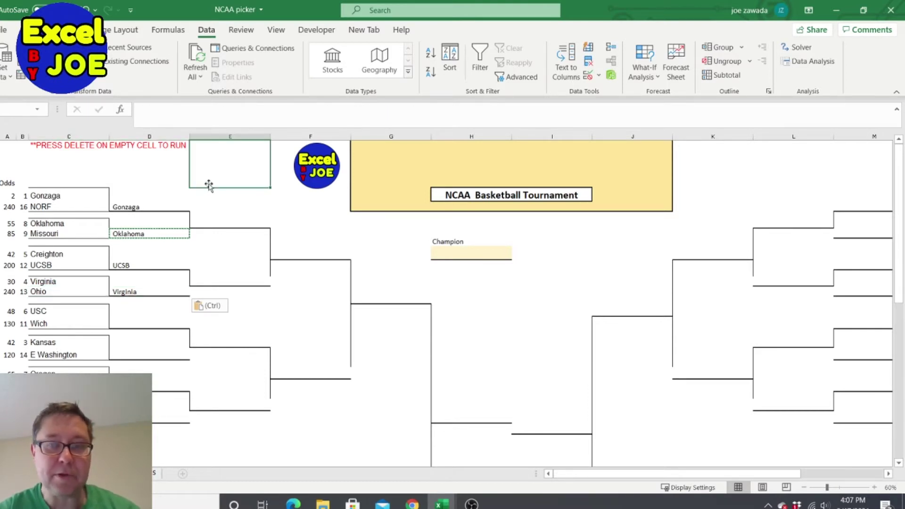
key("Delete")
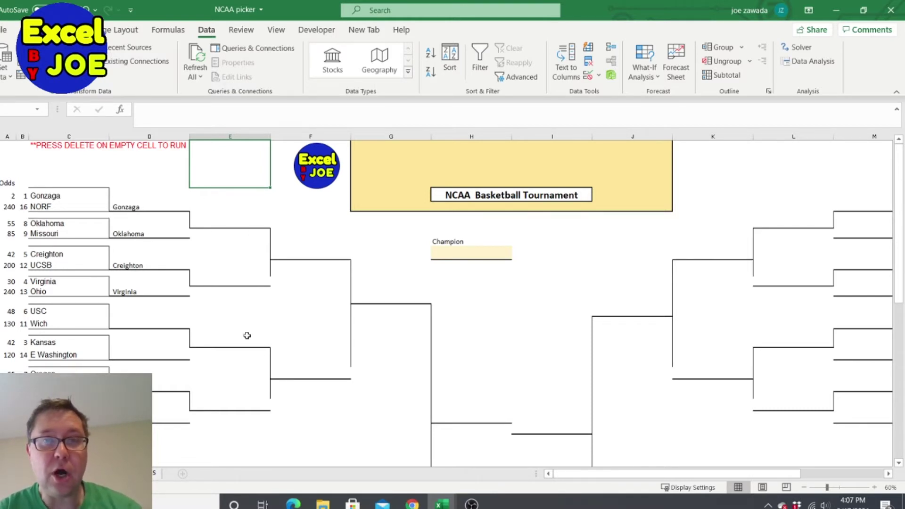
Anchor column A with a dollar sign in both Odds lookup ranges of the Oklahoma–Missouri winner formula, giving Odds!$A:B
left_click(137, 234)
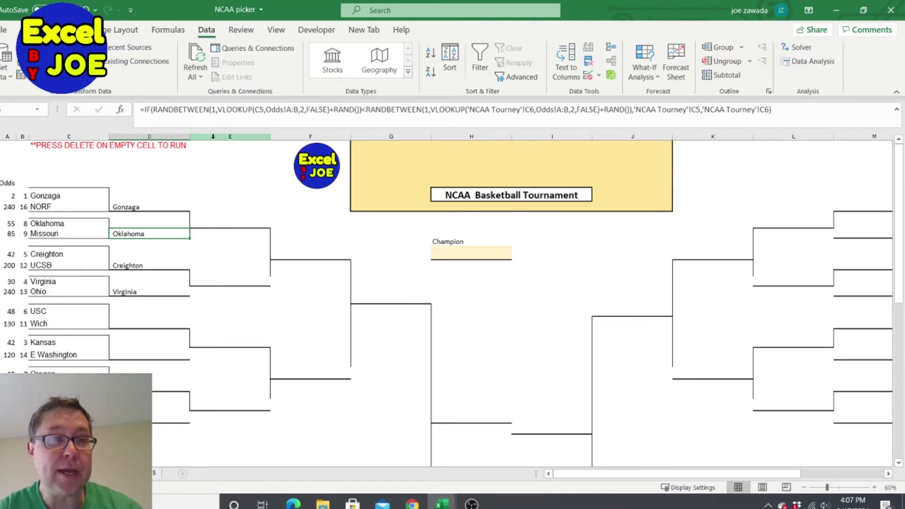
left_click(287, 110)
type("$")
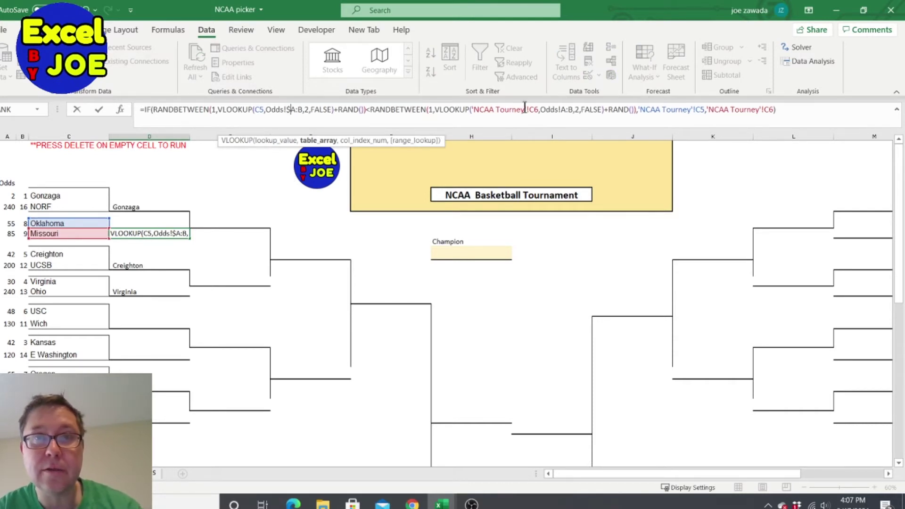
left_click(563, 111)
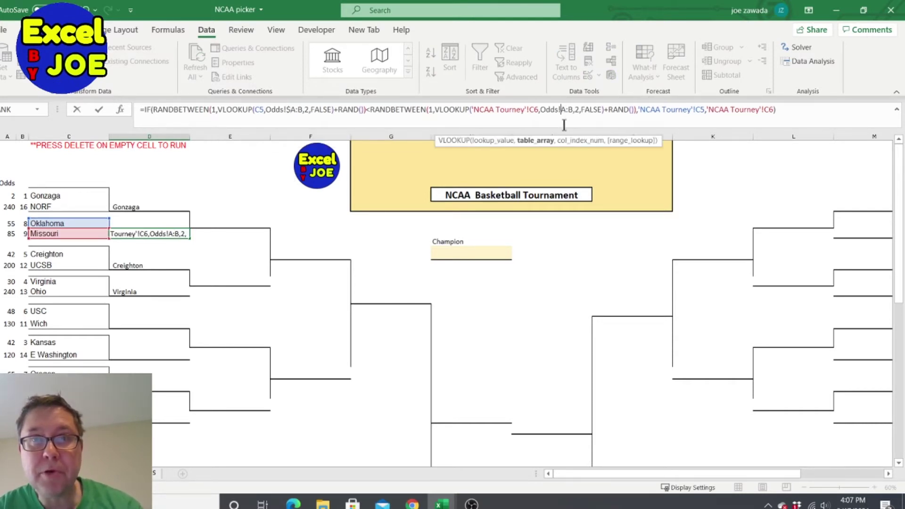
type("$")
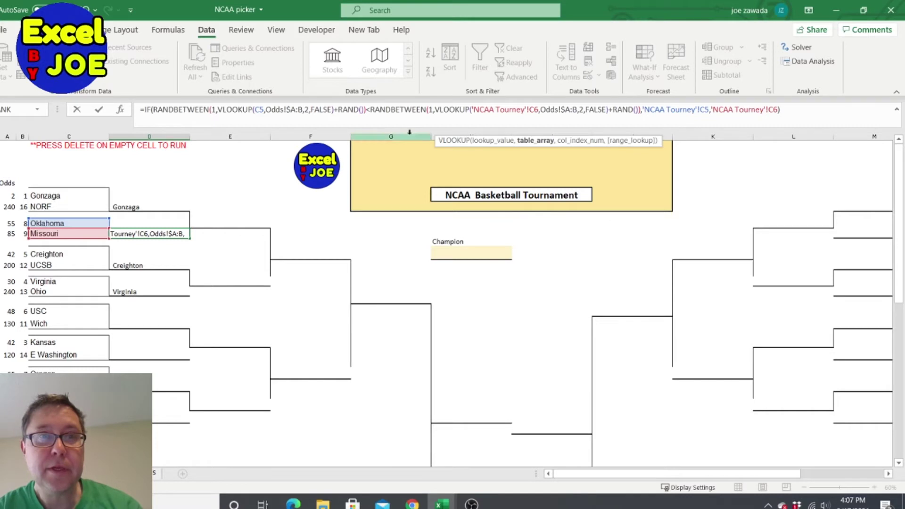
key("Return")
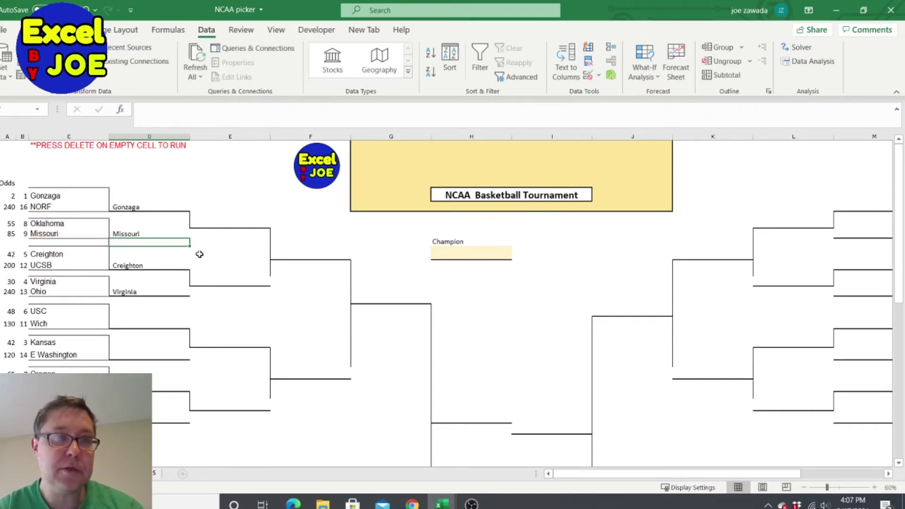
Copy the Oklahoma–Missouri winner formula to second-round cell E5 beside the first two games' winners
left_click(147, 234)
key("ctrl+c")
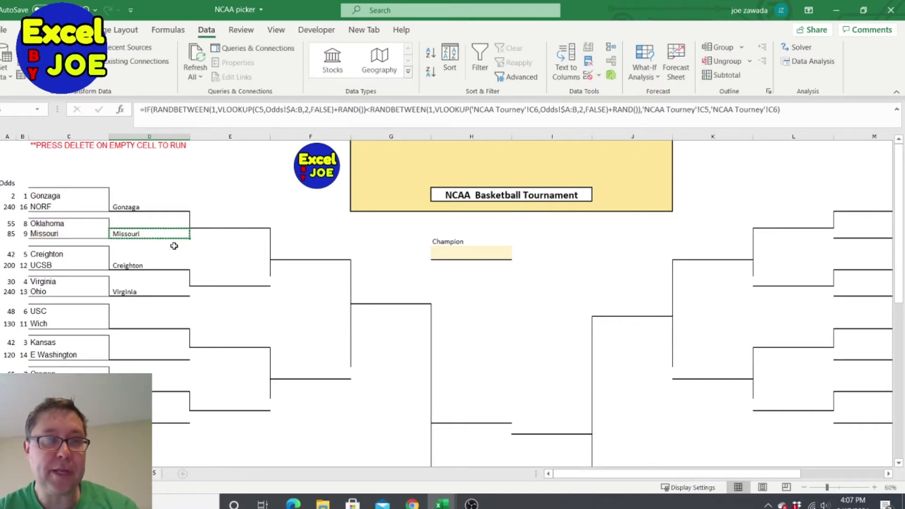
left_click(223, 222)
key("ctrl+v")
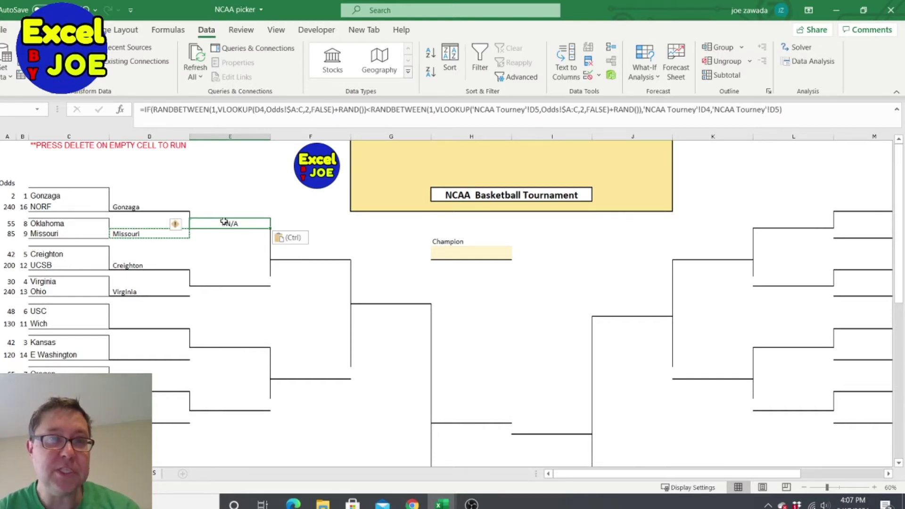
key("Escape")
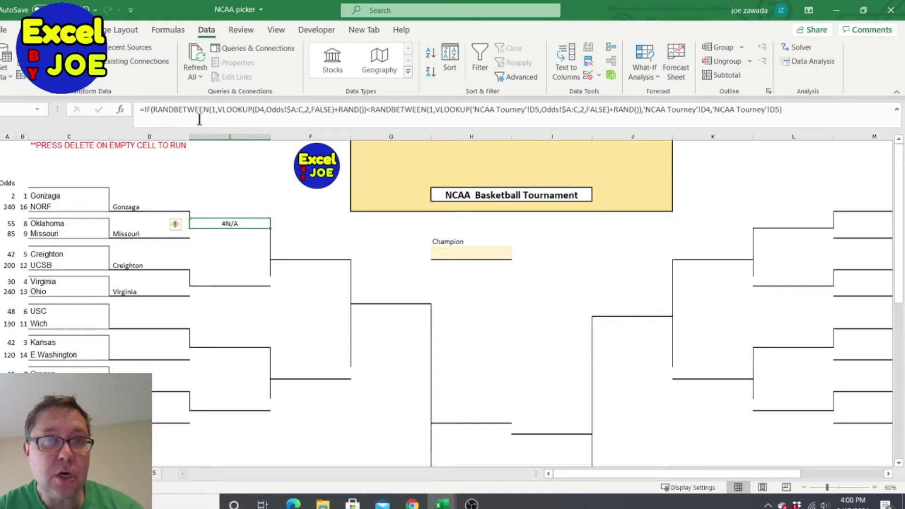
Point the two odds lookups in the E5 formula to the first-round winners in D3 and D6
left_click(140, 206)
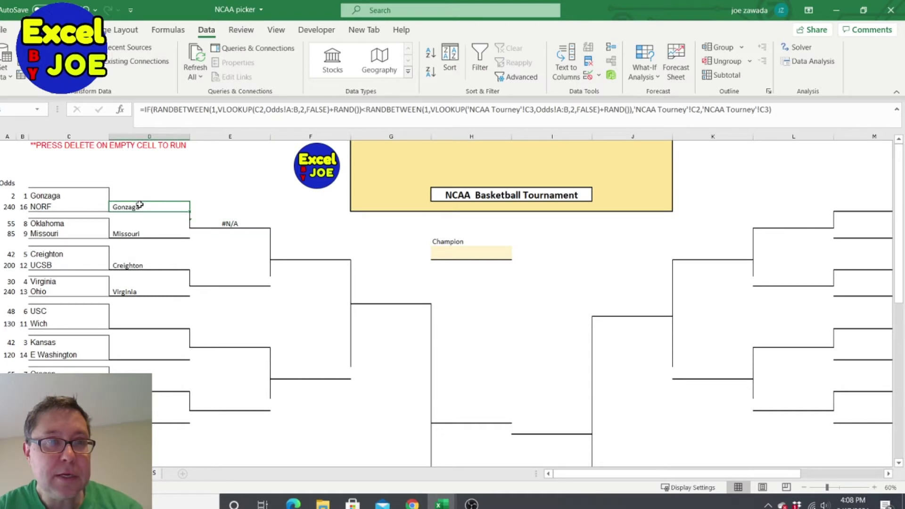
left_click(138, 234)
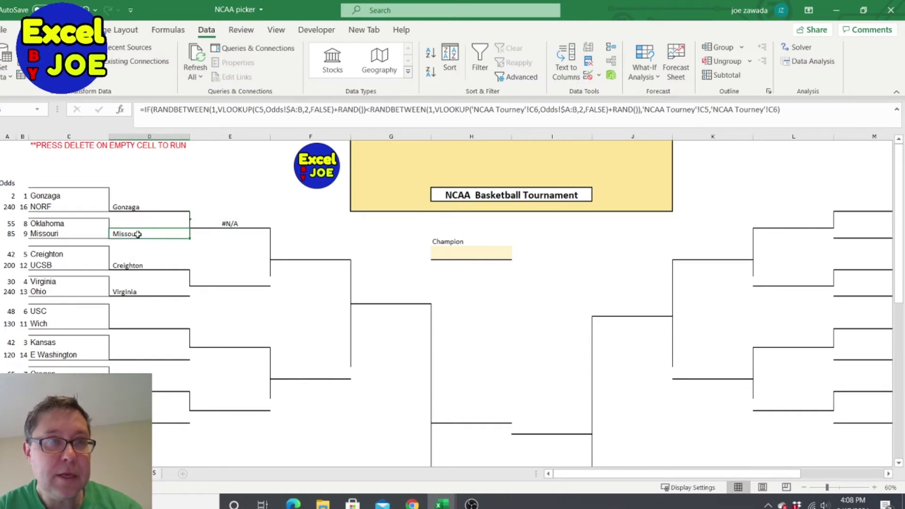
left_click(212, 223)
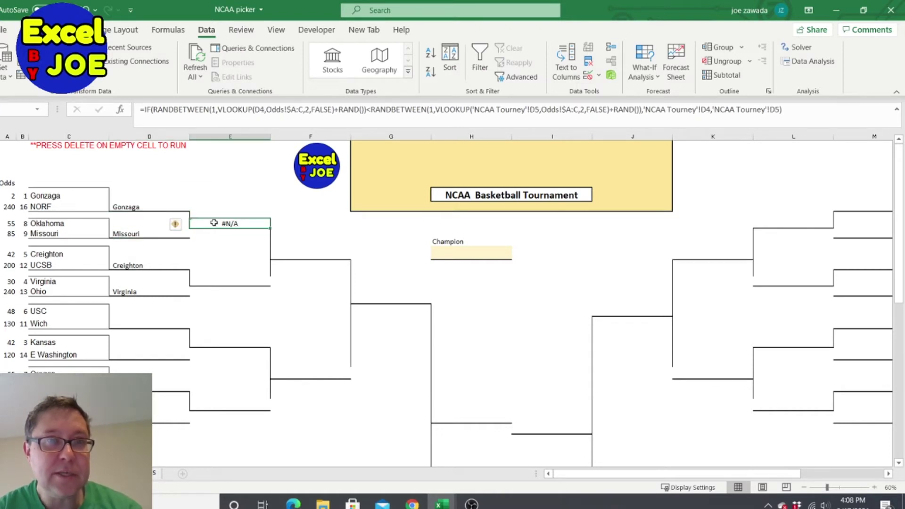
left_click(265, 110)
key("BackSpace")
type("3")
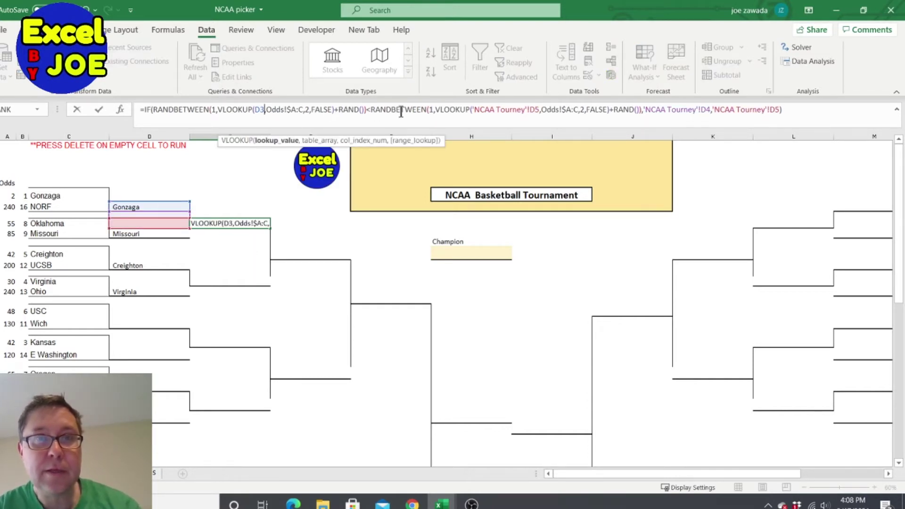
left_click(537, 111)
key("BackSpace")
type("6")
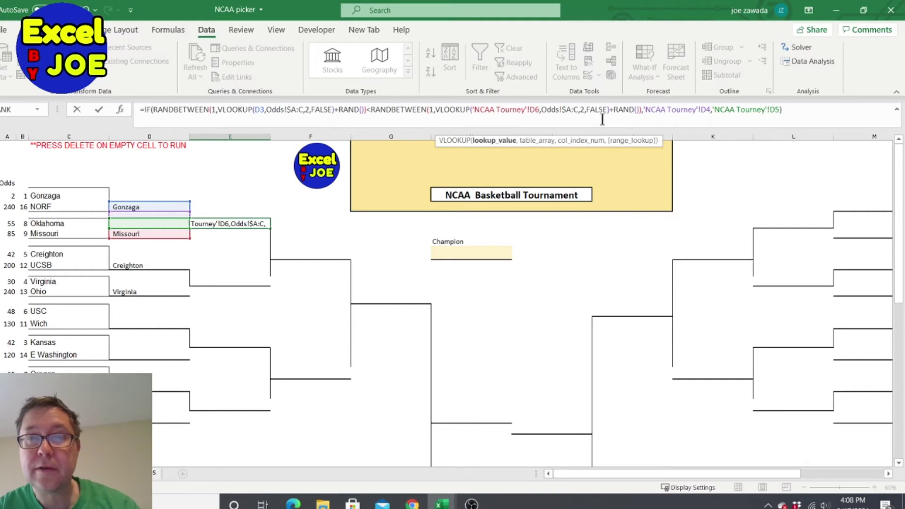
Make the E5 winner formula return D3 if true and D6 if false
left_click(709, 110)
key("BackSpace")
type("3")
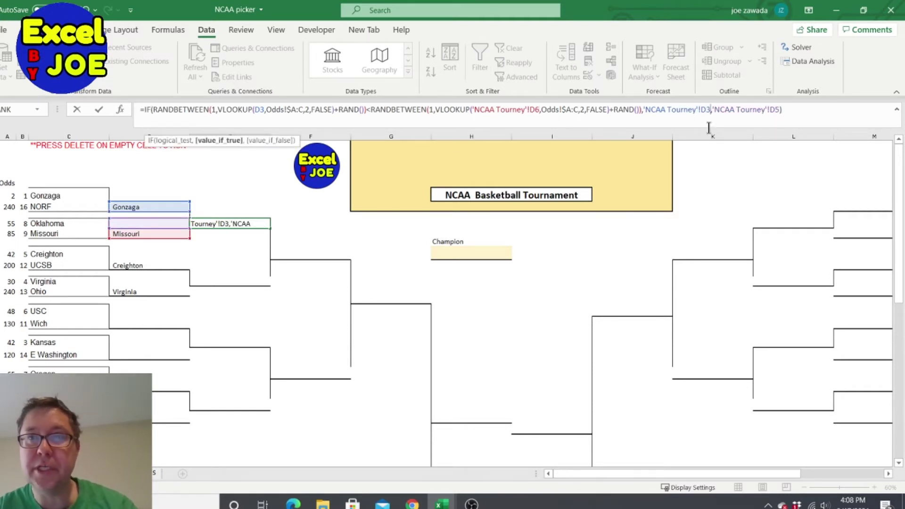
left_click(778, 109)
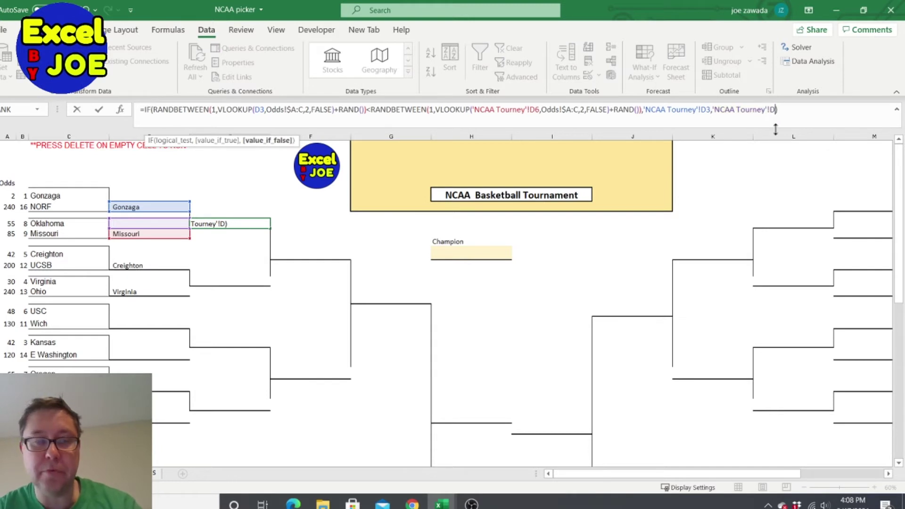
key("BackSpace")
type("6")
key("Return")
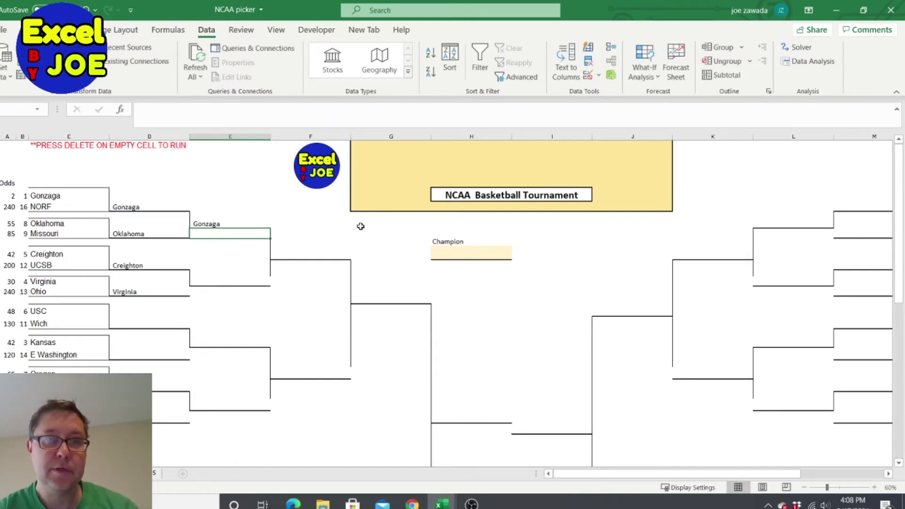
Recalculate the sheet repeatedly from an empty cell to test the first second-round pick
left_click(314, 207)
key("Delete")
key("Delete")
key("Delete")
key("Delete")
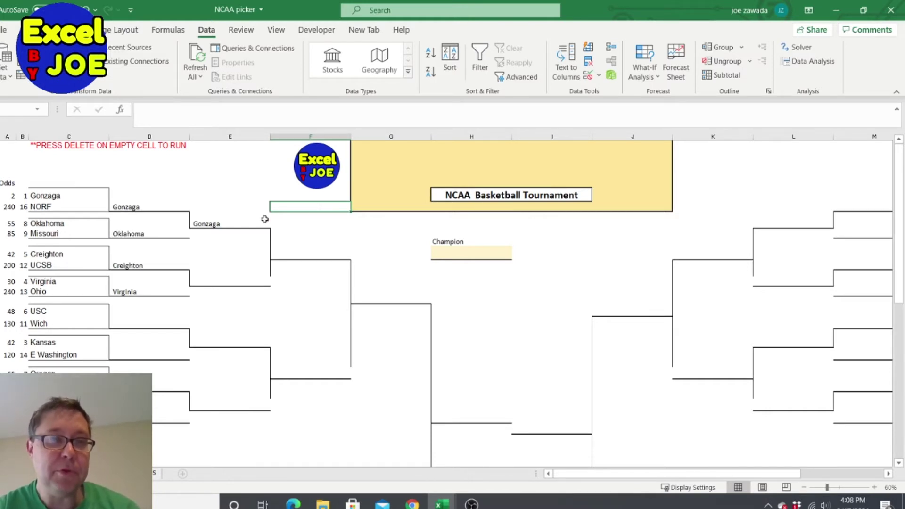
Copy the E5 second-round formula to cell E11 for the next game and recalculate from an empty cell
left_click(213, 224)
key("ctrl+c")
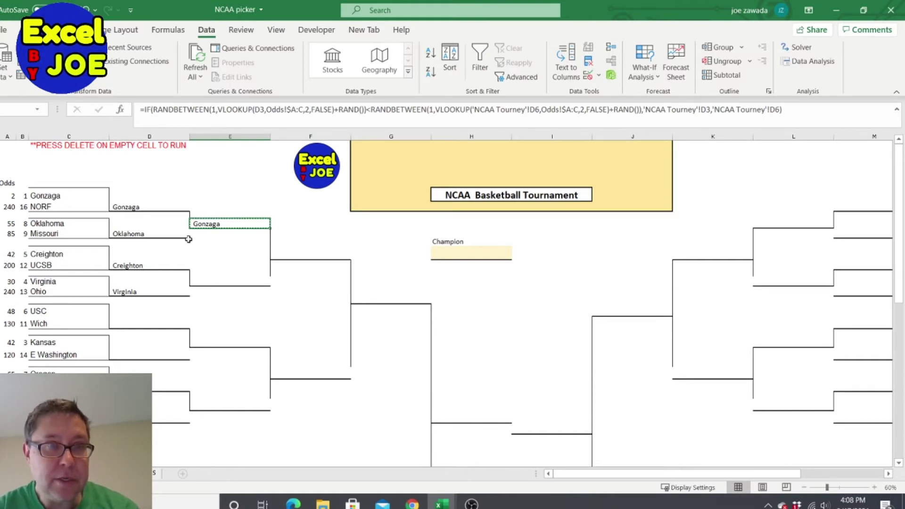
left_click(236, 281)
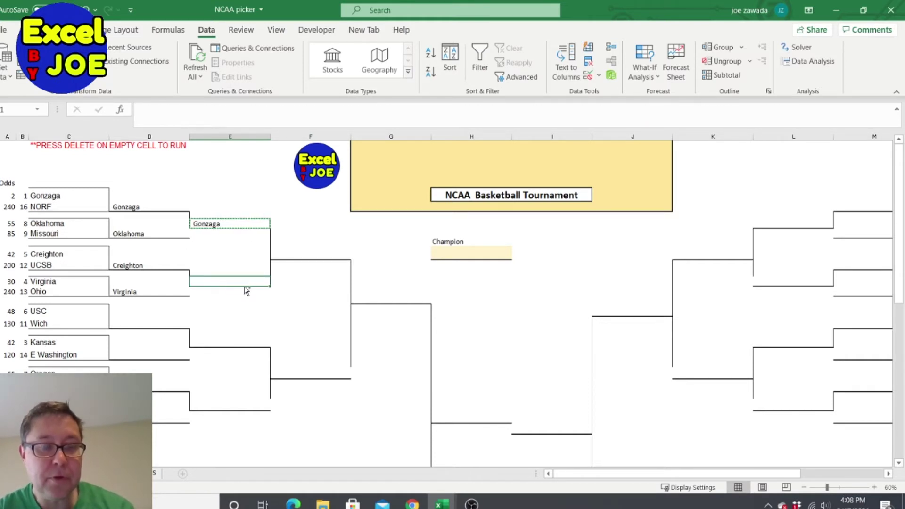
key("ctrl+v")
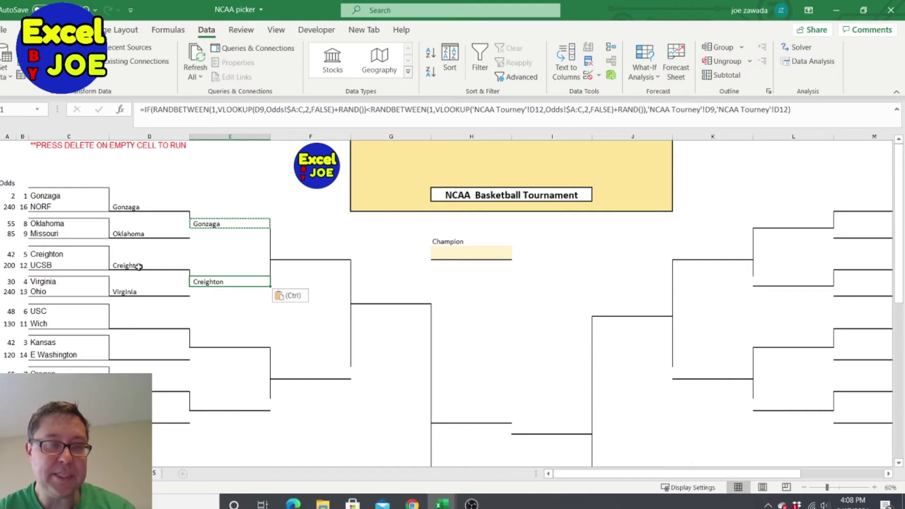
left_click(231, 302)
key("Delete")
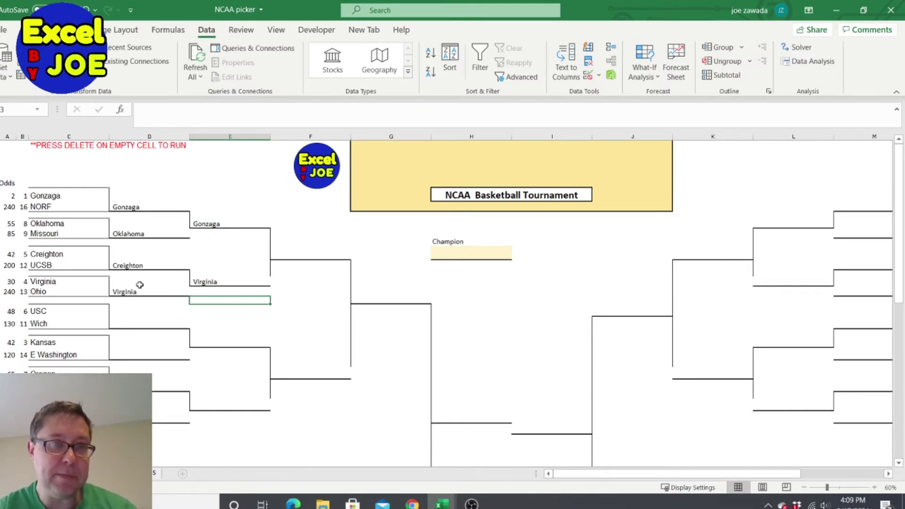
Check the two second-round formulas and copy the one in E5 to third-round cell F8
left_click(221, 281)
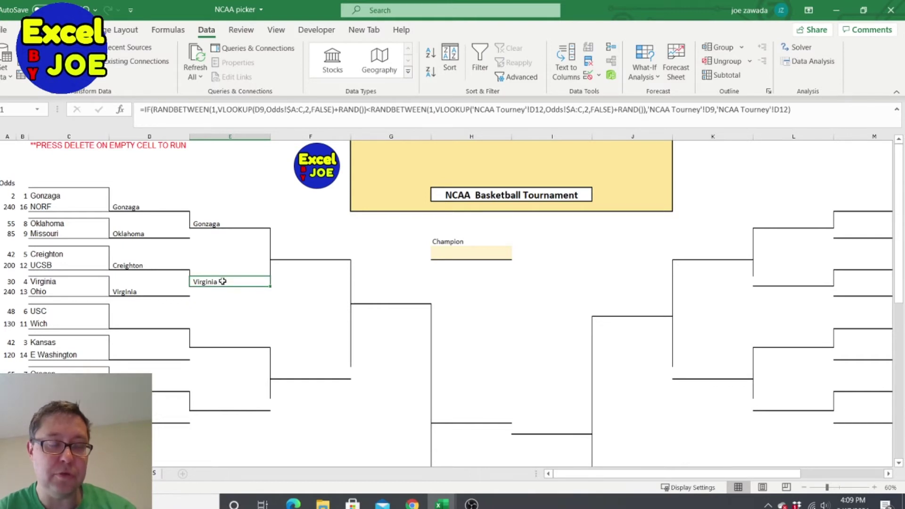
left_click(213, 223)
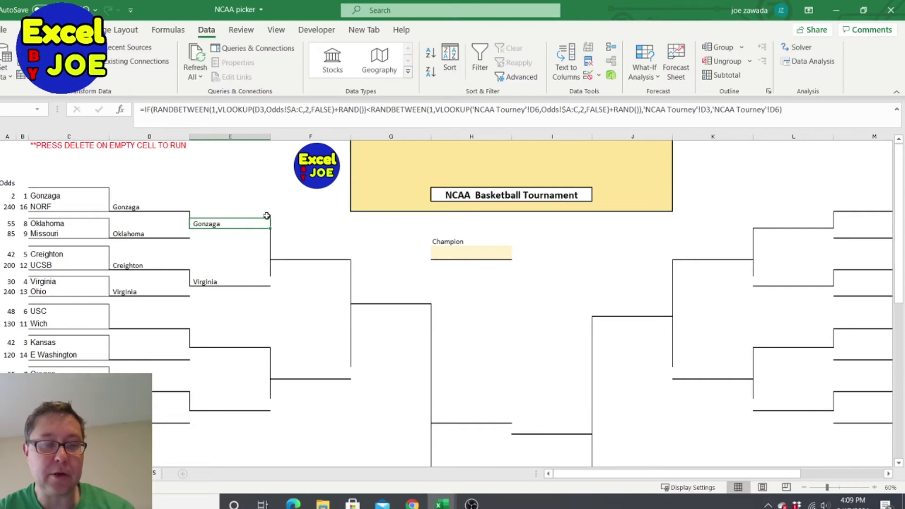
left_click(298, 254)
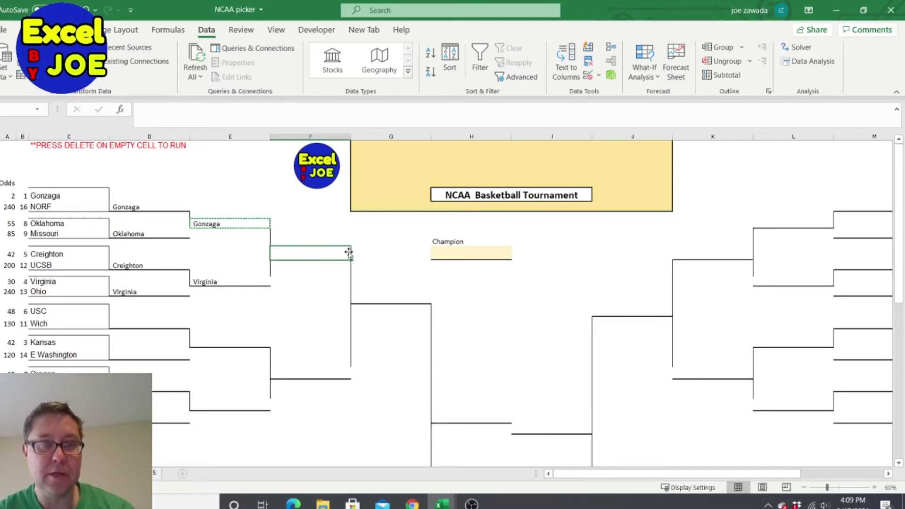
key("ctrl+v")
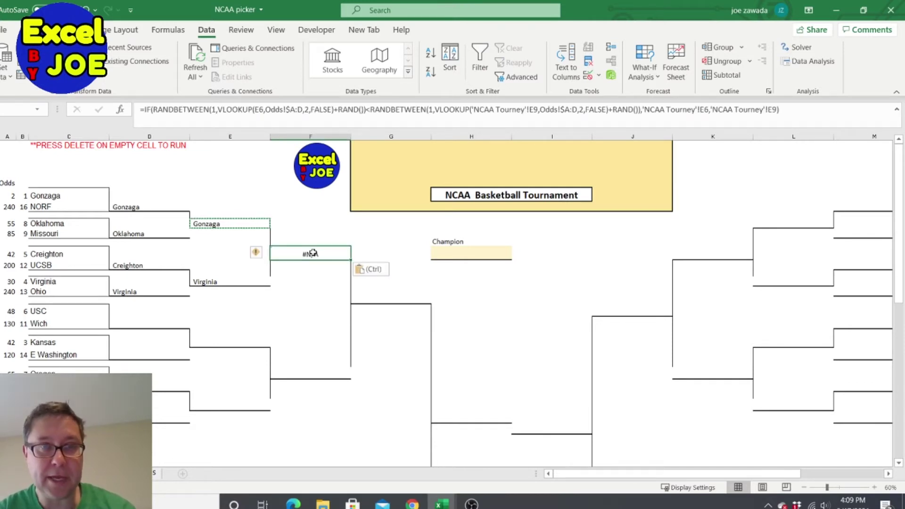
Point the two odds lookups in the F8 formula to the second-round winners in E5 and E11
left_click(224, 224)
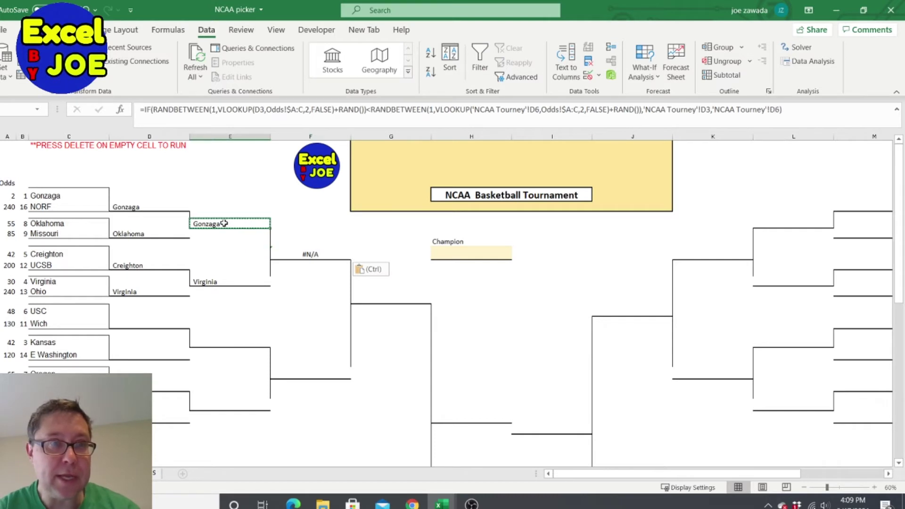
left_click(211, 282)
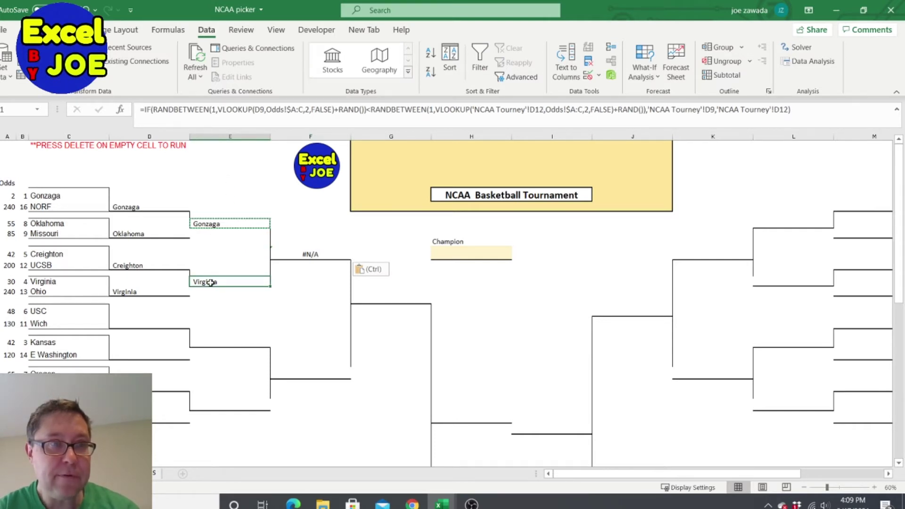
left_click(309, 254)
left_click(263, 110)
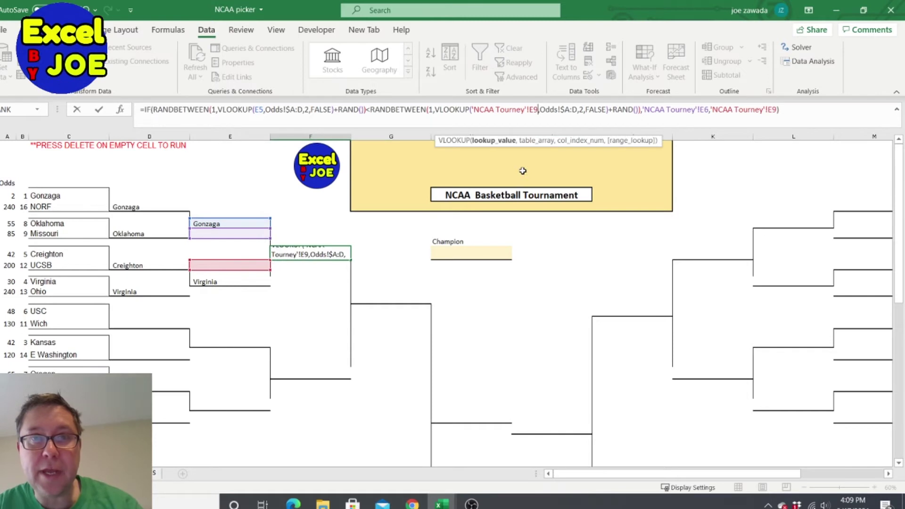
key("BackSpace")
type("11")
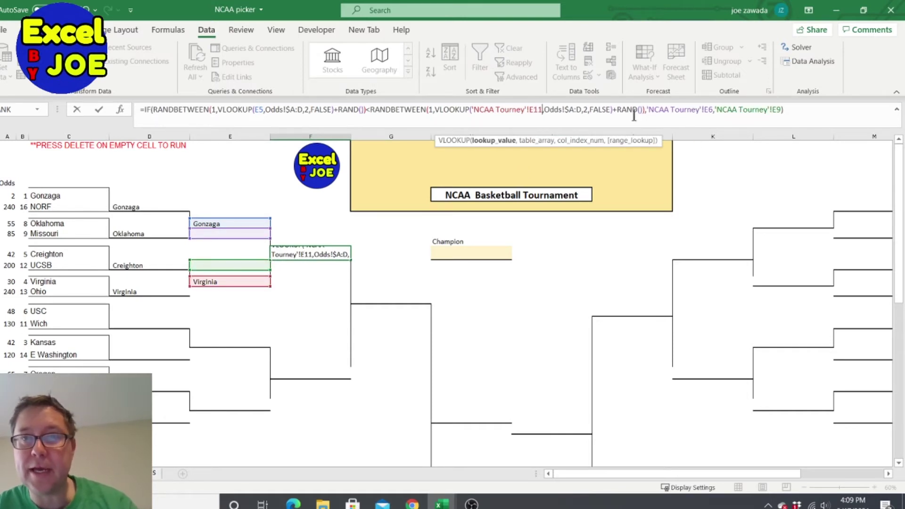
Make the F8 winner formula return E5 if true and E11 if false
key("BackSpace")
type("5")
left_click(781, 109)
key("BackSpace")
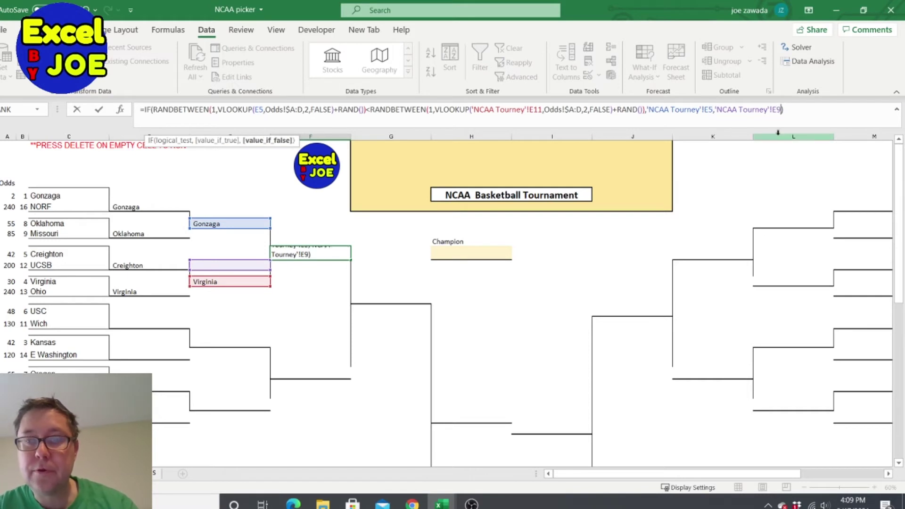
type("11")
key("Return")
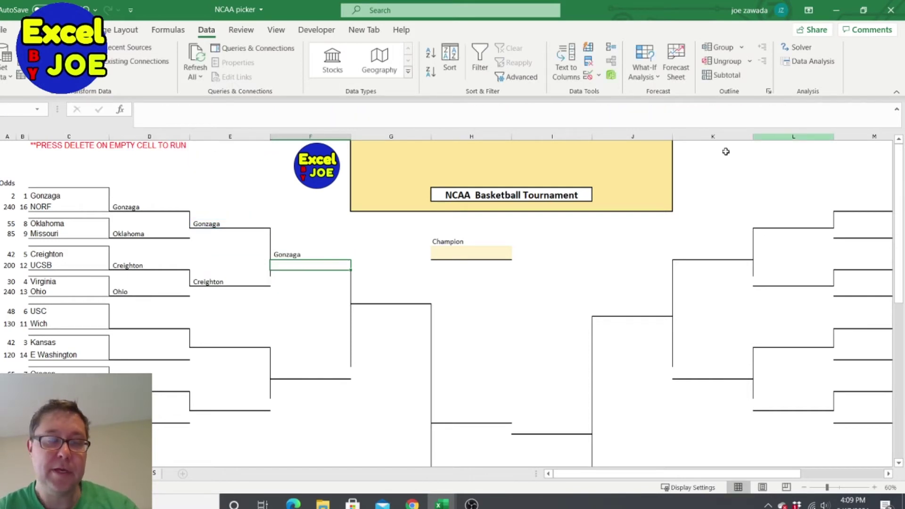
Copy the third-round winner formula from F8 to cell F20 in the lower part of the region
left_click(291, 256)
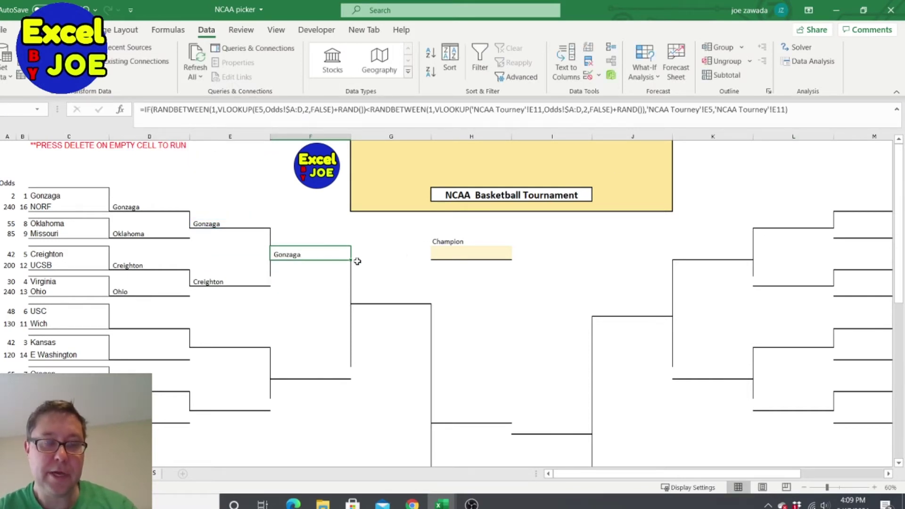
key("ctrl+c")
left_click(306, 374)
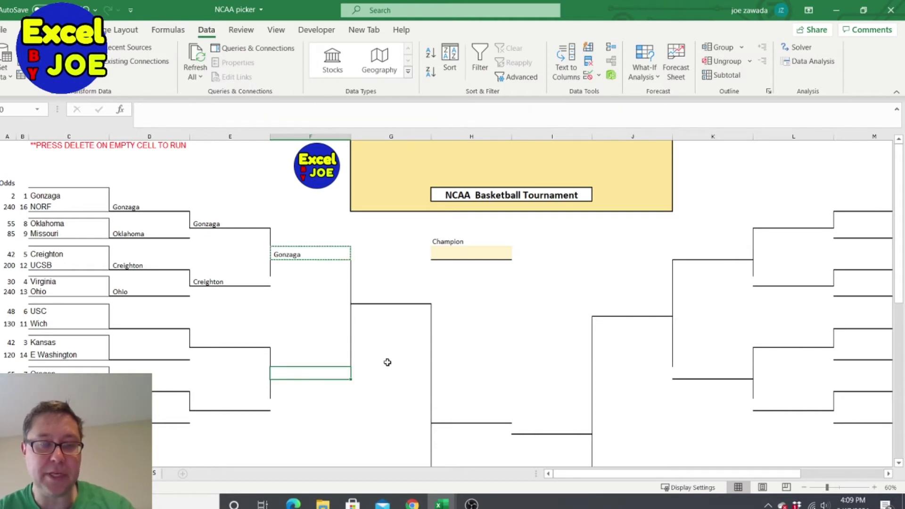
key("ctrl+v")
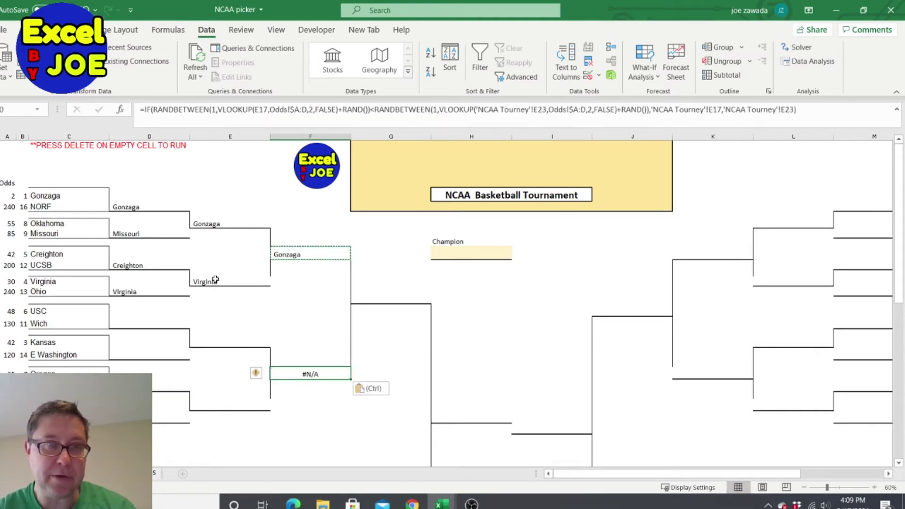
Copy the second-round winner formula from E11 to cell E17 beside the USC and Kansas games
left_click(258, 283)
key("ctrl+c")
left_click(226, 342)
key("ctrl+v")
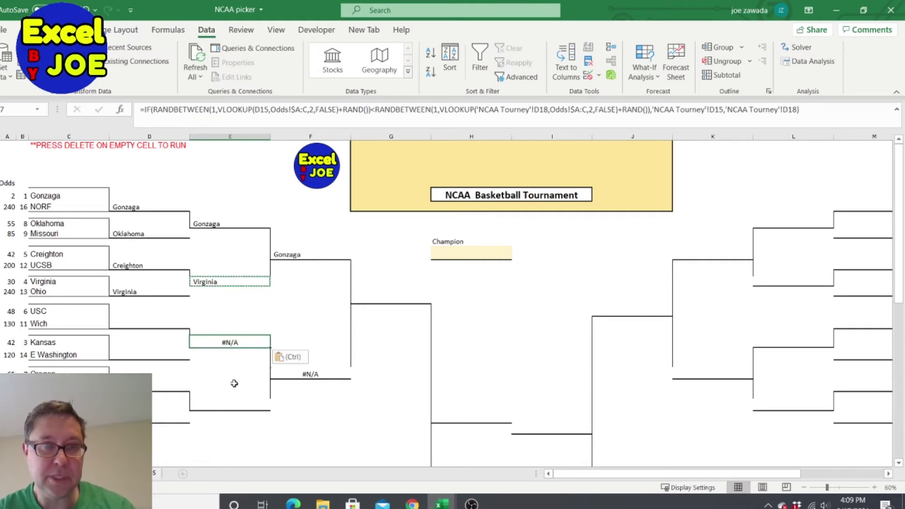
Copy the second-round winner formula to E23 and the first-round winner formula from D12 to D15, D18, D21 and D24
left_click(231, 404)
key("ctrl+v")
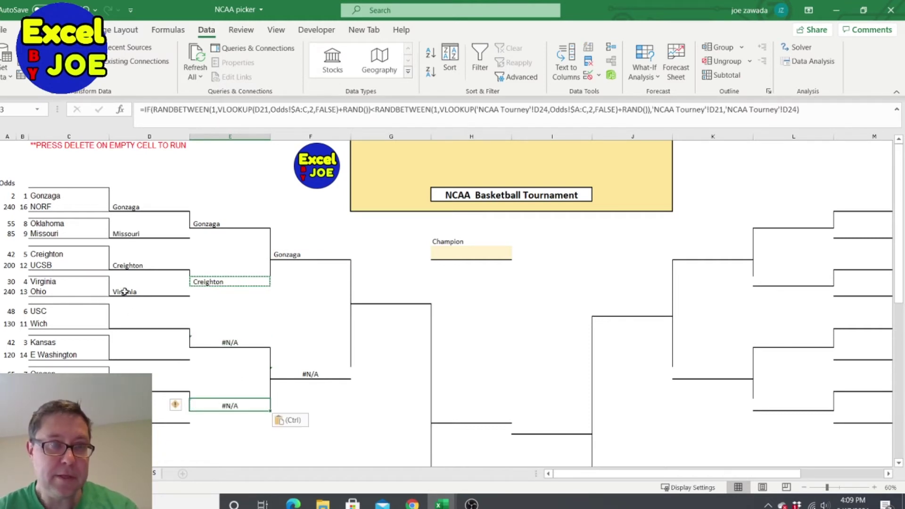
left_click(179, 293)
key("ctrl+c")
left_click(149, 325)
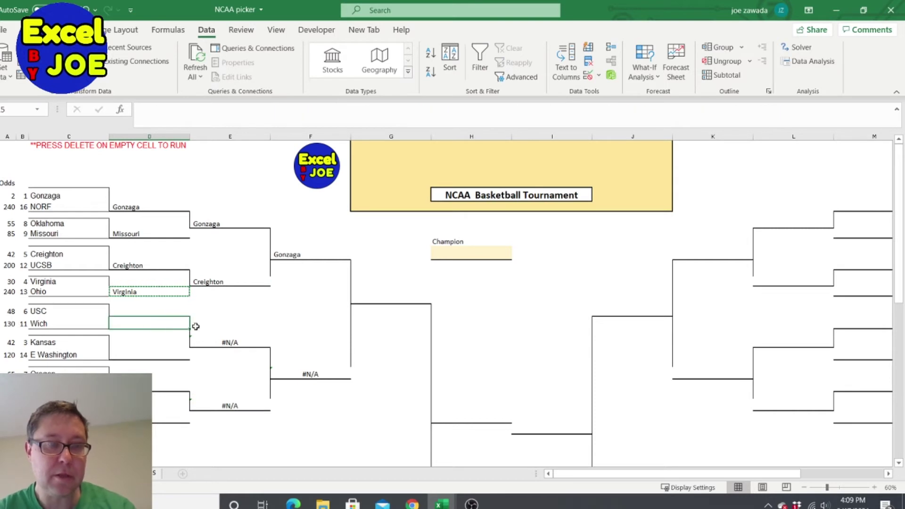
key("ctrl+v")
left_click(137, 357)
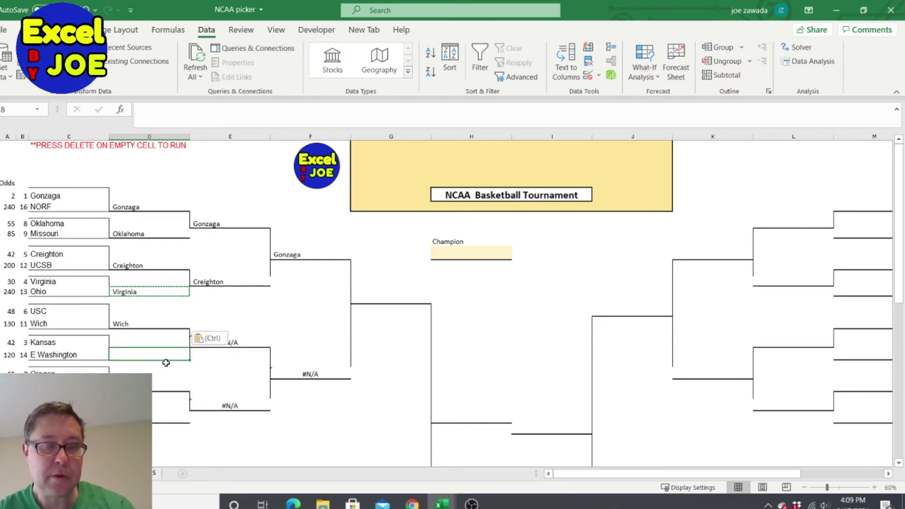
key("ctrl+v")
left_click(177, 384)
key("ctrl+v")
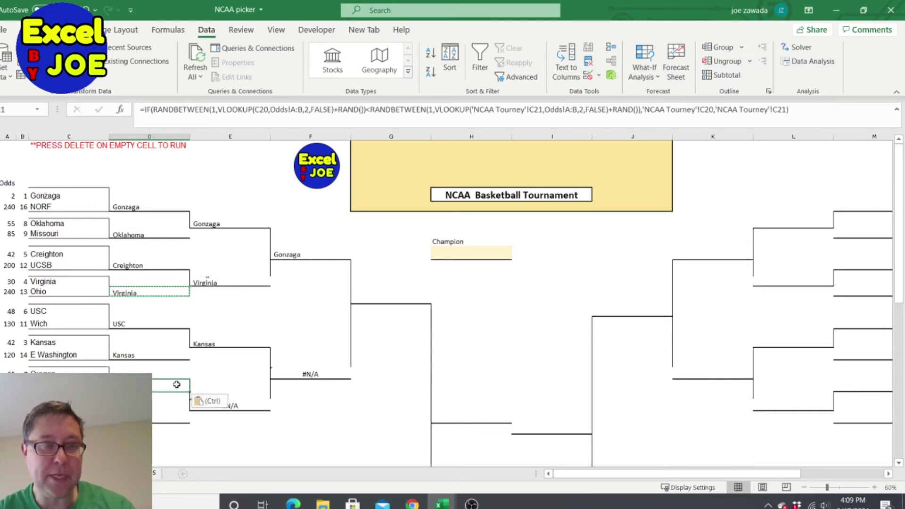
left_click(181, 417)
key("ctrl+v")
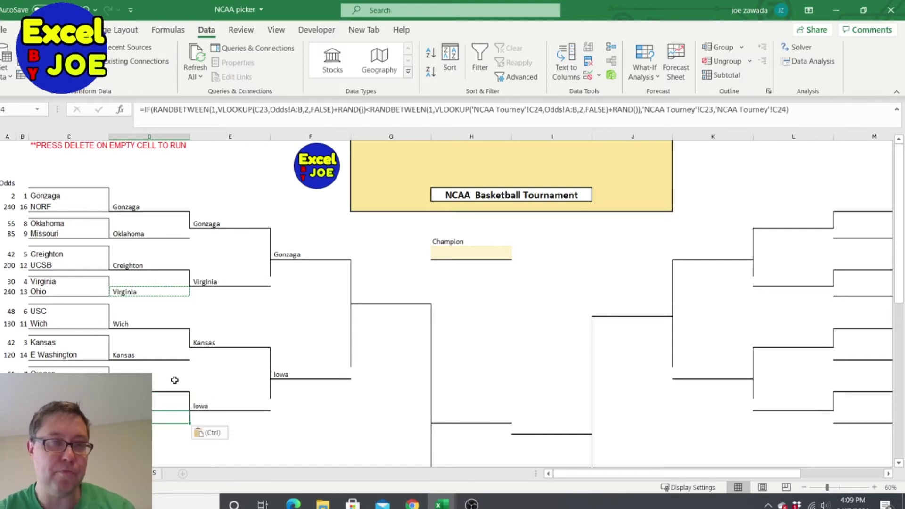
Rerun the bracket simulation by clearing an empty cell in column G
left_click(259, 311)
left_click(401, 273)
key("Delete")
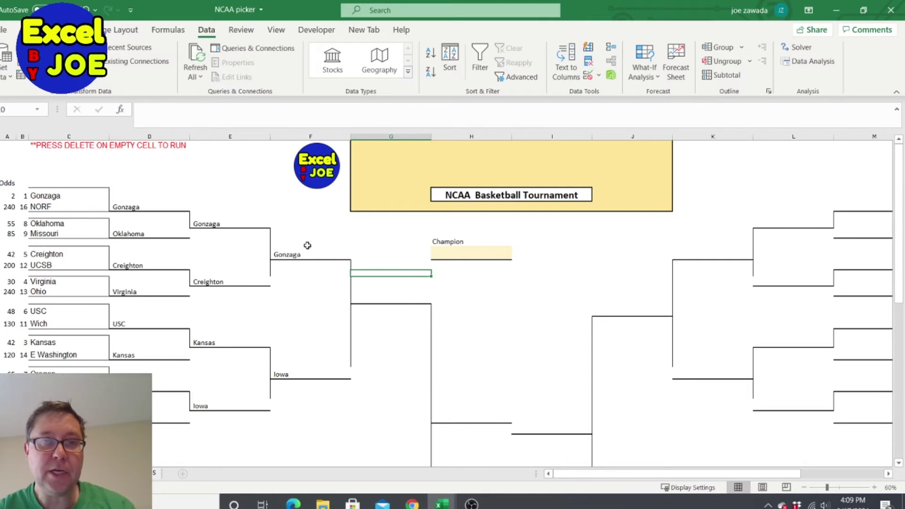
left_click(466, 420)
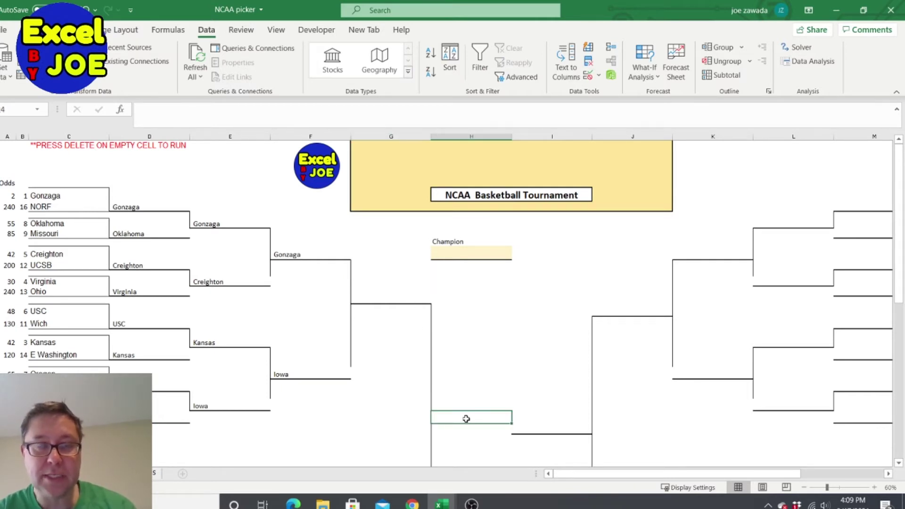
Try to copy the third-round winner cell F8 into M3 beside the Baylor and Hartford game
left_click(295, 254)
key("ctrl+c")
left_click(856, 206)
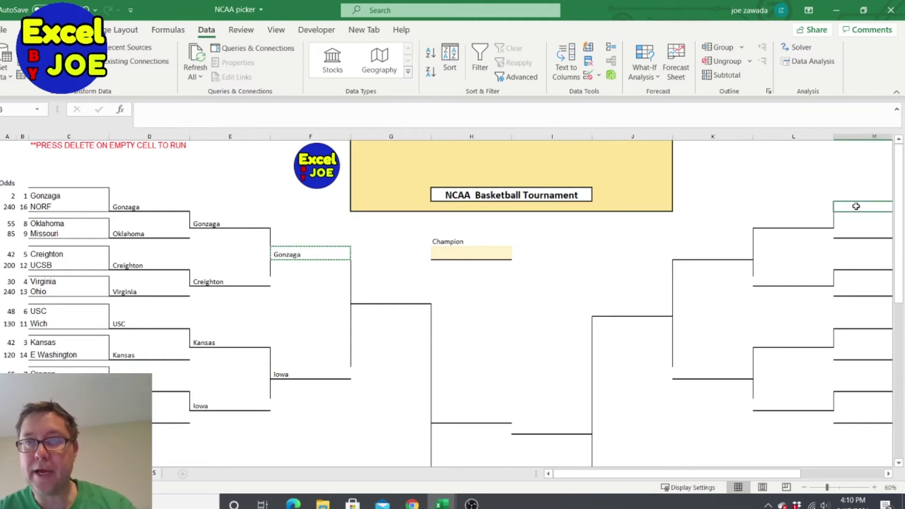
left_click(888, 474)
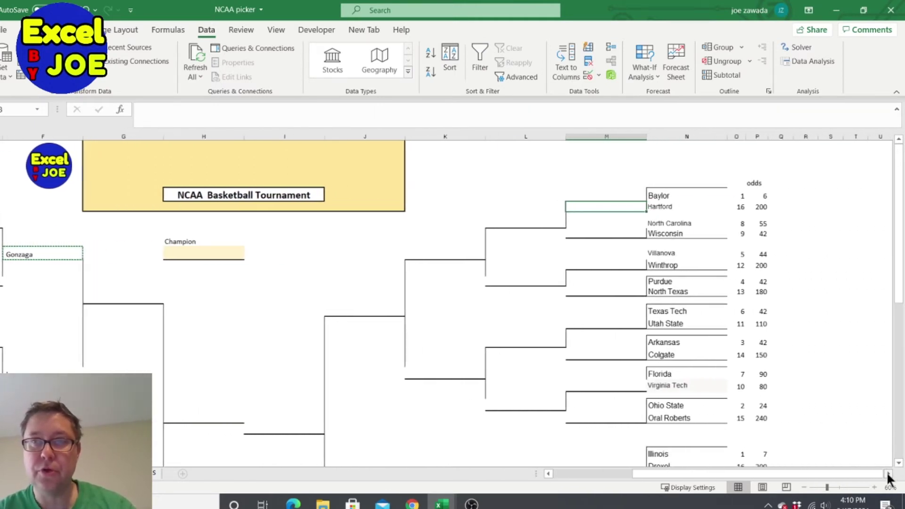
left_click(889, 474)
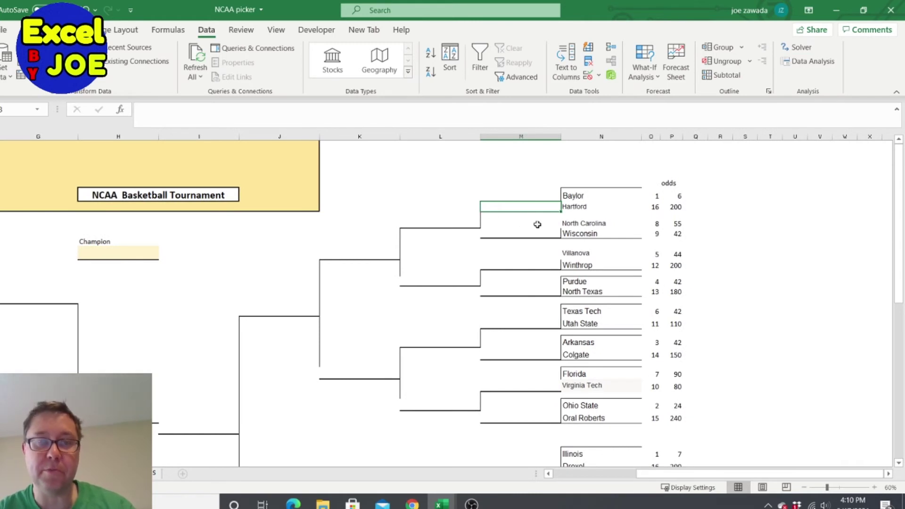
key("ctrl+v")
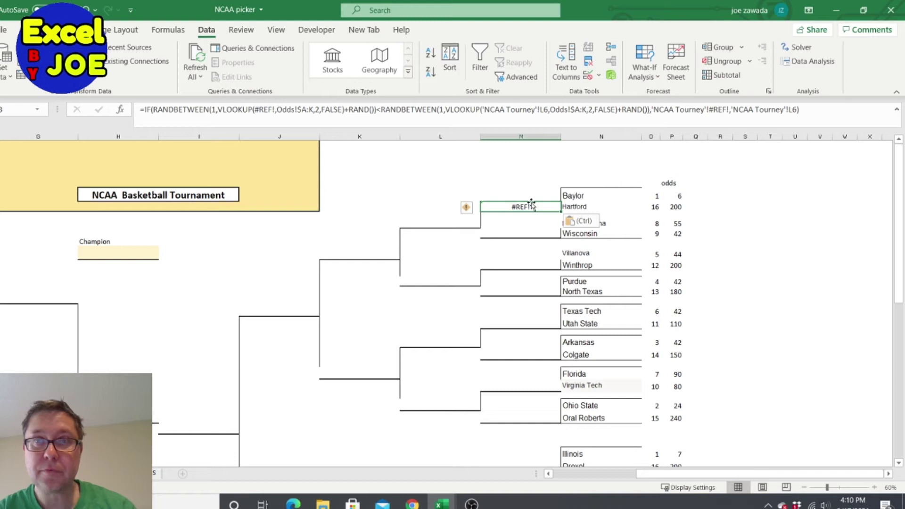
Replace the M3 formula with the exact formula text from F8, keeping its cell references unshifted
left_click_drag(622, 473, 597, 472)
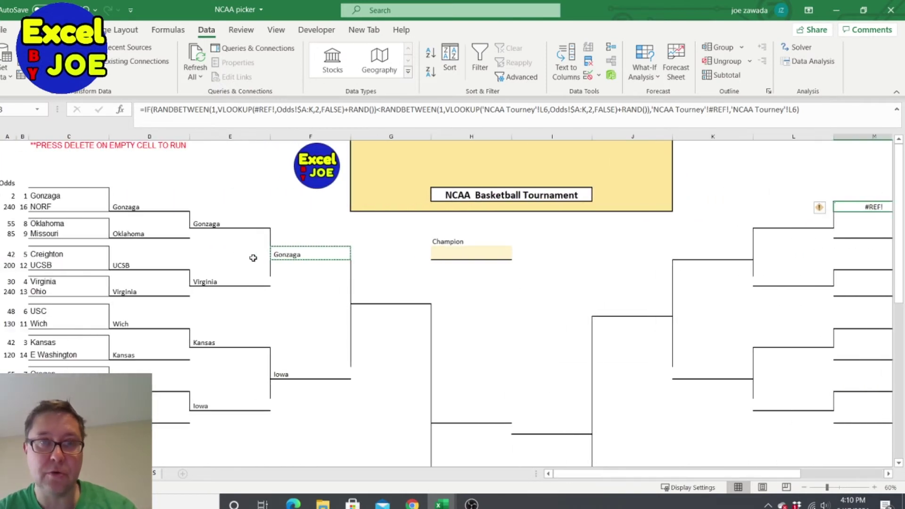
left_click(294, 253)
key("Escape")
left_click_drag(801, 110, 140, 110)
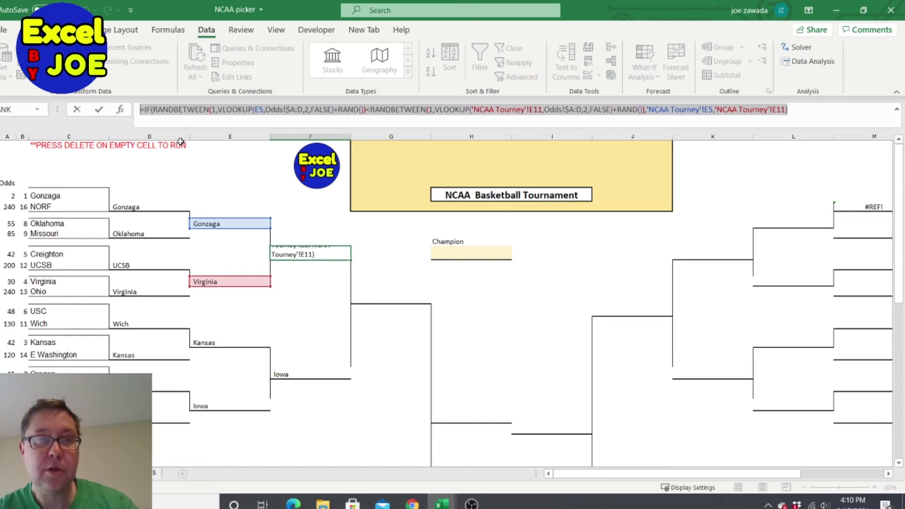
key("Escape")
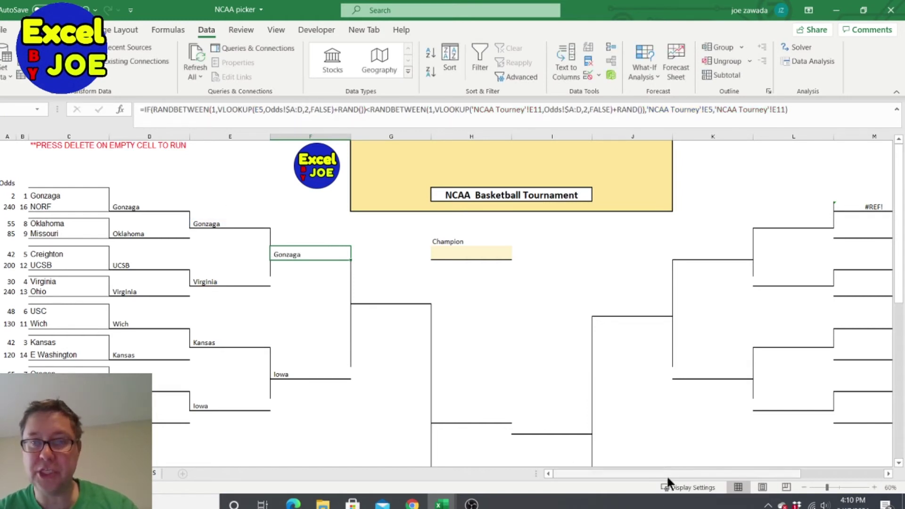
left_click(865, 207)
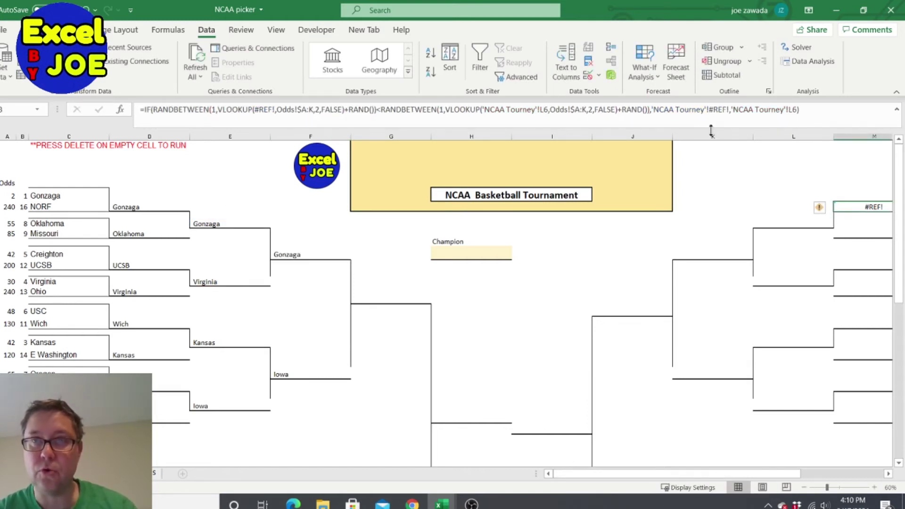
left_click(843, 106)
key("ctrl+a")
key("ctrl+v")
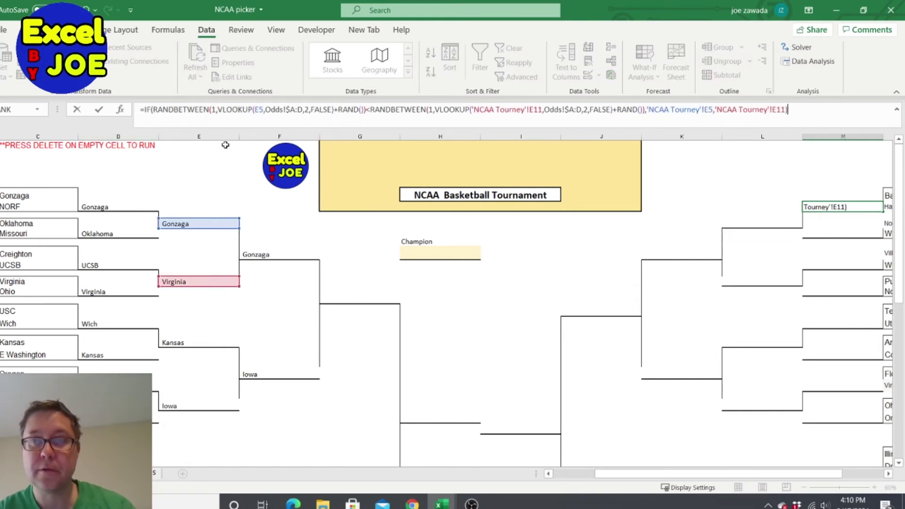
key("Return")
key("Up")
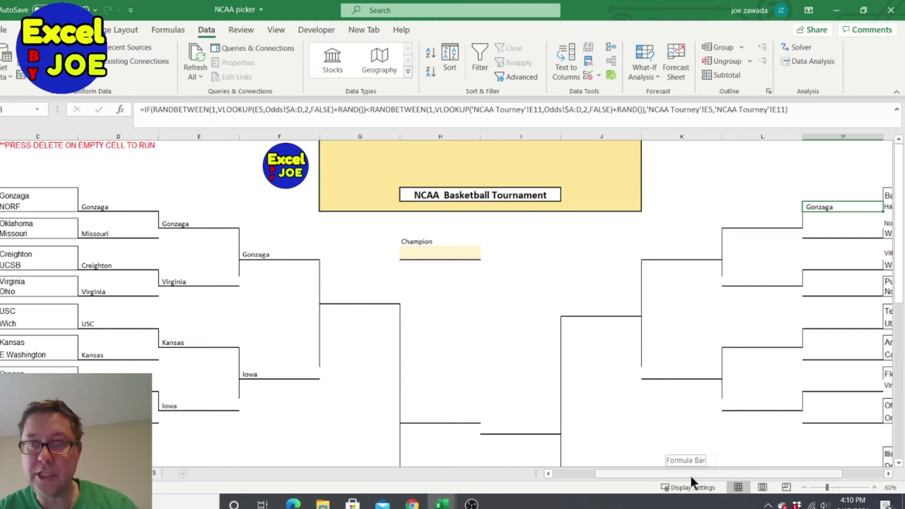
Point the two odds lookups in the M3 formula to Baylor in N2 and Hartford in N3
left_click_drag(690, 474, 788, 472)
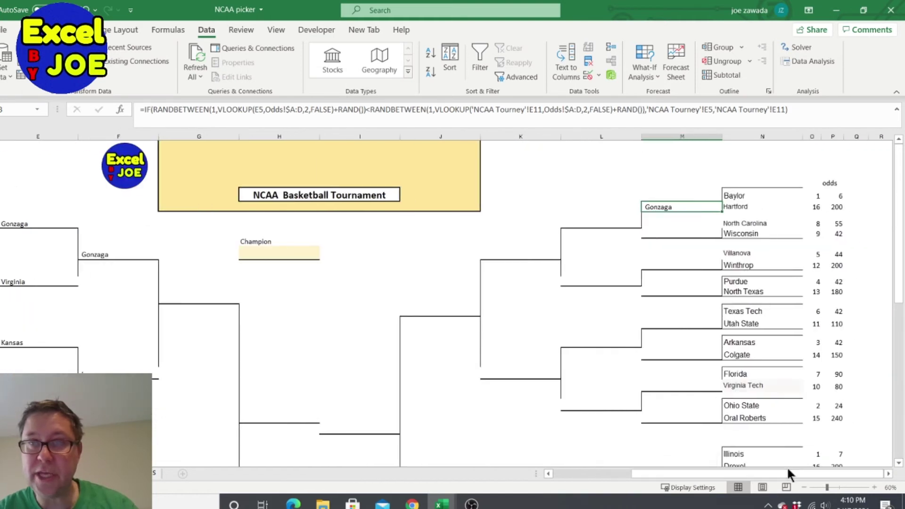
left_click(733, 191)
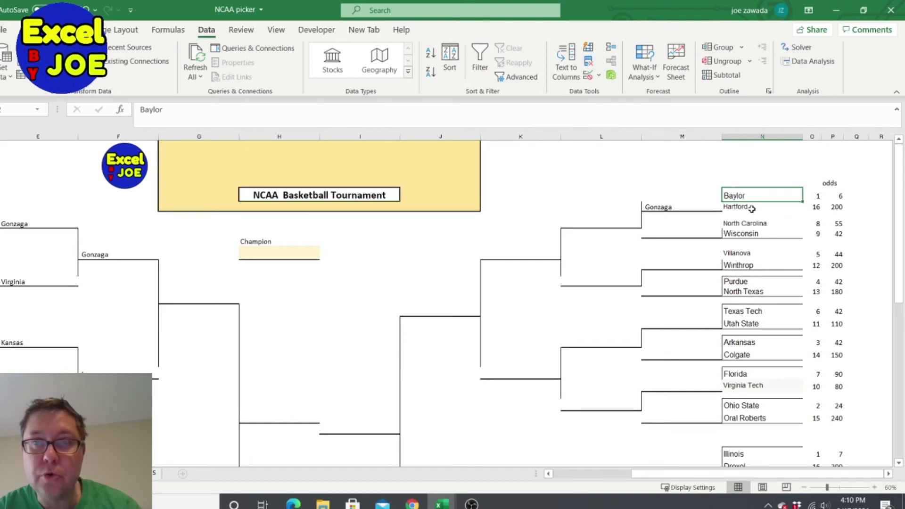
left_click(685, 208)
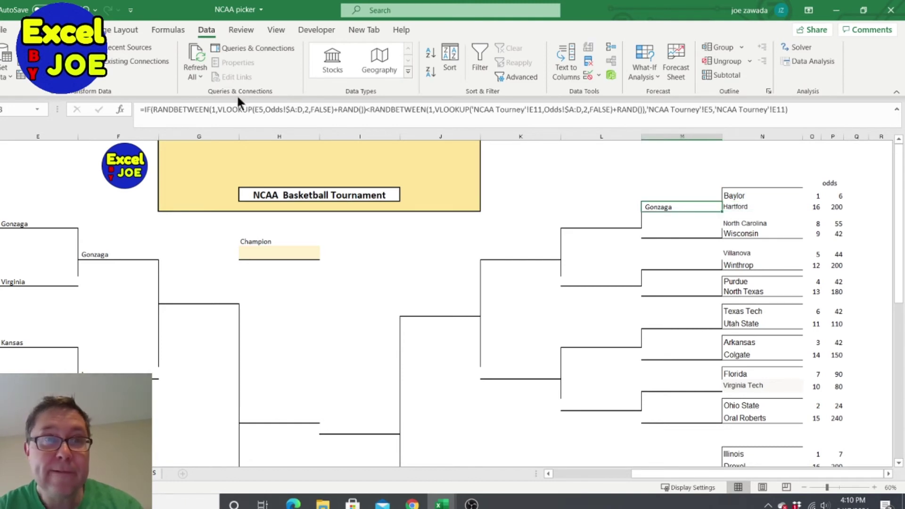
left_click(258, 110)
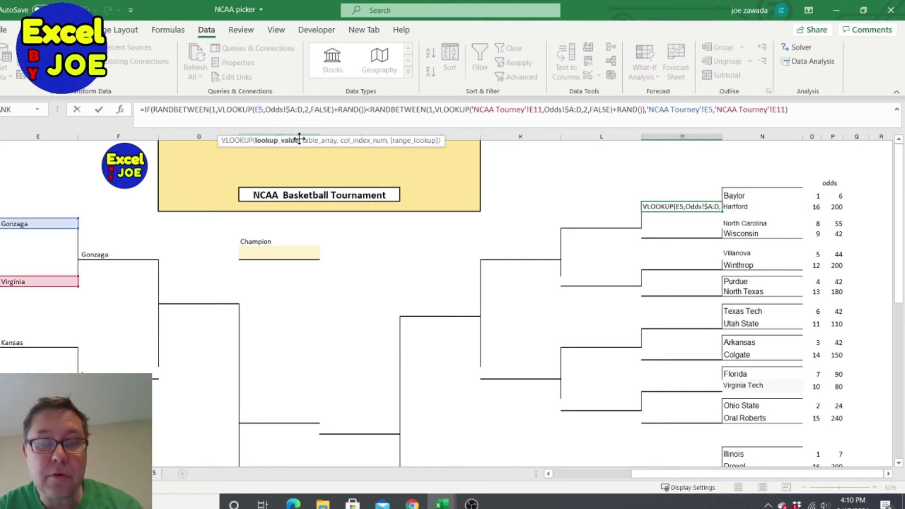
key("BackSpace")
key("BackSpace")
type("n2")
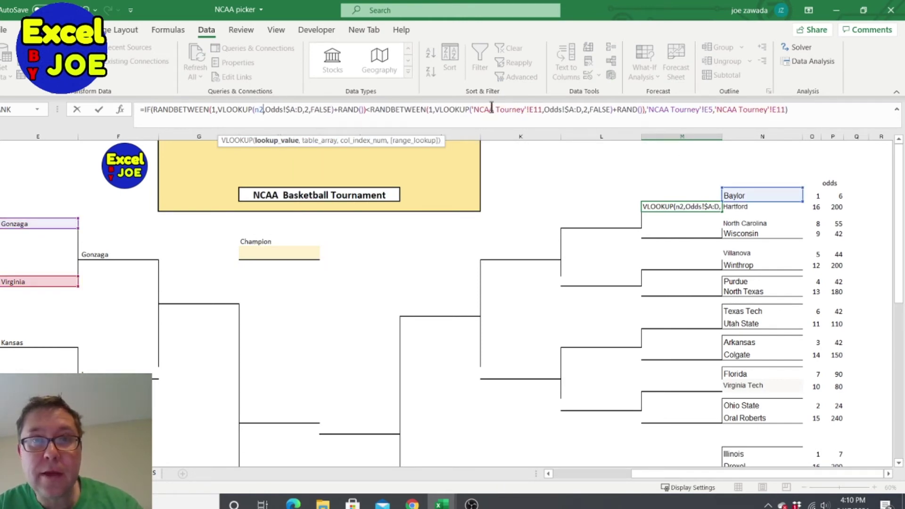
left_click(542, 110)
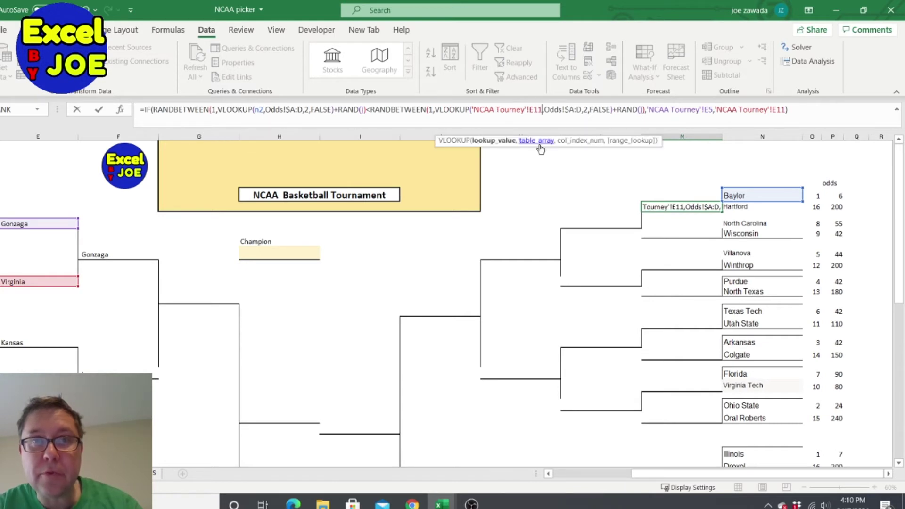
key("BackSpace")
key("BackSpace")
key("BackSpace")
type("n3")
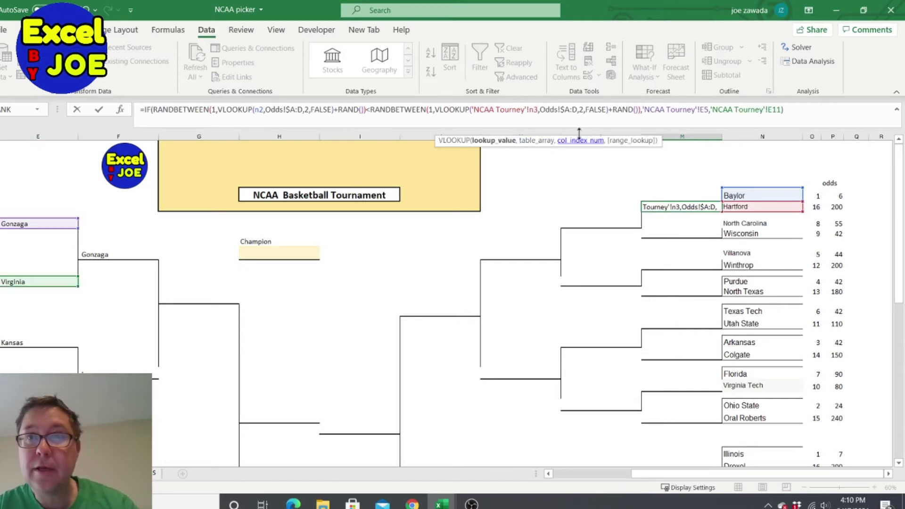
Make the M3 winner formula return N2 if true and N3 if false
left_click(709, 113)
key("BackSpace")
key("BackSpace")
type("n2")
left_click(779, 109)
key("BackSpace")
key("BackSpace")
key("BackSpace")
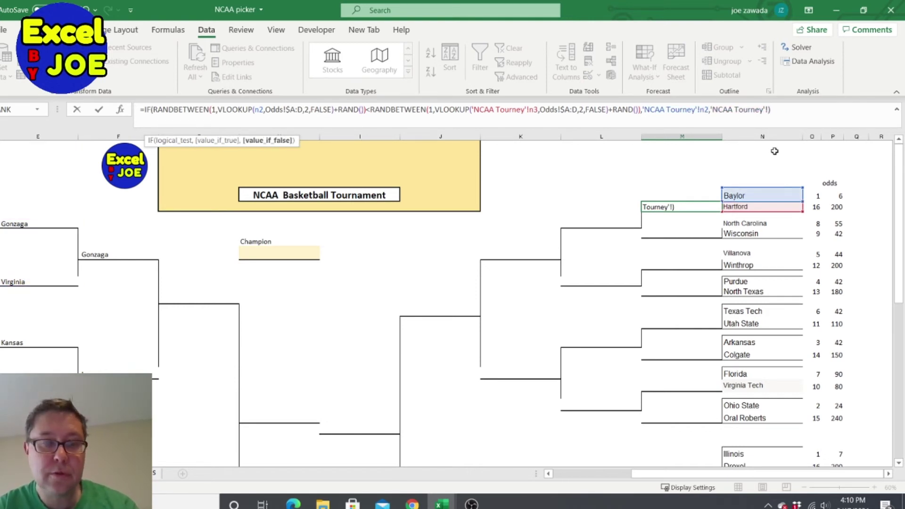
type("n3")
key("Return")
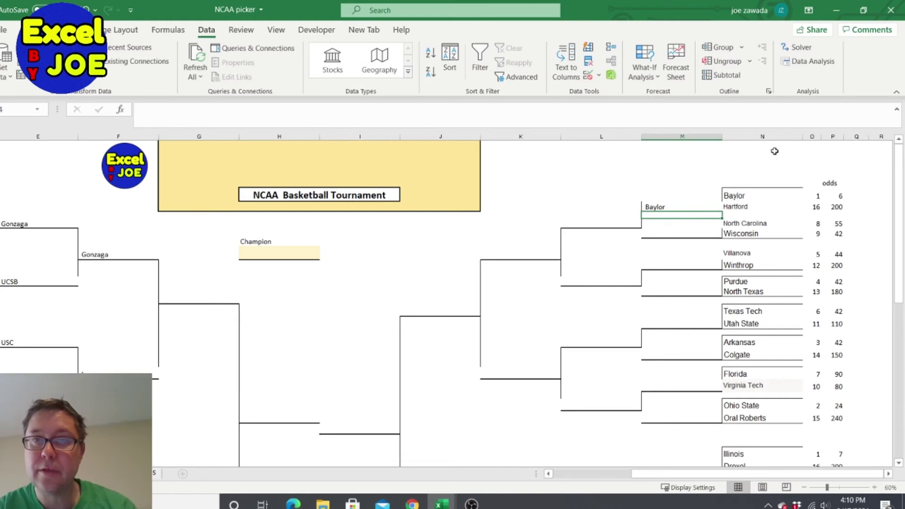
Copy the first-round winner formula from M3 to M6 and M9 for the Wisconsin and Winthrop games
left_click(668, 206)
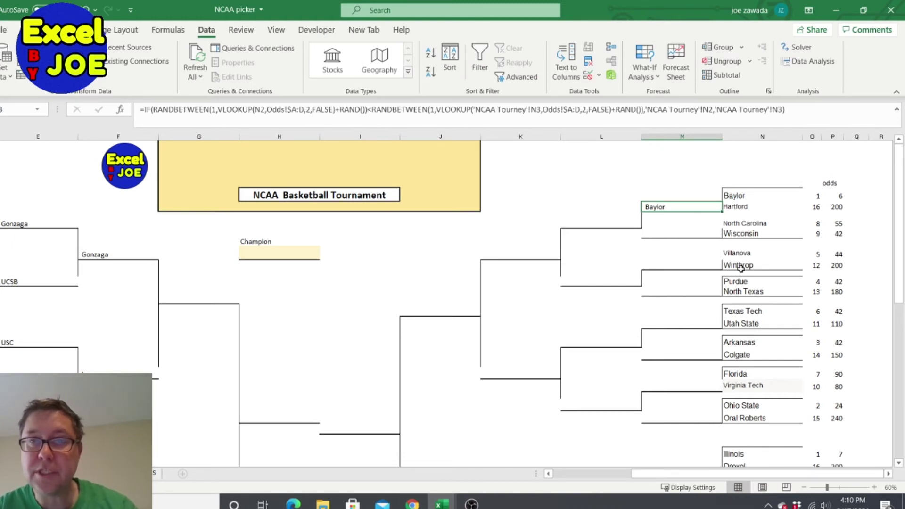
left_click(684, 235)
key("ctrl+v")
left_click(686, 267)
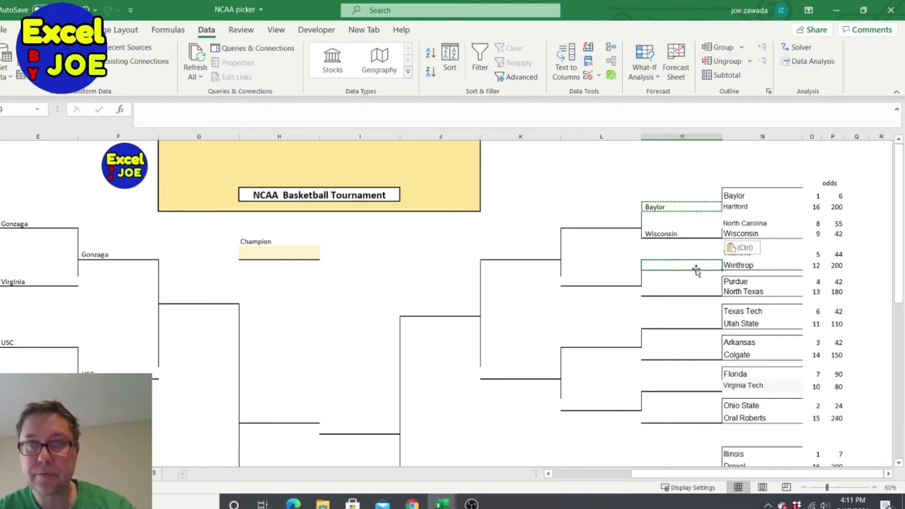
key("ctrl+v")
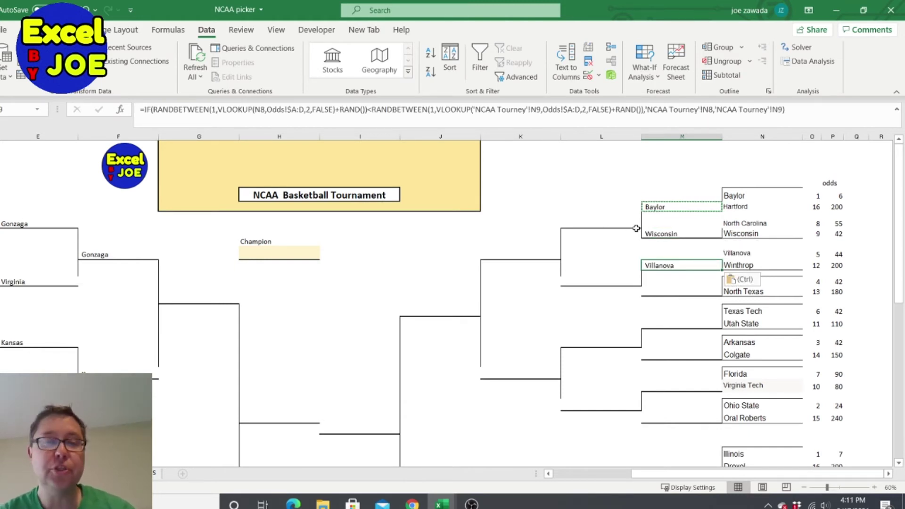
left_click(670, 208)
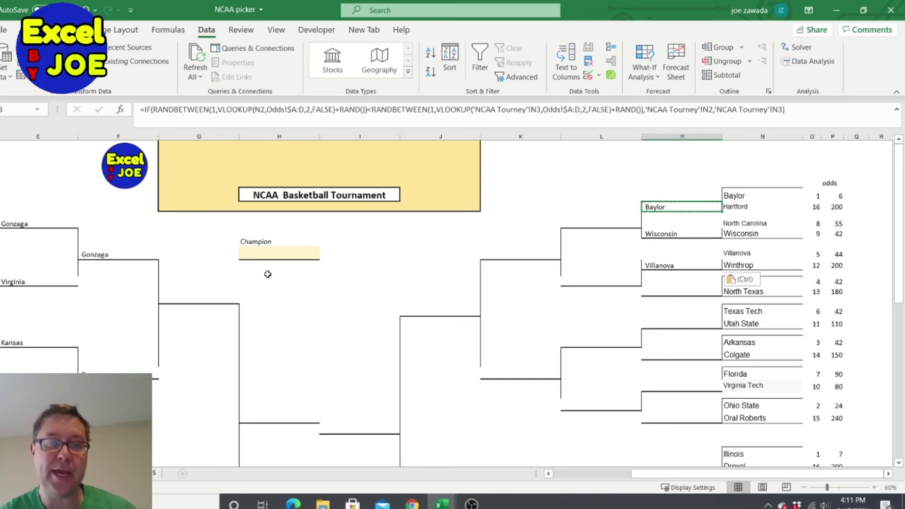
left_click(274, 253)
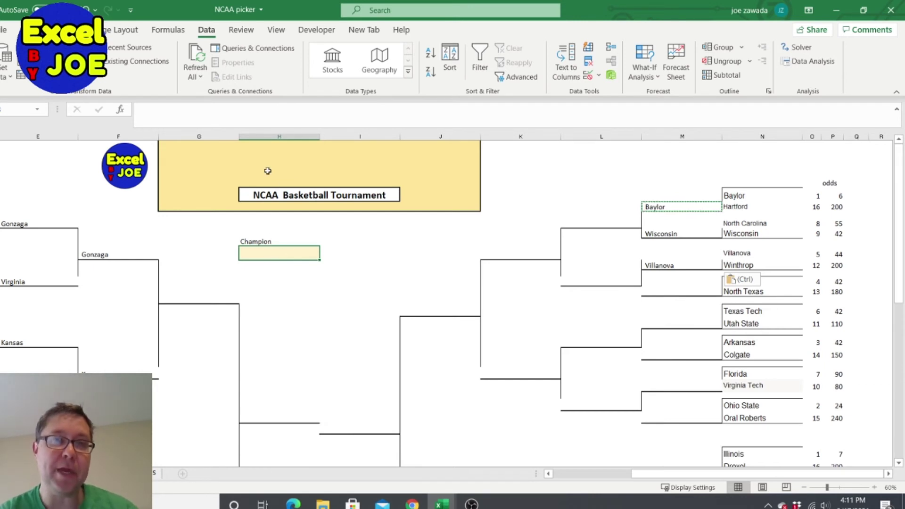
left_click(270, 419)
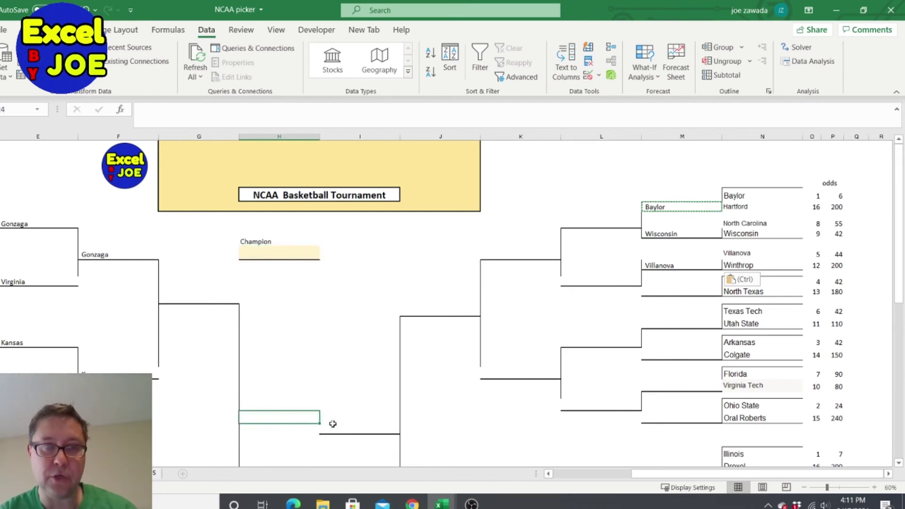
left_click(367, 433)
left_click(266, 255)
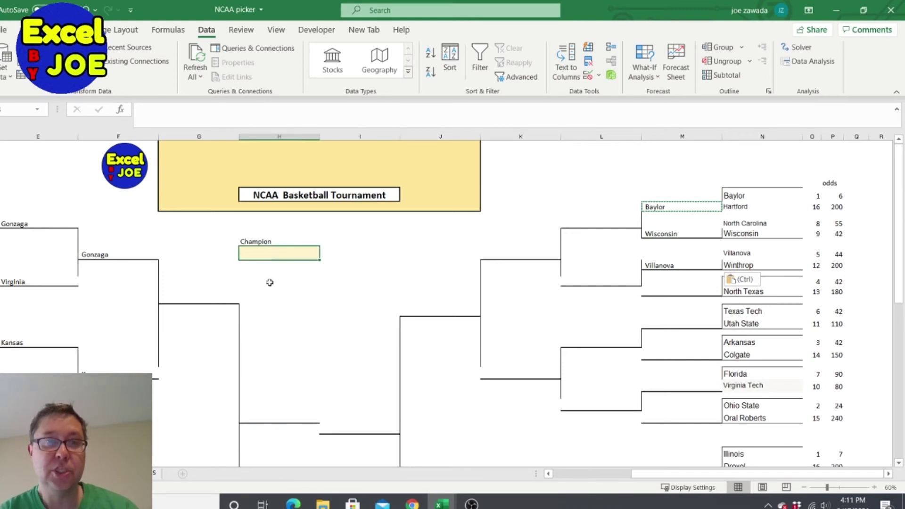
left_click_drag(652, 473, 576, 476)
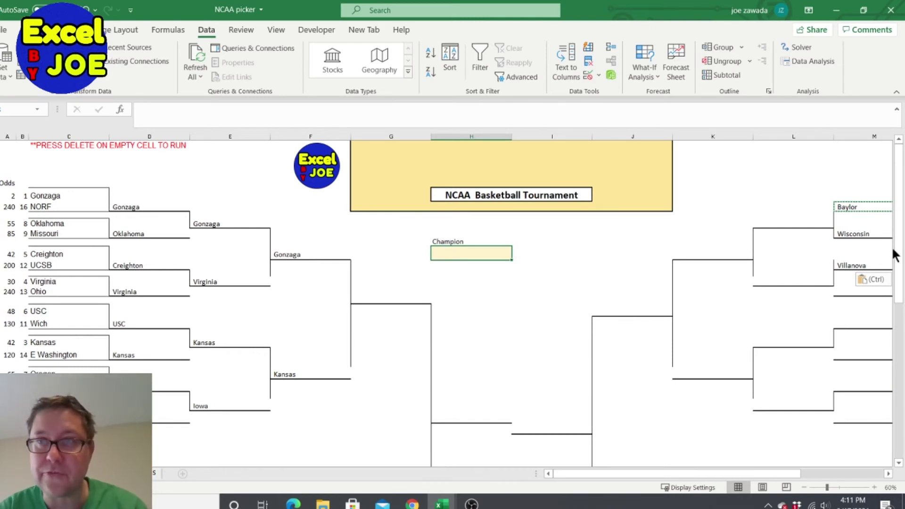
left_click_drag(900, 198, 899, 241)
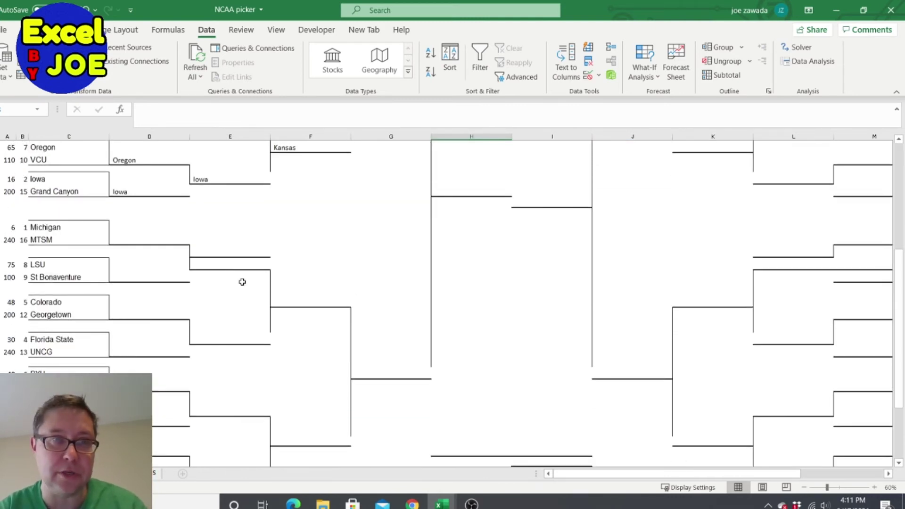
Copy the winner formula from D24 to the first-round games below it in column D, starting with Michigan–MTSM
left_click(130, 191)
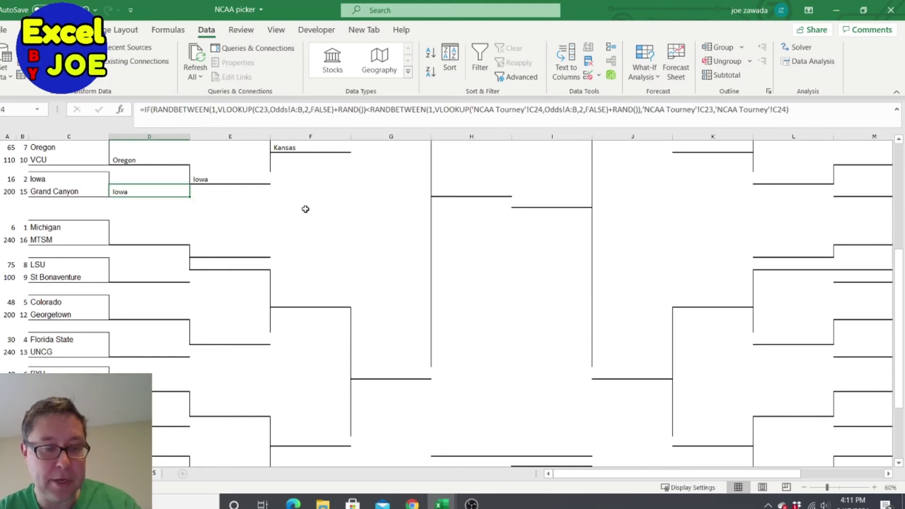
key("ctrl+c")
left_click(141, 239)
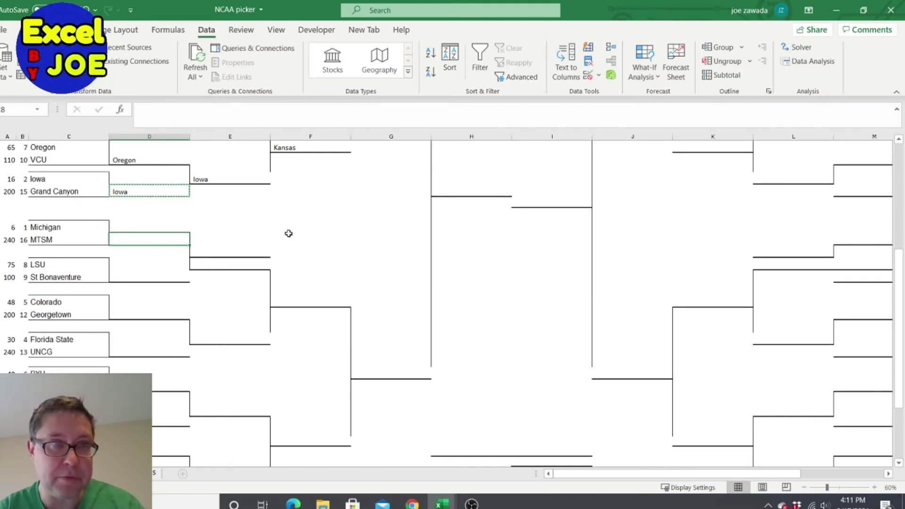
key("ctrl+v")
left_click(136, 276)
key("ctrl+v")
left_click(142, 315)
key("ctrl+v")
left_click(142, 351)
key("ctrl+v")
left_click(175, 421)
key("ctrl+v")
scroll(232, 398, "down", 2)
scroll(283, 410, "up", 5)
scroll(226, 181, "down", 5)
key("ctrl+v")
left_click(230, 379)
Paste the first-round winner formula for the remaining games in column M, from Purdue–North Texas down to Houston–Cleveland State
scroll(307, 356, "up", 10)
scroll(726, 311, "right", 8)
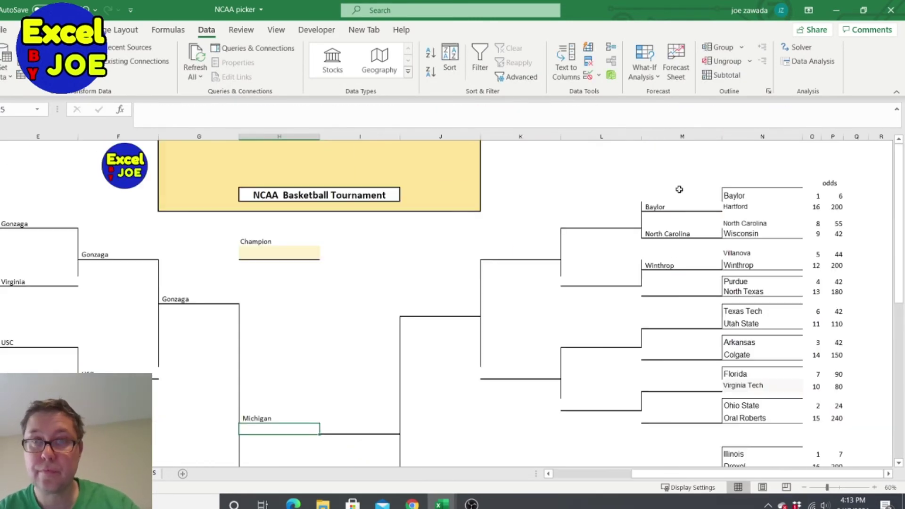
key("ctrl+v")
left_click(682, 323)
key("ctrl+v")
scroll(726, 311, "down", 5)
key("ctrl+v")
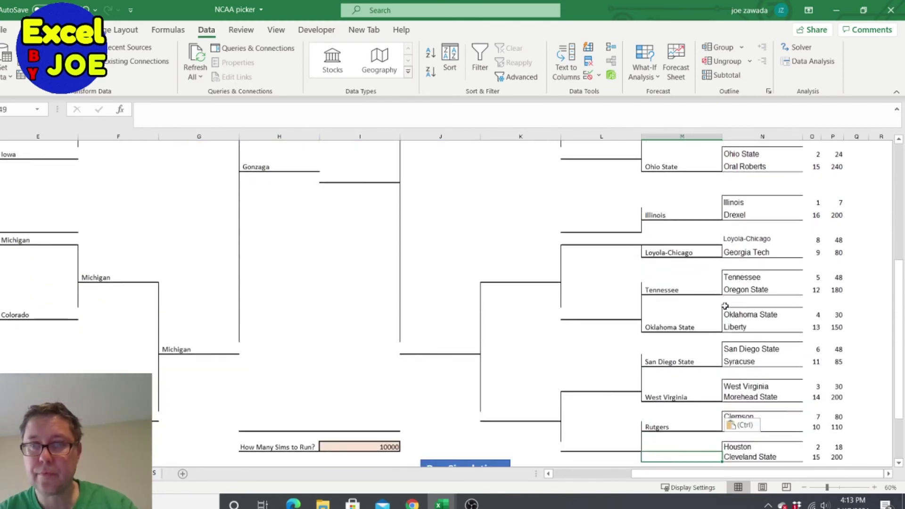
Copy the first-round winner formula from M3 to the first second-round game in column L
scroll(726, 311, "up", 10)
left_click(661, 207)
key("ctrl+c")
left_click(601, 228)
key("ctrl+v")
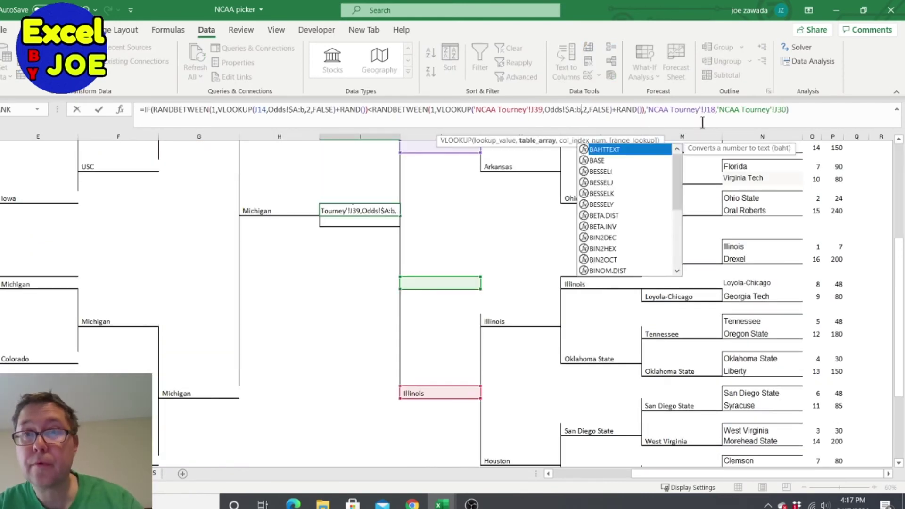
Finish the I24 finalist formula and point the Champion formula's odds lookups to the finalists in H24 and I24
key("Return")
scroll(287, 250, "up", 5)
key("Up")
key("F2")
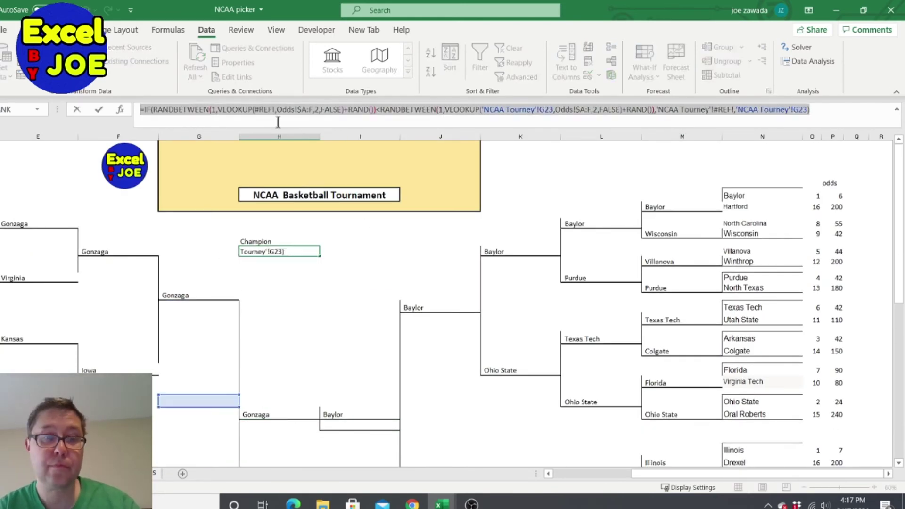
key("ctrl+Return")
double_click(264, 251)
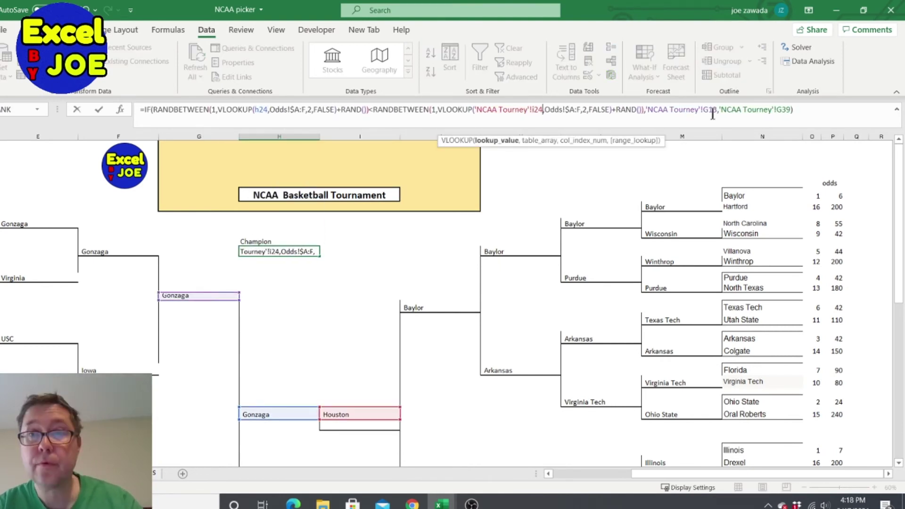
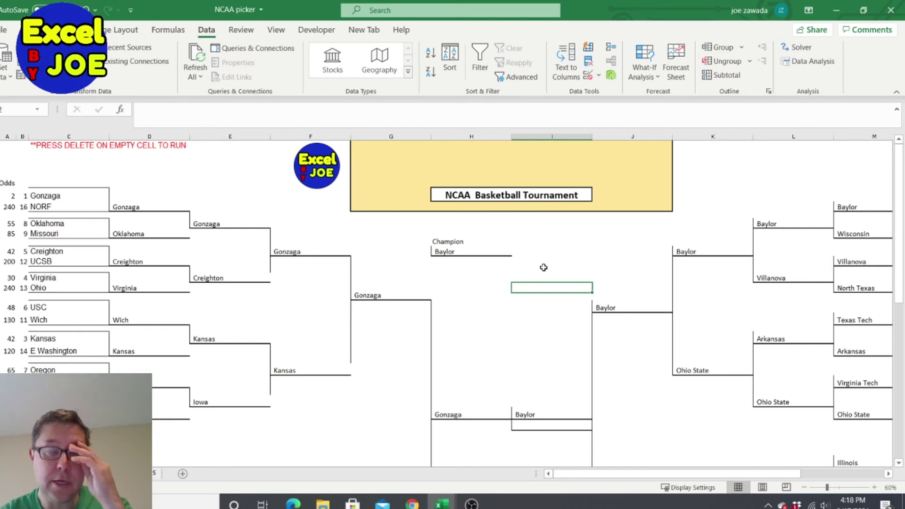
Inspect the winner formulas along the Gonzaga and Baylor paths in columns G, J, K and L
left_click(371, 293)
left_click(623, 307)
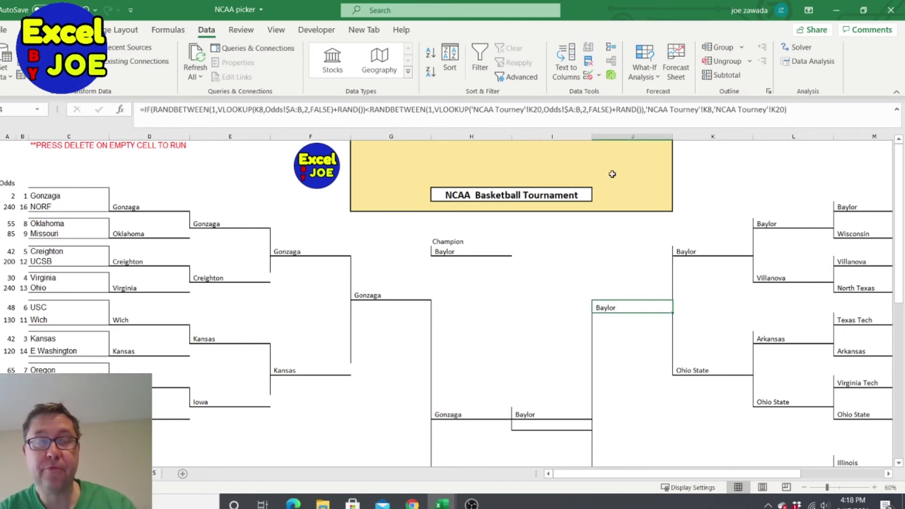
left_click(695, 252)
left_click(774, 220)
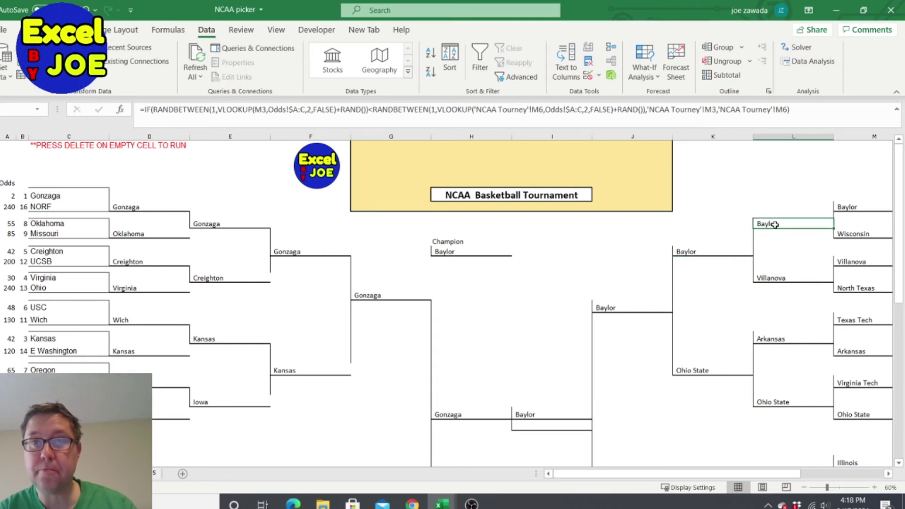
Simulate new tournaments by repeatedly clearing the empty cell H14 to recalculate the bracket
left_click(501, 307)
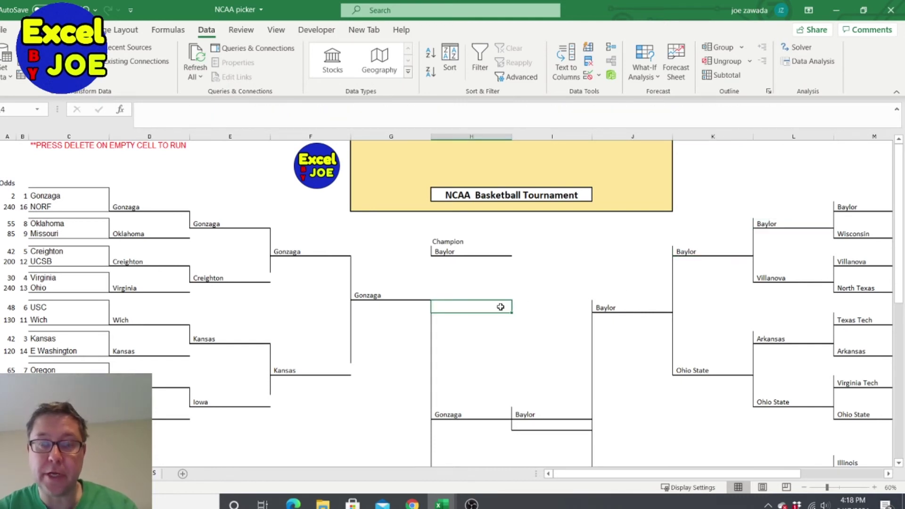
key("Delete")
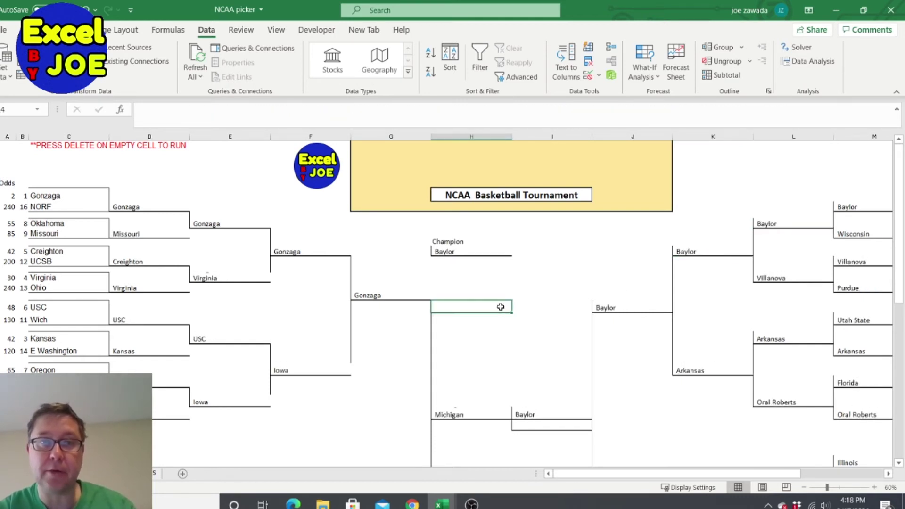
key("Delete")
key("Delete")
key("Delete")
key("Delete")
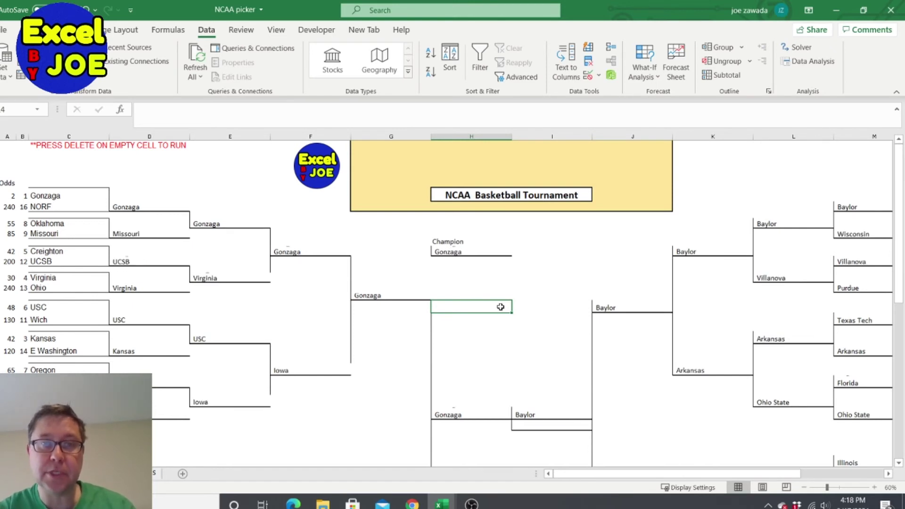
key("Delete")
key("Delete")
key("Delete")
key("Delete")
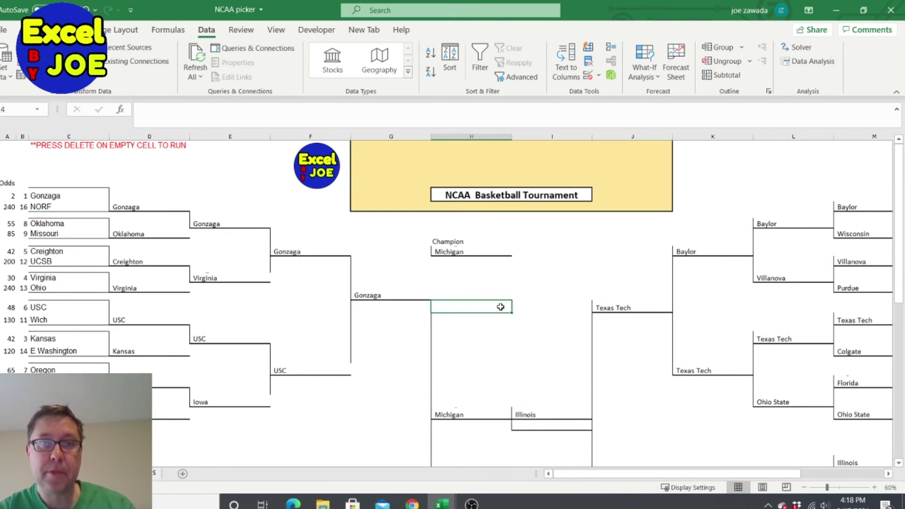
key("Delete")
key("Delete")
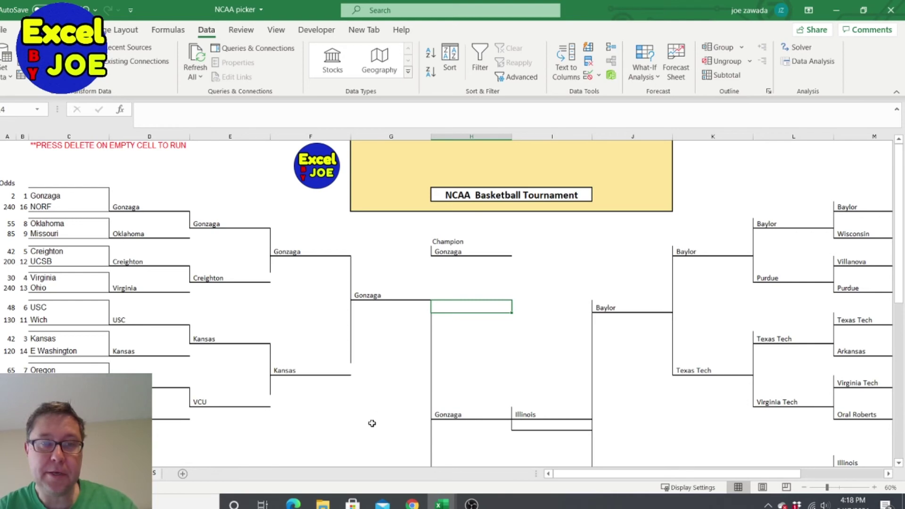
Examine the simulated picks in the lower half of the bracket, down to the number-of-sims setting
left_click(363, 437)
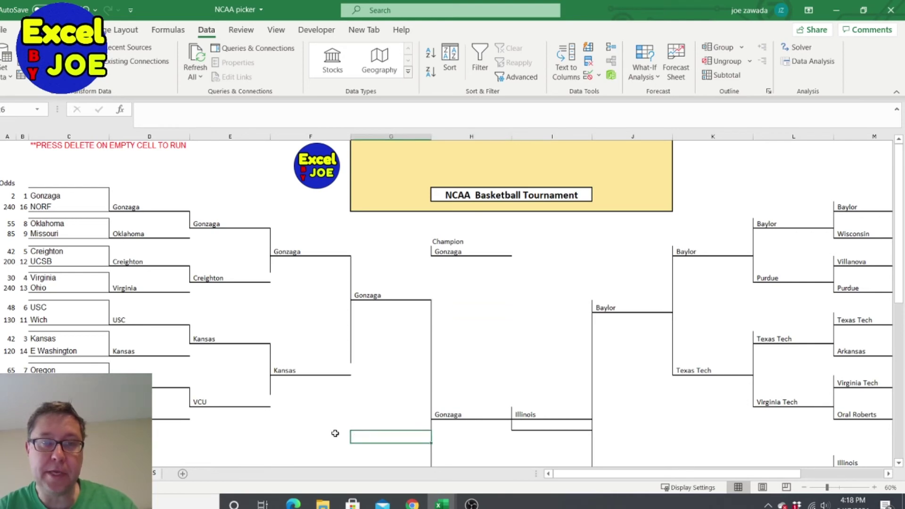
left_click(128, 263)
left_click_drag(900, 217, 898, 349)
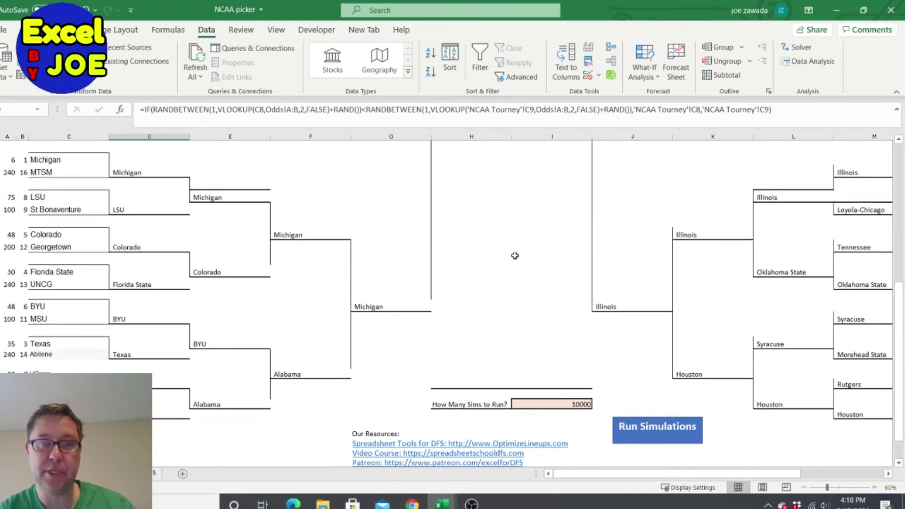
left_click(493, 231)
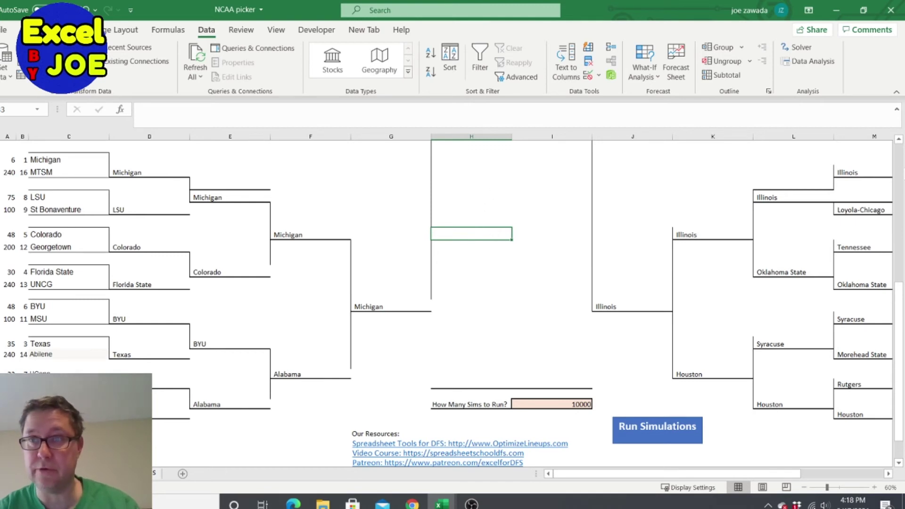
scroll(472, 302, "up", 10)
left_click(546, 281)
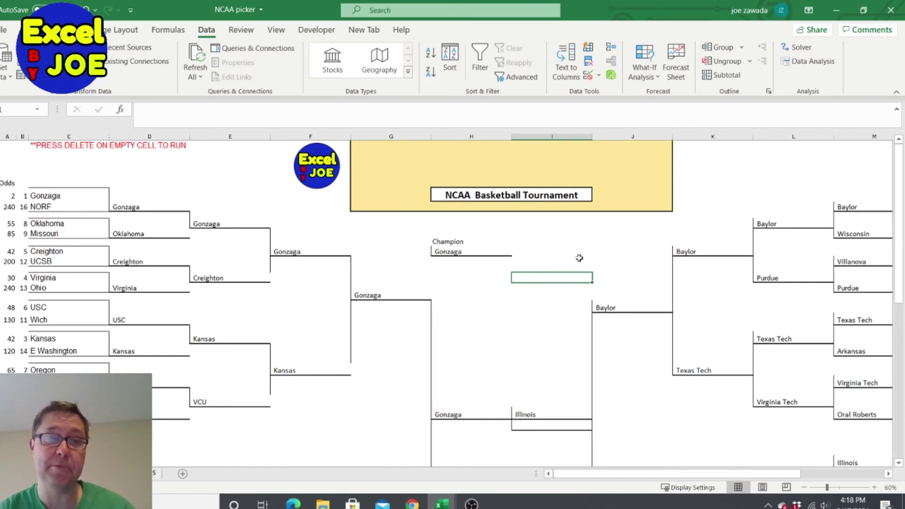
left_click(734, 178)
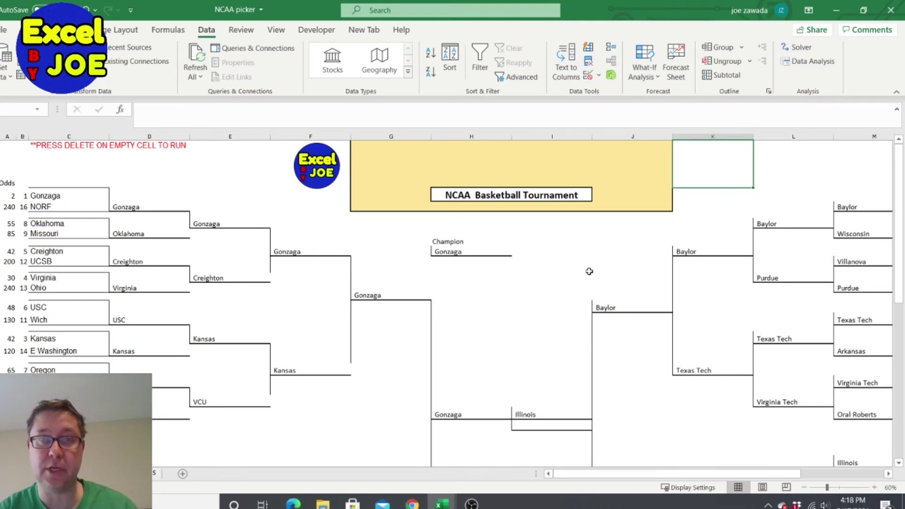
left_click(485, 308)
left_click(536, 280)
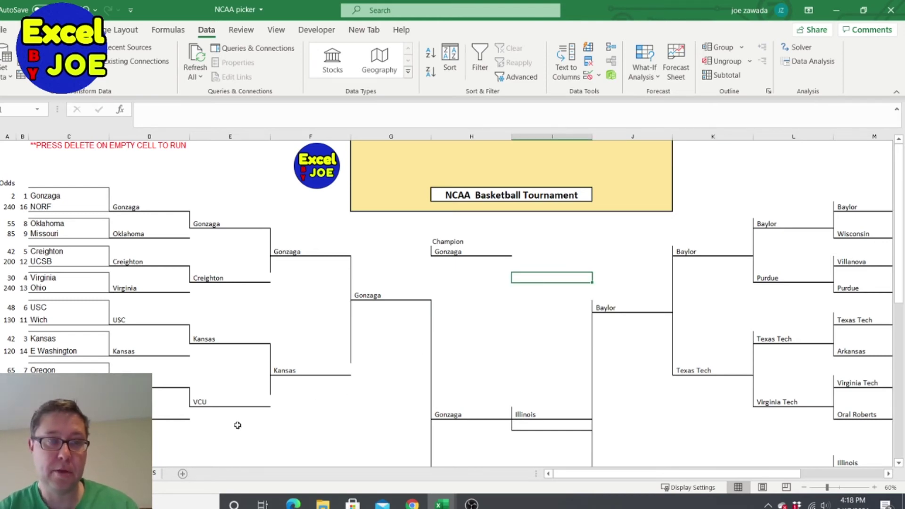
Open the Odds sheet and examine the Round 1 win percentages of the top-seeded teams
left_click(152, 474)
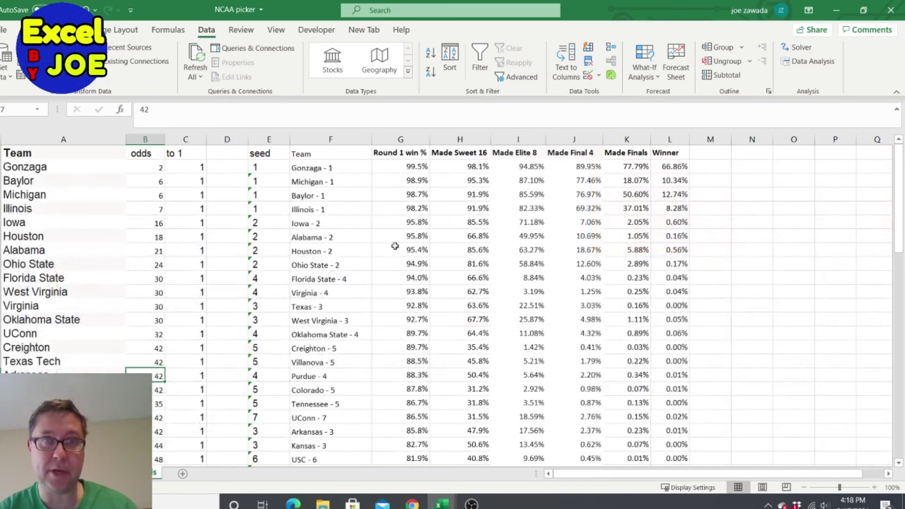
left_click(344, 190)
left_click(330, 248)
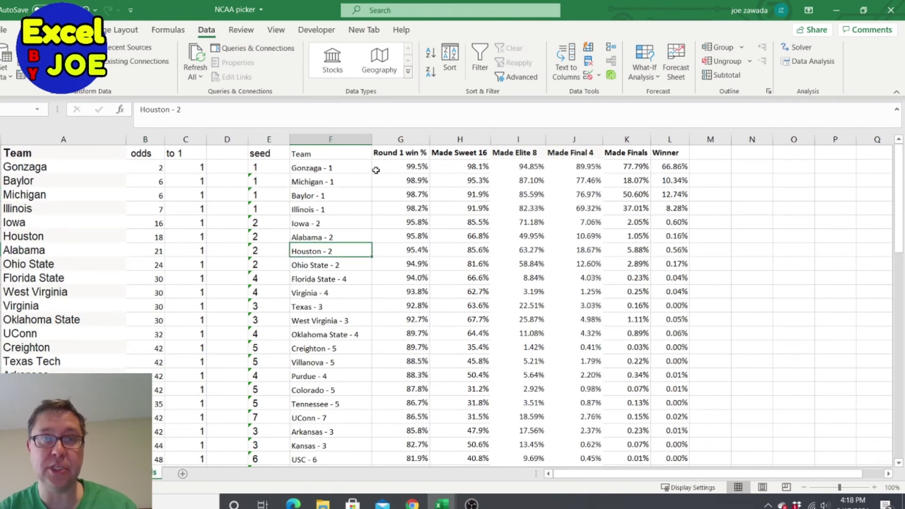
left_click(402, 168)
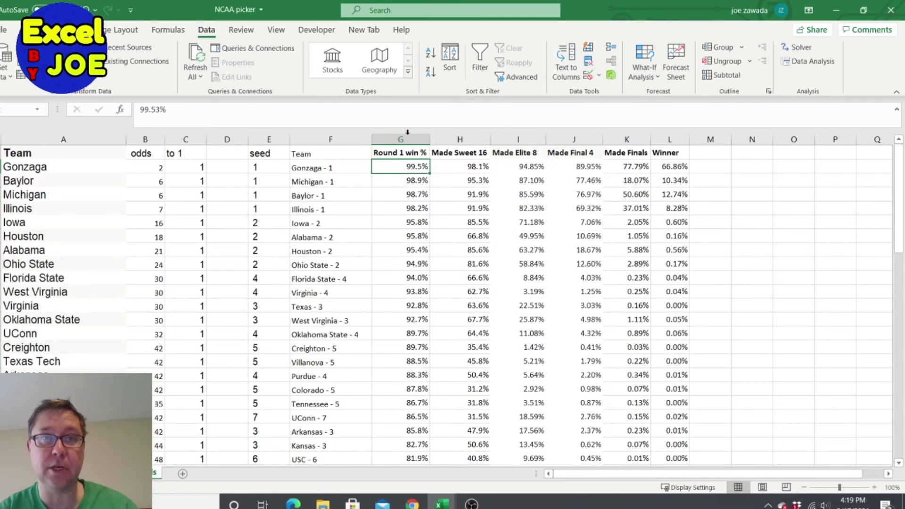
left_click(399, 218)
left_click(332, 171)
left_click(331, 195)
left_click(341, 208)
left_click(401, 211)
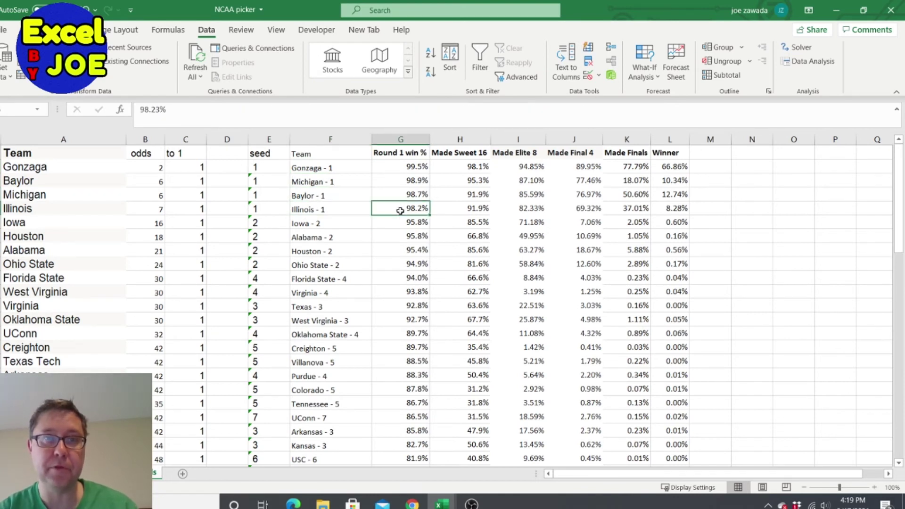
Read through the Team column from the 2 seeds down past the 6 seeds, comparing Round 1 results, and return to its header
left_click(312, 264)
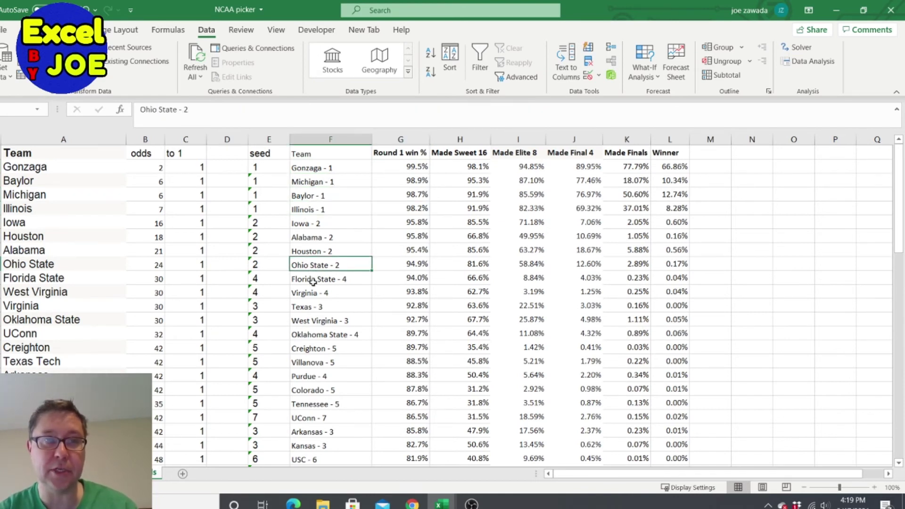
left_click(312, 389)
left_click(313, 417)
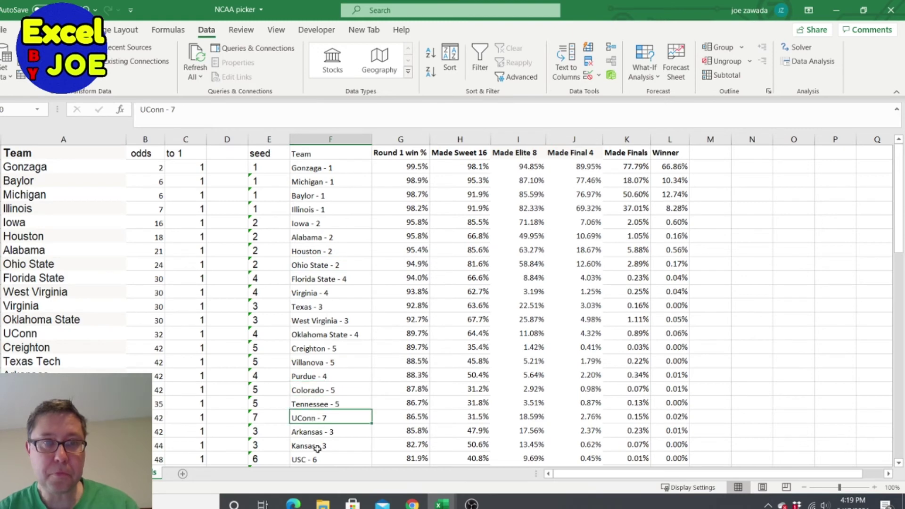
key("Down")
key("Down")
key("Down")
key("Down")
key("Down")
key("Down")
key("Down")
key("Down")
key("Down")
key("Down")
key("Down")
key("Down")
key("Down")
key("Down")
key("Down")
key("Down")
key("Down")
key("Down")
key("Down")
key("Down")
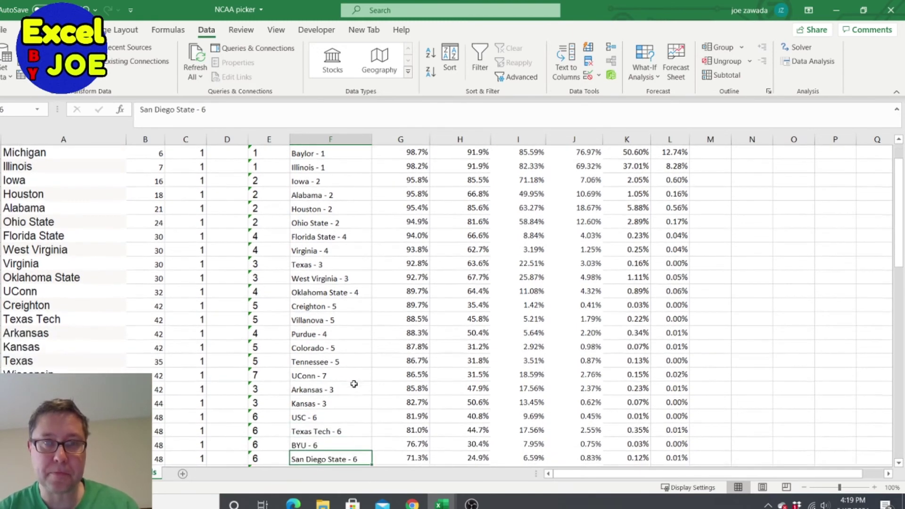
key("Up")
key("Up")
key("Up")
key("Up")
key("Up")
key("Up")
key("Up")
key("Up")
key("Up")
key("Up")
key("Down")
key("Down")
key("Up")
key("Up")
key("Up")
key("Up")
key("Up")
key("Up")
key("Up")
key("Up")
key("Up")
key("Up")
key("Up")
key("Up")
key("Up")
key("Up")
key("Up")
key("Up")
key("Up")
key("Up")
key("Up")
key("Up")
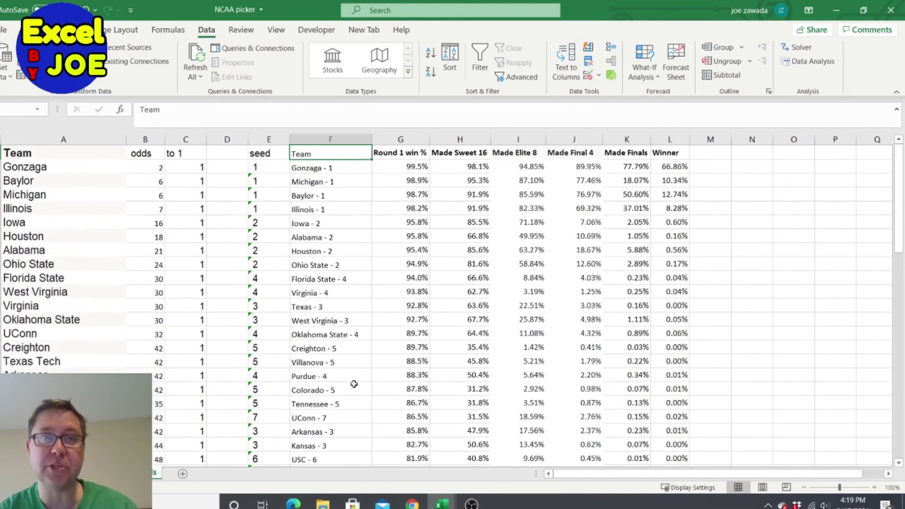
Sort the simulation results by Made Sweet 16 from largest to smallest
left_click(468, 169)
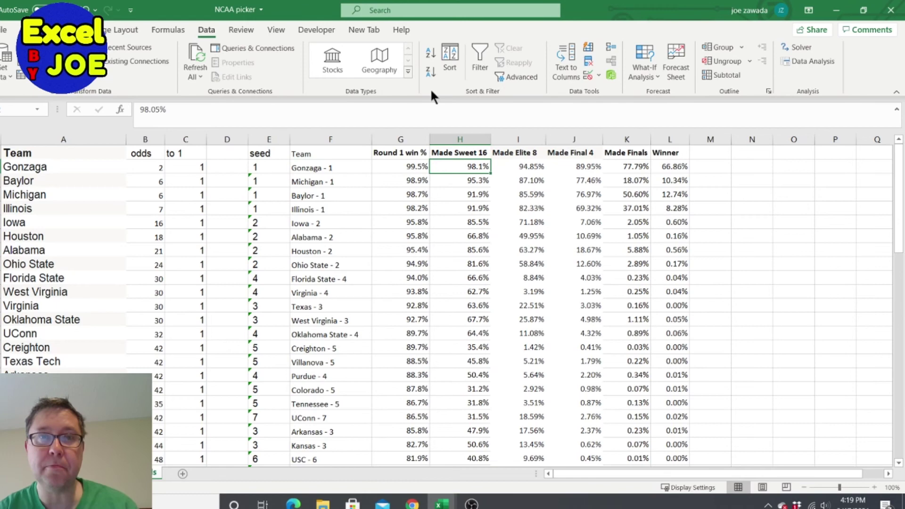
left_click(430, 73)
Examine the Made Sweet 16 percentages from West Virginia down through the 3 to 6 seeds
left_click(458, 263)
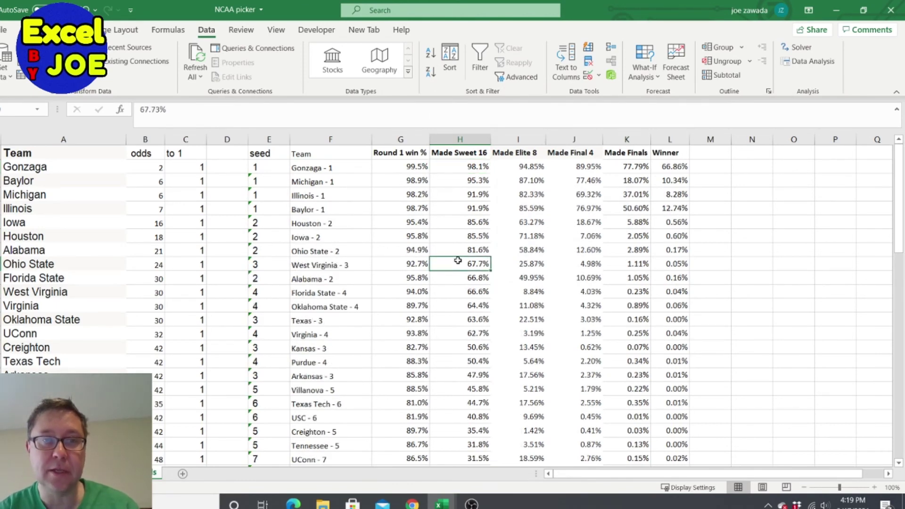
key("Down")
key("Down")
key("Down")
key("Down")
key("Down")
key("Down")
key("Down")
key("Down")
key("Down")
key("Down")
key("Down")
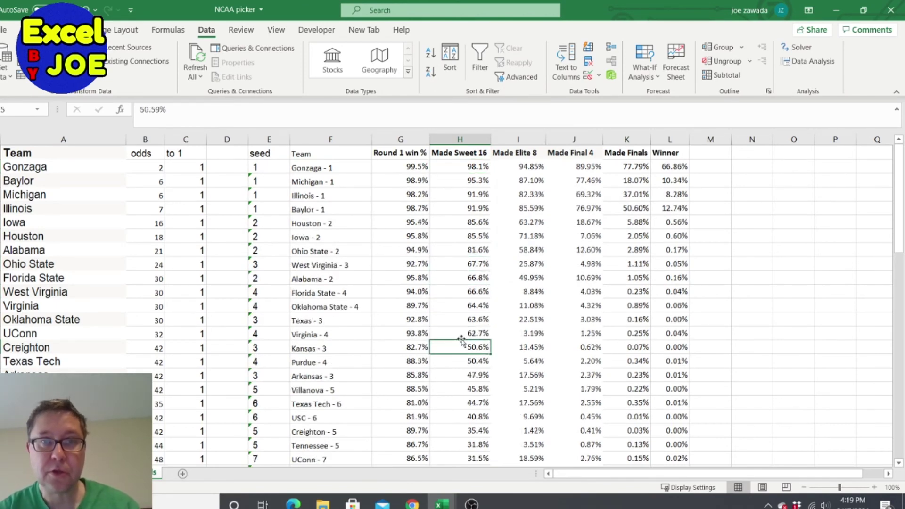
key("Up")
key("Down")
key("Down")
key("Down")
key("Down")
key("Up")
key("Up")
key("Up")
key("Up")
key("Down")
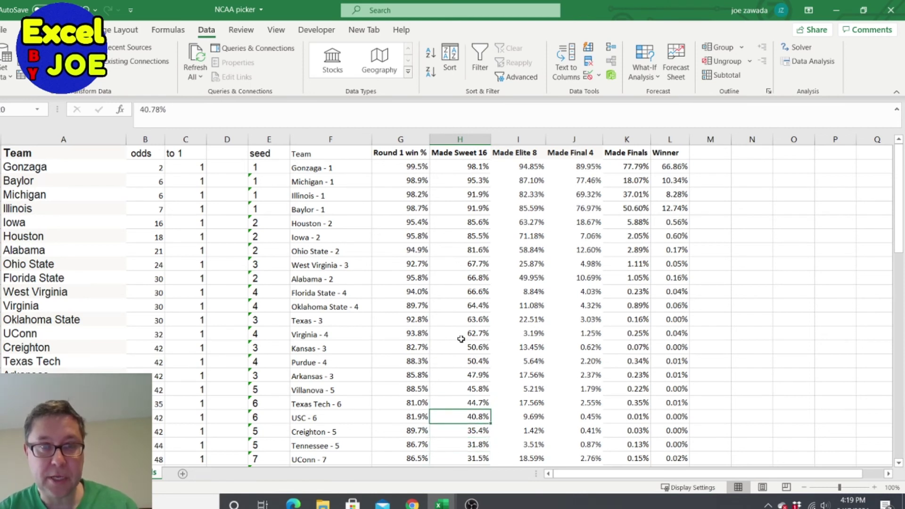
Review the Made Sweet 16 percentages from USC back up to the 2 seeds
key("Up")
key("Up")
key("Down")
key("Up")
key("Up")
key("Down")
key("Down")
key("Up")
key("Up")
key("Up")
key("Up")
key("Up")
key("Up")
key("Up")
key("Up")
key("Up")
key("Up")
key("Up")
key("Up")
key("Up")
key("Up")
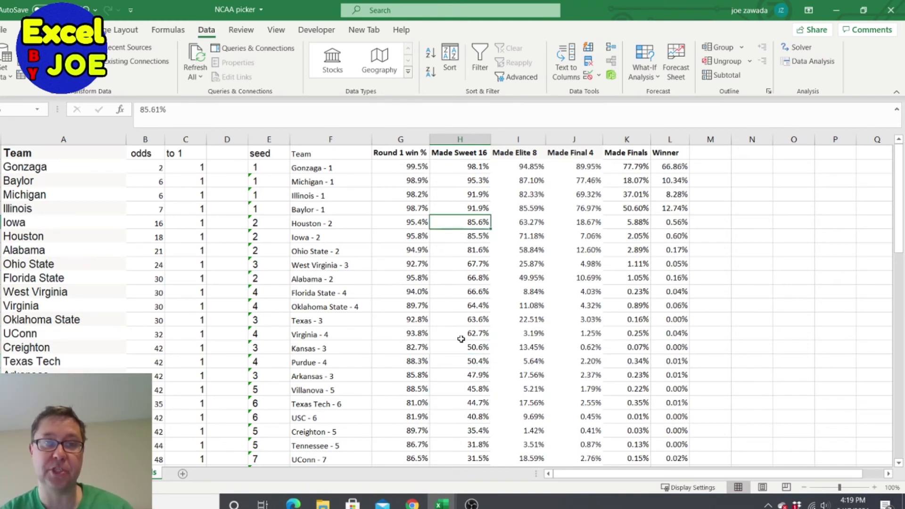
Sort the simulation results by Made Elite 8 from largest to smallest
left_click(520, 183)
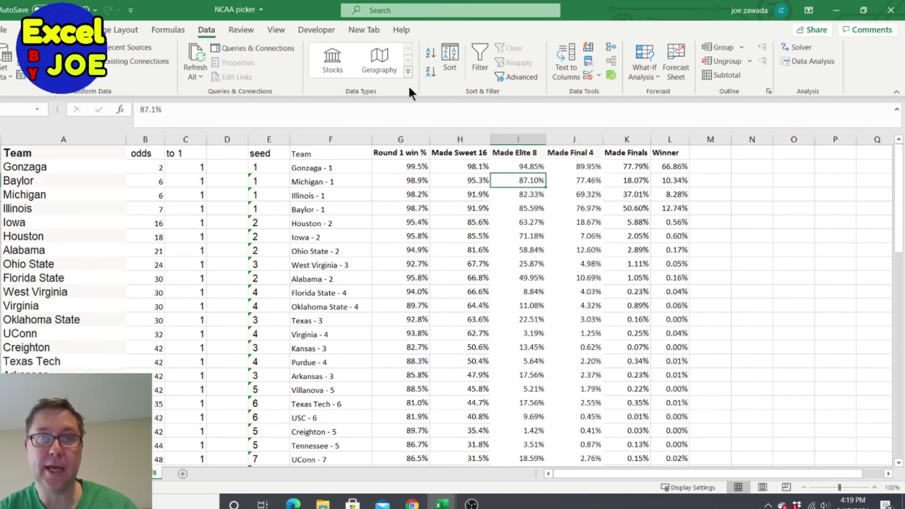
left_click(431, 72)
Examine the Made Elite 8 percentages of Alabama and UConn, continuing down to Kansas
left_click(540, 262)
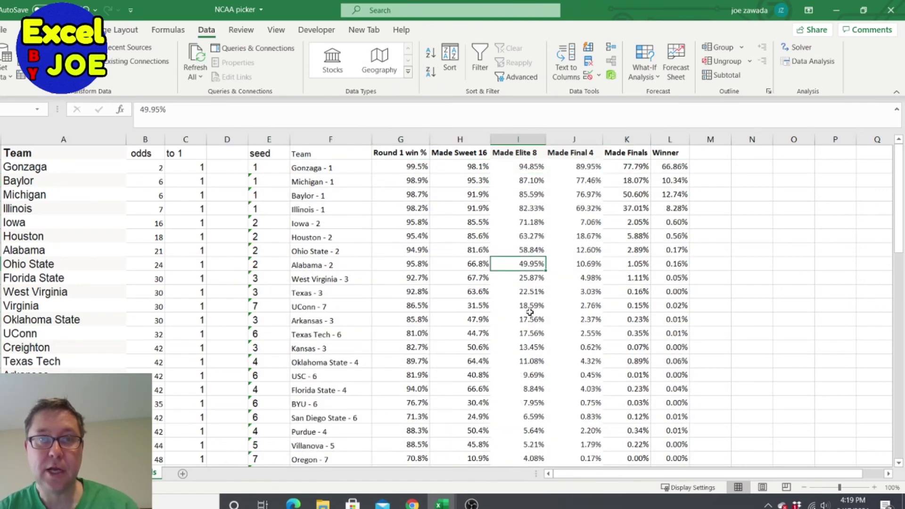
left_click(325, 307)
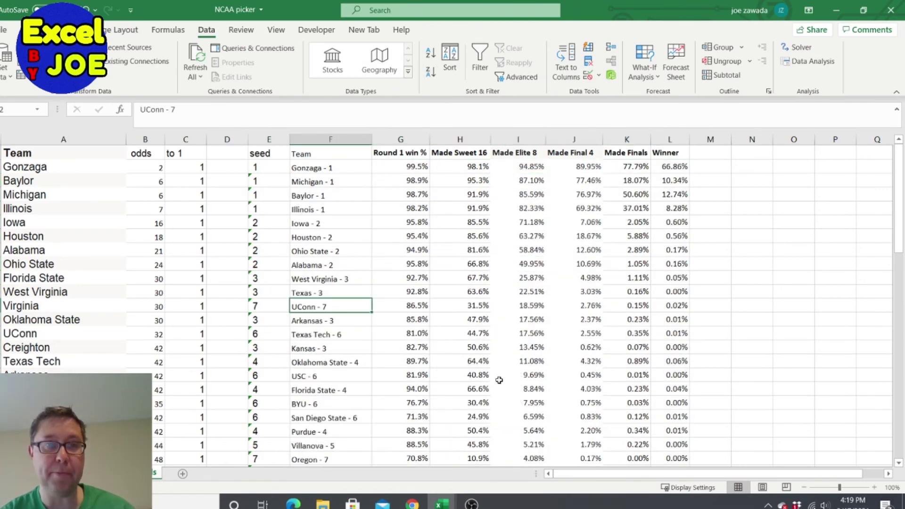
key("Right")
key("Right")
key("Right")
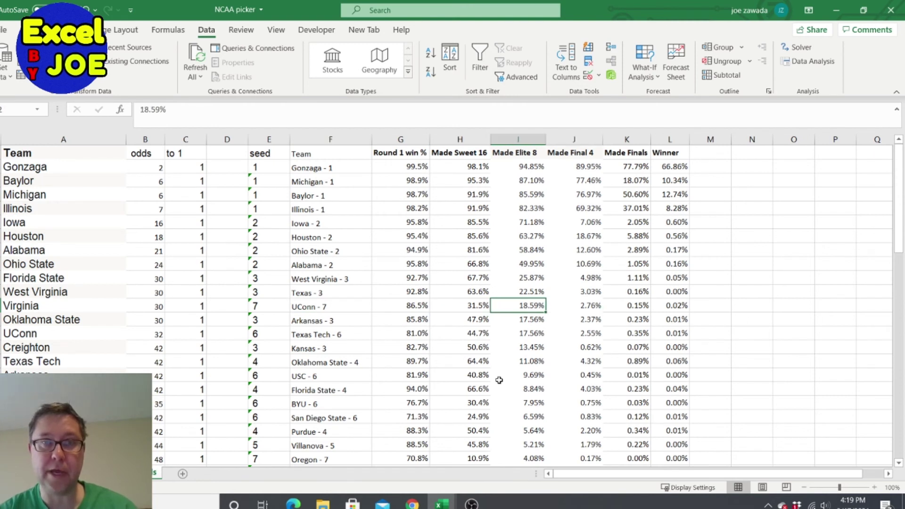
key("Down")
key("Down")
key("Down")
key("Down")
key("Down")
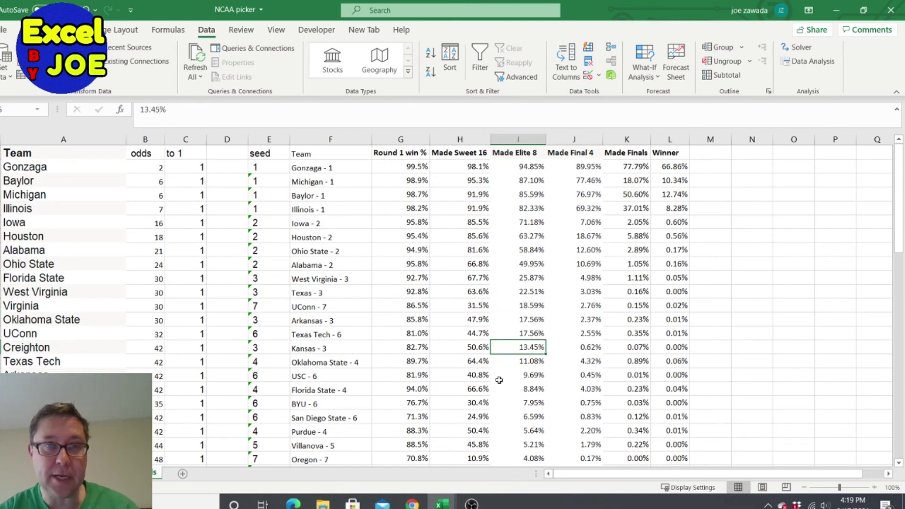
Compare the Made Elite 8 percentages of the teams around UConn, Arkansas and Kansas, reading on to Villanova
key("Up")
key("Up")
key("Up")
key("Up")
key("Down")
key("Down")
key("Down")
key("Down")
key("Down")
key("Up")
key("Up")
key("Up")
key("Up")
key("Down")
key("Up")
key("Down")
key("Down")
key("Down")
key("Down")
key("Down")
key("Down")
key("Down")
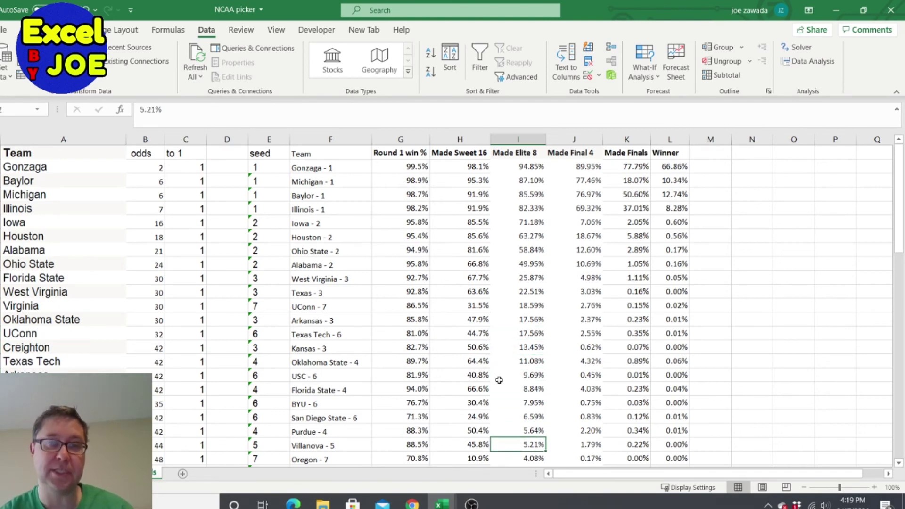
Examine the Made Elite 8 percentages below Villanova, including Tennessee, Virginia and Colorado
key("Down")
key("Down")
key("Down")
key("Down")
key("Down")
key("Down")
key("Down")
key("Down")
key("Up")
key("Up")
key("Up")
key("Up")
key("Up")
key("Up")
key("Up")
key("Up")
key("Up")
key("Up")
key("Up")
key("Up")
key("Up")
key("Up")
key("Up")
key("Up")
key("Up")
key("Up")
key("Up")
key("Up")
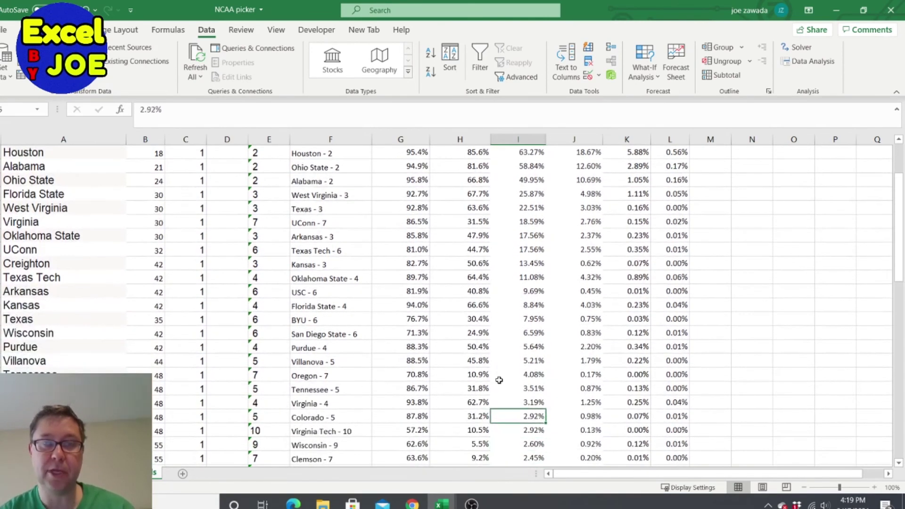
Read the Made Elite 8 percentages below Colorado and check the seeds of the teams around Syracuse
key("Down")
key("Down")
key("Down")
key("Down")
key("Down")
key("Down")
key("Down")
key("Down")
key("Down")
key("Down")
key("Down")
key("Down")
key("Down")
key("Down")
key("Down")
key("Down")
key("Down")
key("Down")
key("Down")
key("Down")
key("Down")
key("Down")
key("Down")
key("Down")
key("Down")
key("Down")
key("Down")
key("Down")
key("Down")
key("Down")
key("Down")
key("Down")
key("Down")
key("Down")
key("Down")
key("Down")
key("Up")
key("Left")
key("Left")
key("Left")
key("Left")
key("Up")
key("Up")
key("Up")
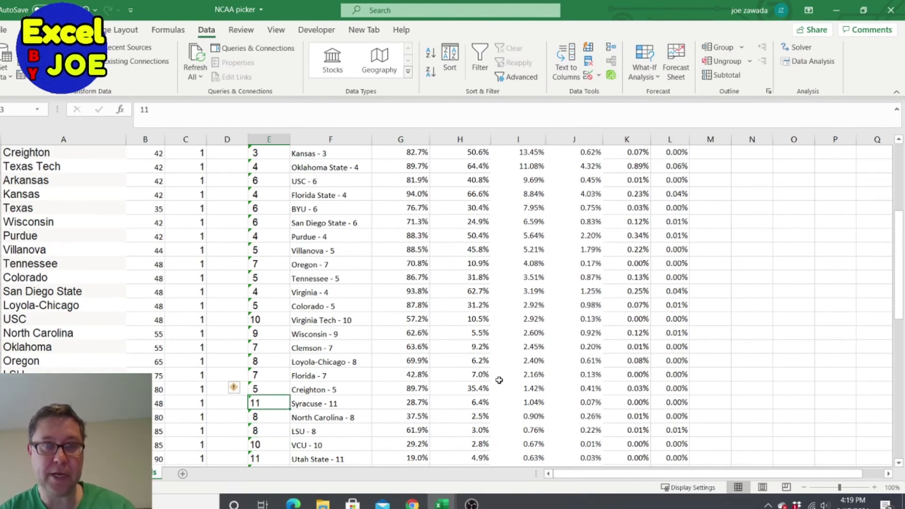
Check the Made Elite 8 percentage of 5 seed Creighton against its earlier-round results
key("Up")
key("Right")
key("Right")
key("Right")
key("Right")
key("Left")
key("Right")
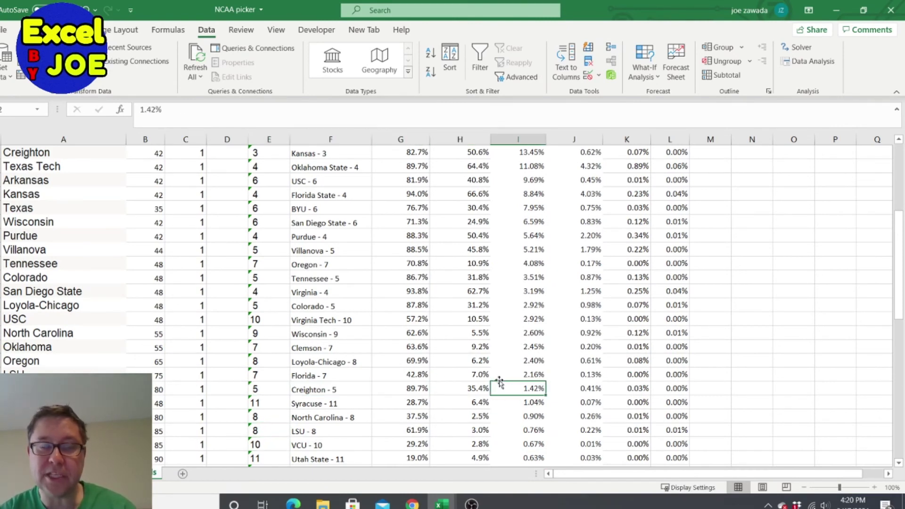
Read through the Team column from Creighton down to Wich - 11 to review the lower-seeded teams
key("Left")
key("Left")
key("Left")
key("Down")
key("Down")
key("Down")
key("Down")
key("Down")
key("Down")
key("Down")
key("Down")
key("Down")
key("Down")
key("Down")
key("Down")
key("Down")
key("Down")
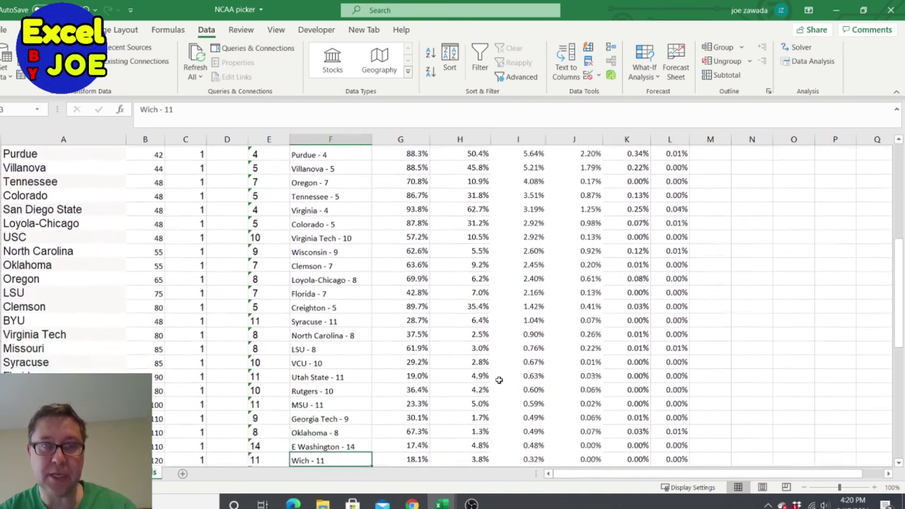
Read through the low-seeded teams in the Team column around Wich - 11 and down to Abilene - 14
key("Up")
key("Up")
key("Up")
key("Up")
key("Up")
key("Down")
key("Down")
key("Up")
key("Up")
key("Down")
key("Down")
key("Down")
key("Down")
key("Down")
key("Down")
key("Down")
key("Down")
key("Down")
key("Down")
key("Down")
key("Down")
key("Down")
key("Down")
key("Down")
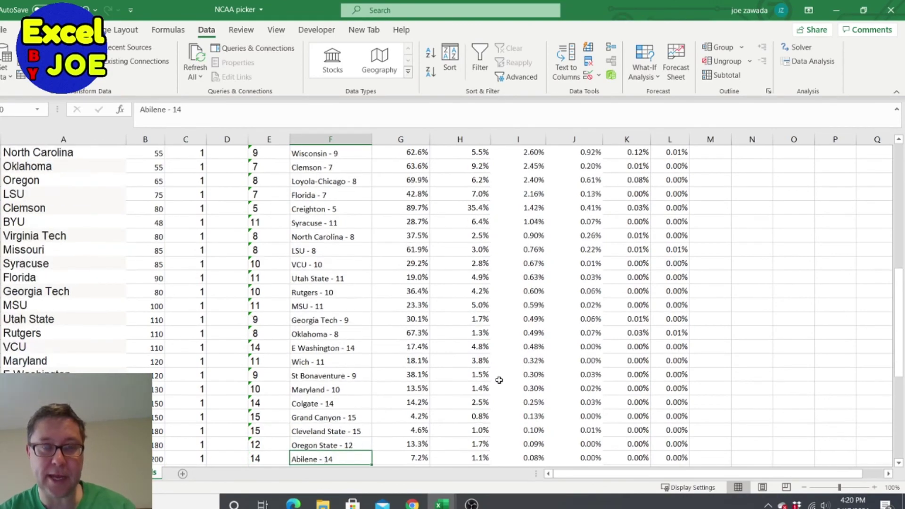
Return to the Team header and turn on filtering for the seed and results table
key("Up")
key("Up")
key("Up")
key("Up")
key("Up")
key("Up")
key("Up")
key("Up")
key("Up")
key("Up")
key("Up")
key("Up")
key("Up")
key("Up")
key("Up")
key("Up")
key("Up")
key("Up")
key("Up")
key("Up")
key("Up")
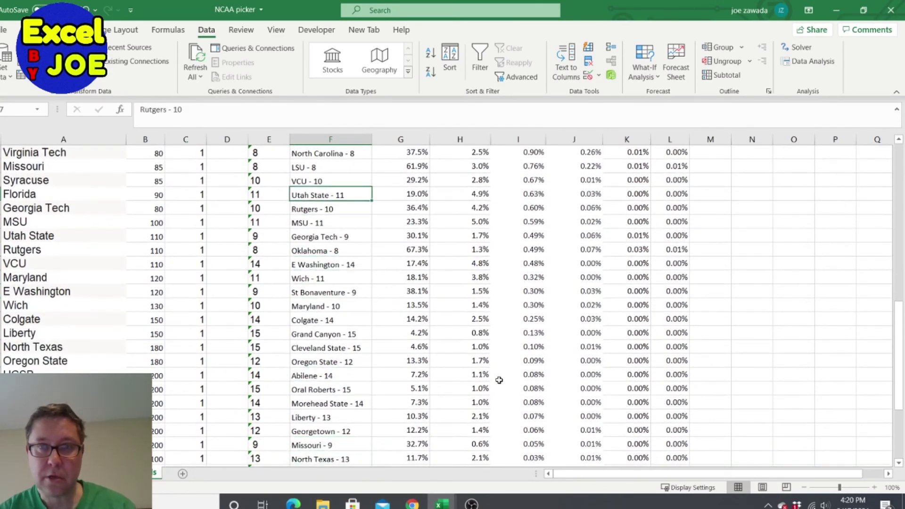
key("Up")
key("Up")
key("Up")
key("Up")
key("Up")
key("Up")
key("Up")
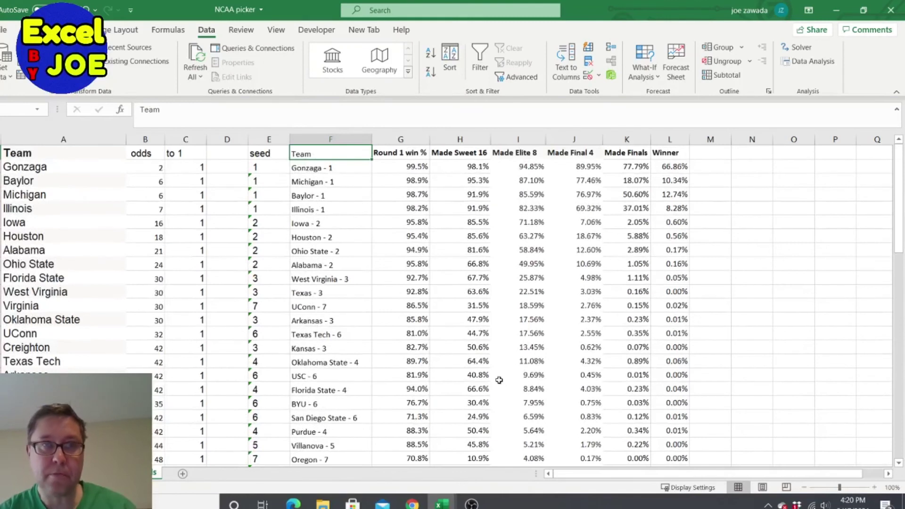
left_click(480, 61)
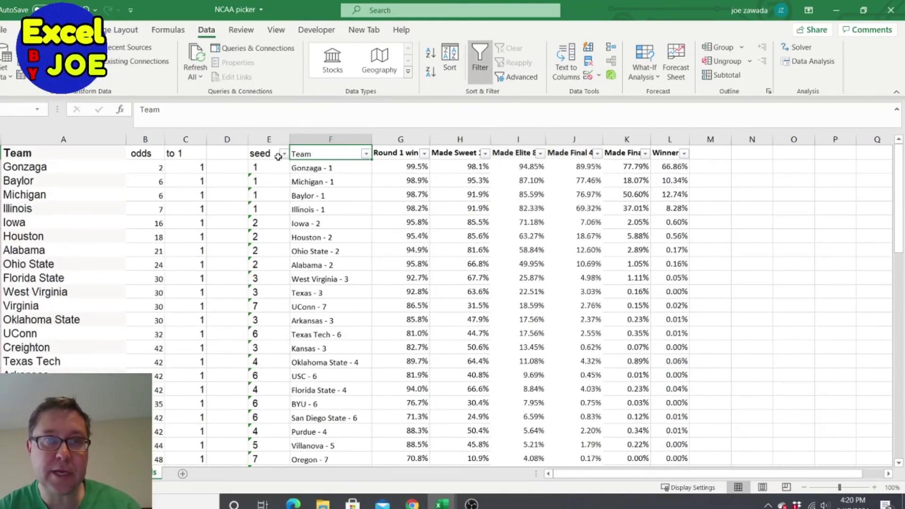
Filter the seed column to exclude seeds 1 through 7, leaving only seeds 8 to 16
left_click(284, 154)
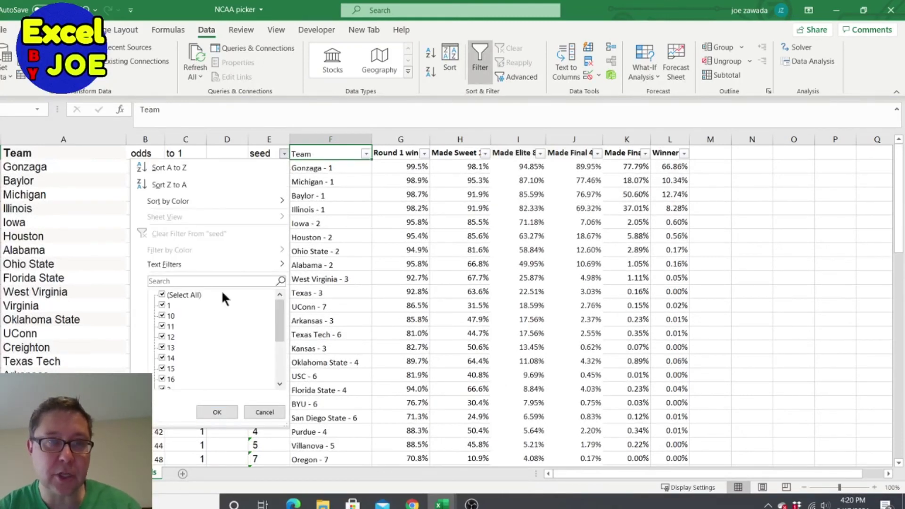
left_click(161, 304)
left_click_drag(280, 323, 259, 344)
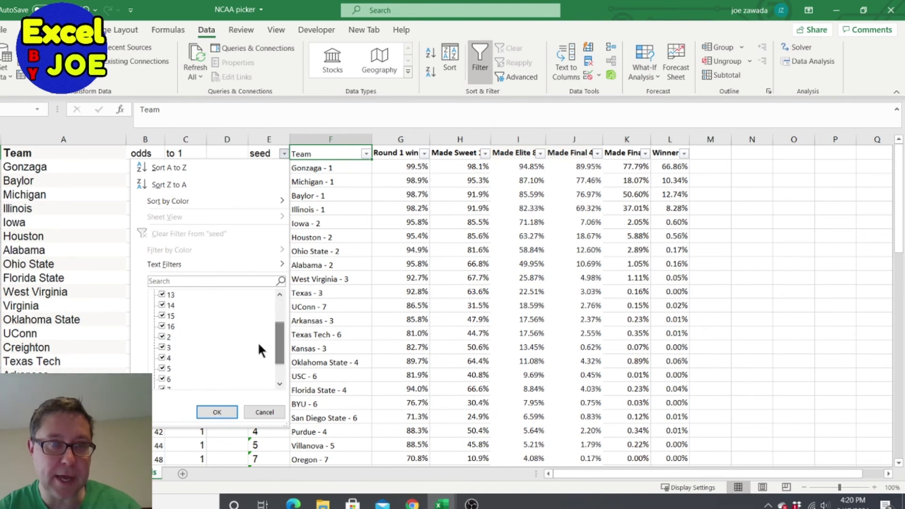
left_click(163, 368)
left_click(162, 379)
left_click_drag(279, 339, 250, 360)
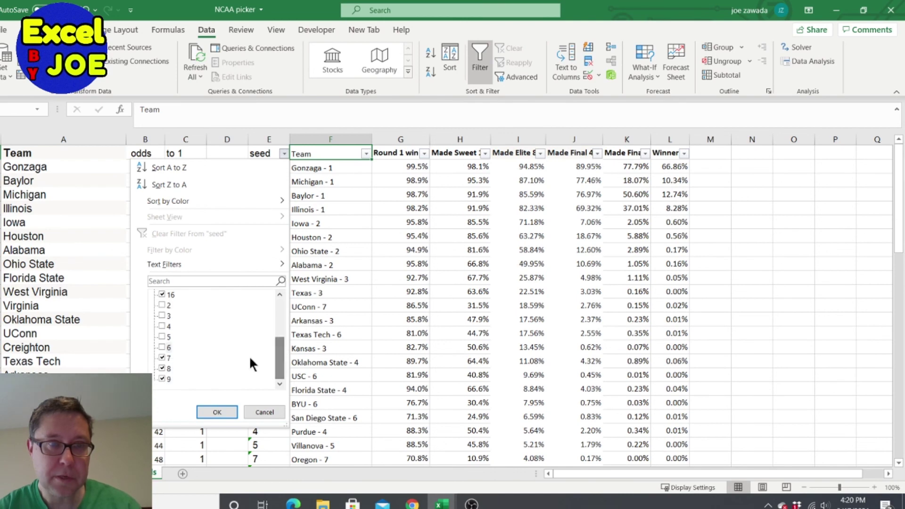
left_click(225, 409)
Read through the filtered low-seeded teams from Virginia Tech - 10 down to E Washington - 14
left_click(348, 214)
left_click(379, 206)
left_click(348, 200)
key("Up")
key("Up")
key("Down")
key("Down")
key("Down")
key("Down")
key("Down")
key("Down")
key("Down")
key("Down")
key("Down")
key("Up")
key("Up")
key("Up")
key("Up")
key("Up")
key("Down")
key("Down")
key("Down")
key("Down")
key("Down")
key("Down")
key("Up")
key("Up")
key("Down")
key("Down")
key("Down")
key("Down")
key("Down")
key("Up")
Compare E Washington's Round 1 win, Made Sweet 16 and Made Elite 8 percentages
key("Right")
key("Right")
key("Right")
key("Left")
key("Left")
key("Right")
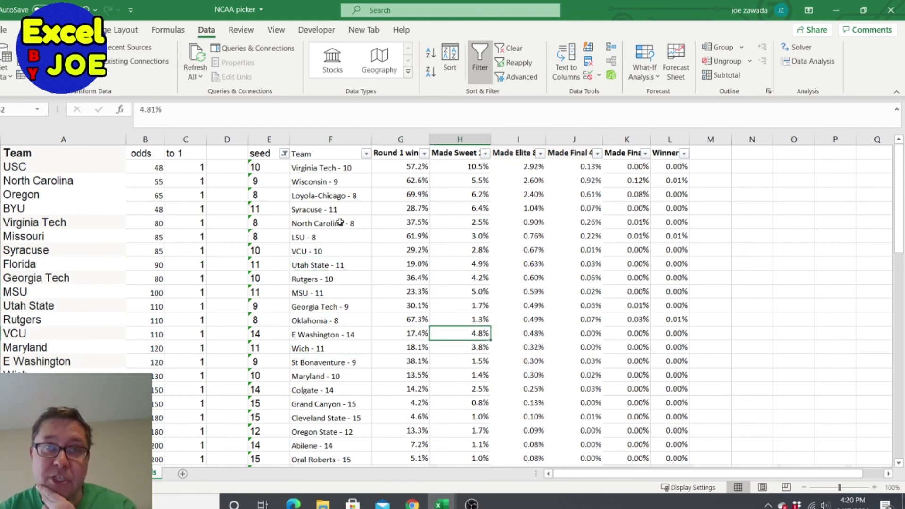
key("Left")
key("Left")
key("Right")
key("Left")
key("Right")
key("Right")
key("Right")
key("Left")
key("Left")
key("Left")
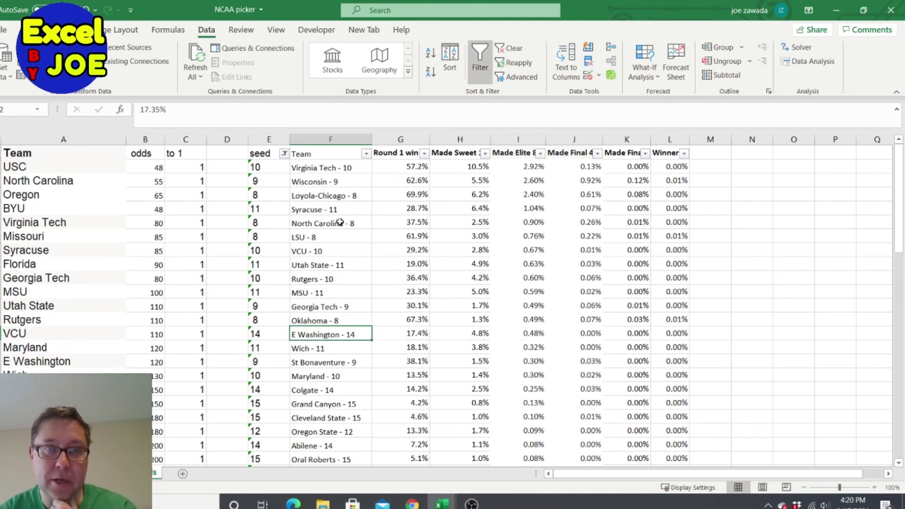
key("Right")
key("Right")
key("Right")
key("Left")
key("Left")
key("Left")
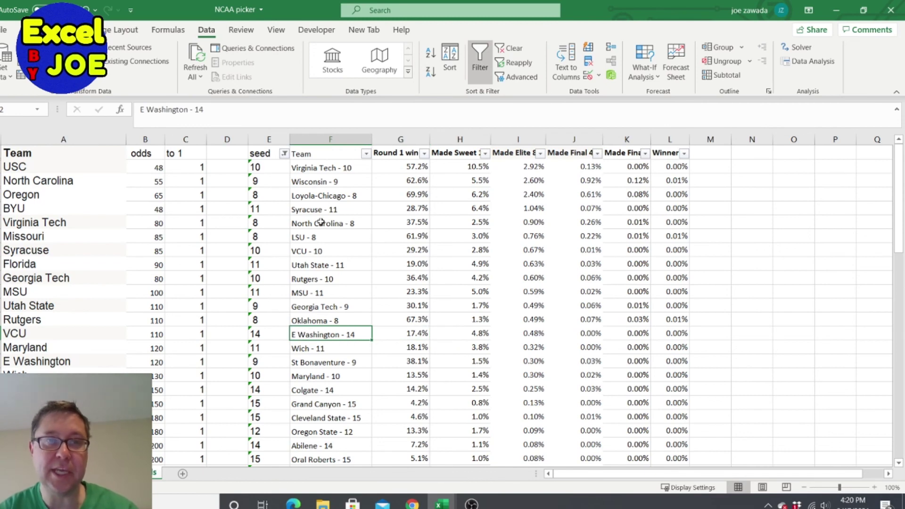
Remove the table's filter to restore all seeds, and turn filtering back on from the seed header
left_click(480, 61)
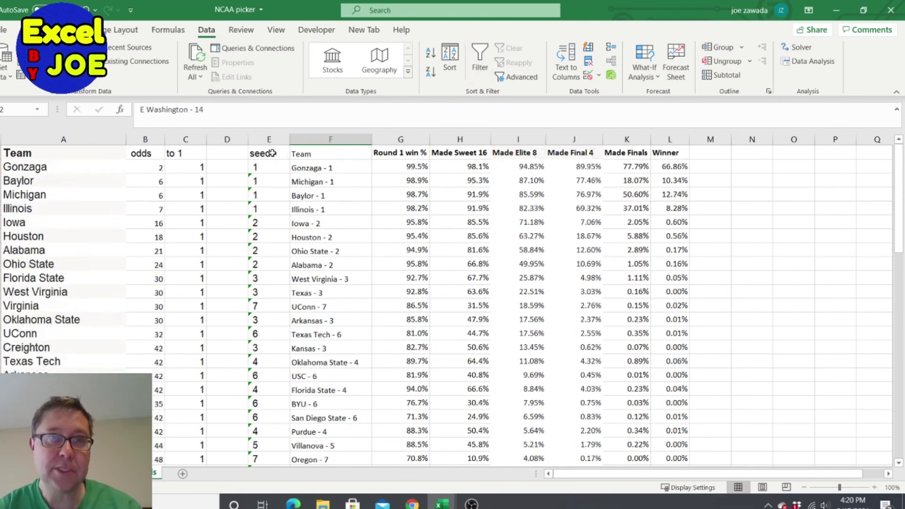
left_click(272, 153)
left_click(480, 61)
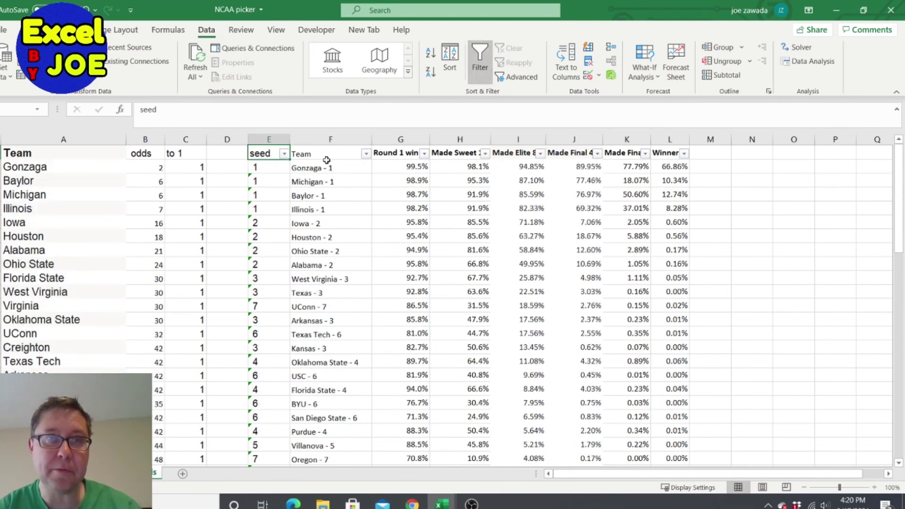
Filter the seed column to show only seeds 1, 2, 3 and 4
left_click(284, 154)
left_click(162, 295)
left_click(280, 366)
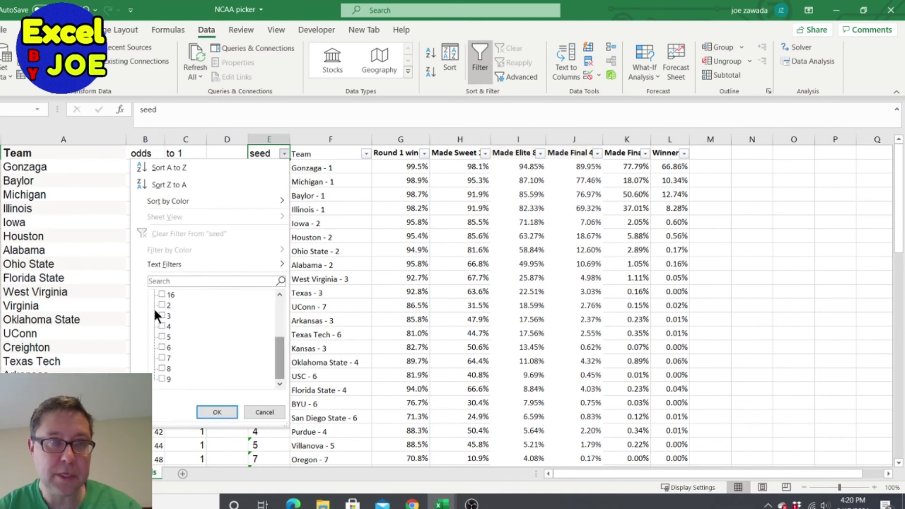
left_click(162, 326)
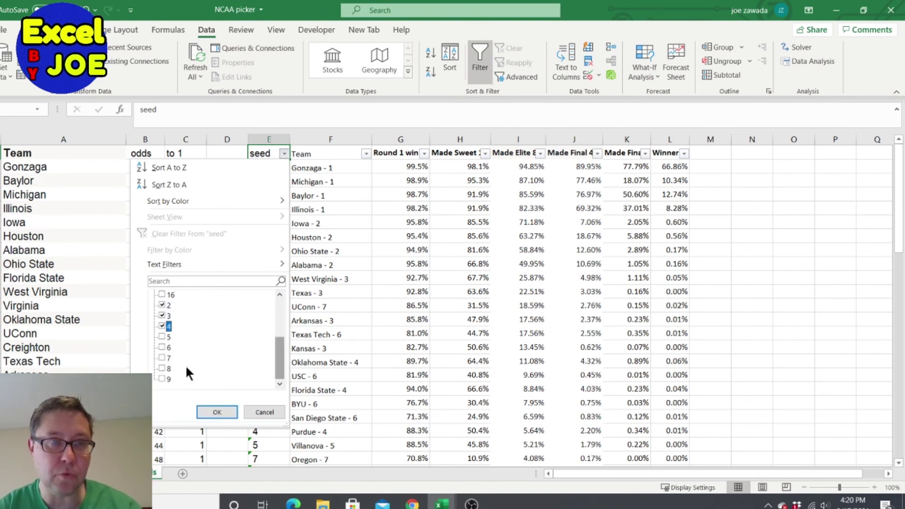
left_click(212, 412)
Examine Arkansas's Made Sweet 16 percentage against the neighboring 3 seeds and its own later-round results
left_click(368, 320)
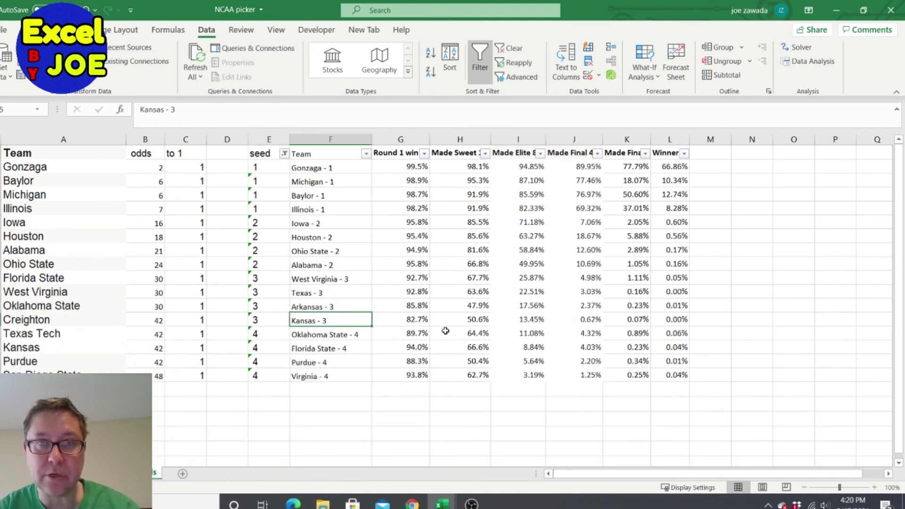
left_click(475, 305)
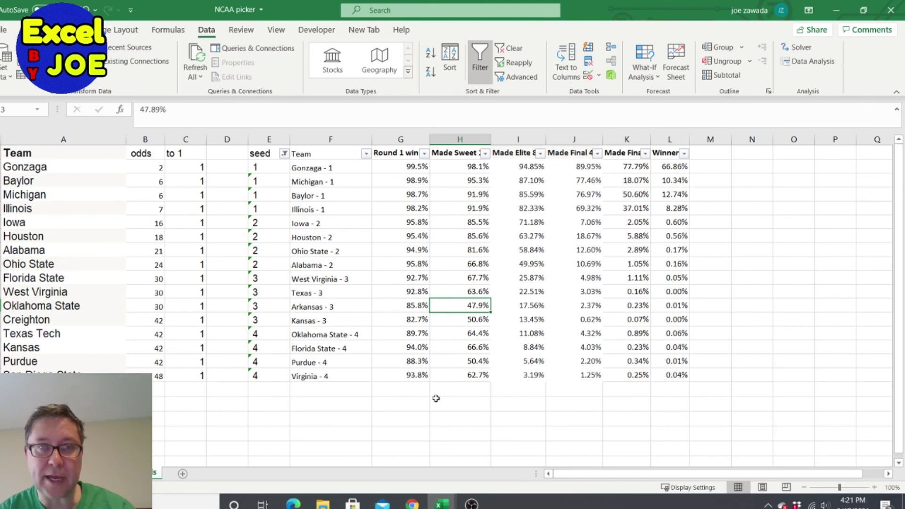
key("Up")
key("Up")
key("Down")
key("Down")
key("Up")
key("Up")
key("Down")
key("Down")
key("Right")
key("Right")
key("Left")
key("Left")
Compare the Made Sweet 16 percentages of the 3 and 4 seeds and check Arkansas's Round 1 win percentage
key("Down")
key("Down")
key("Down")
key("Down")
key("Down")
key("Down")
key("Up")
key("Up")
key("Up")
key("Up")
key("Up")
key("Up")
key("Up")
key("Up")
key("Down")
key("Down")
key("Left")
key("Left")
key("Left")
key("Right")
key("Right")
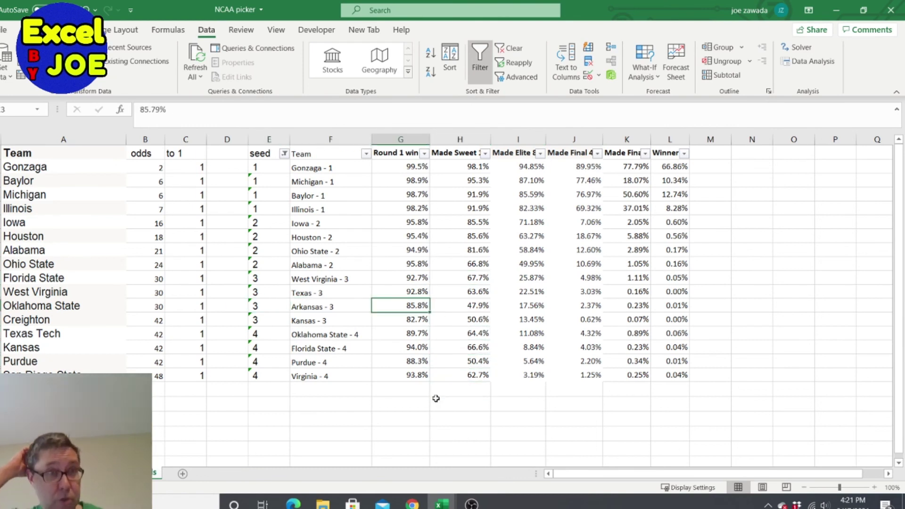